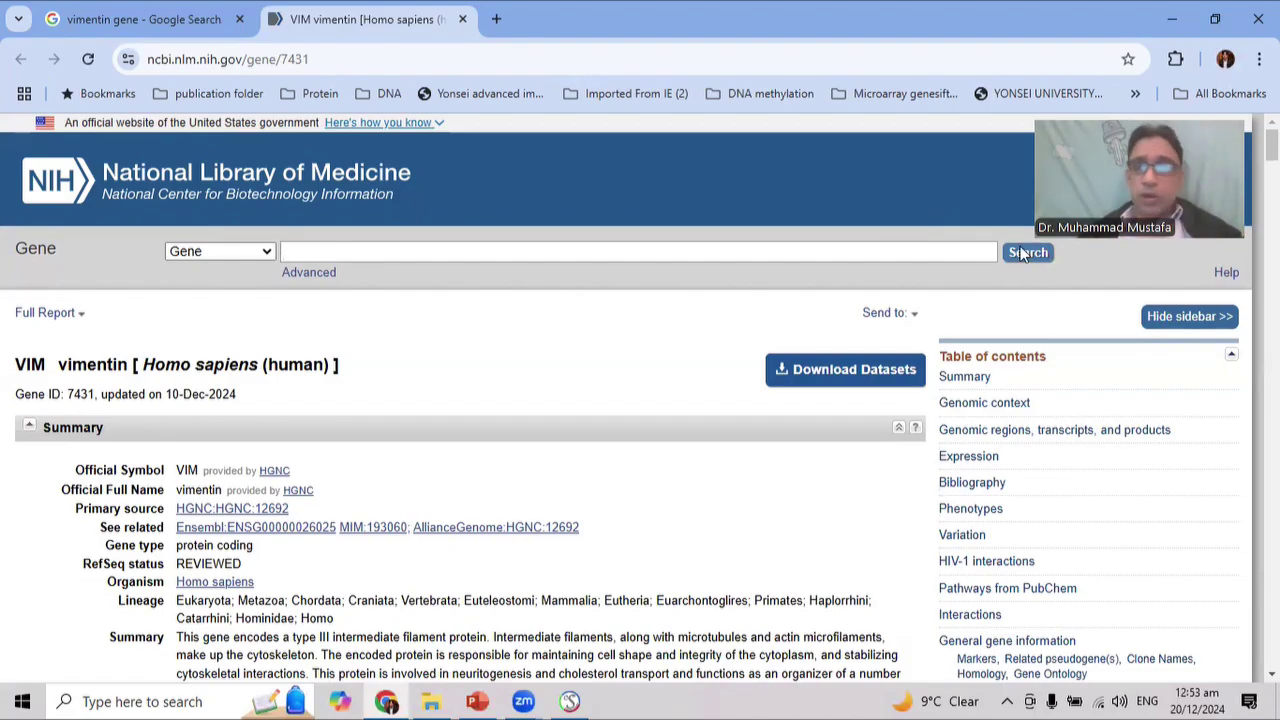
Open the Consensus CDS report CCDS7120.1 from the mRNA and protein reference sequences of the human VIM gene page.
scroll(640, 400, down, 2)
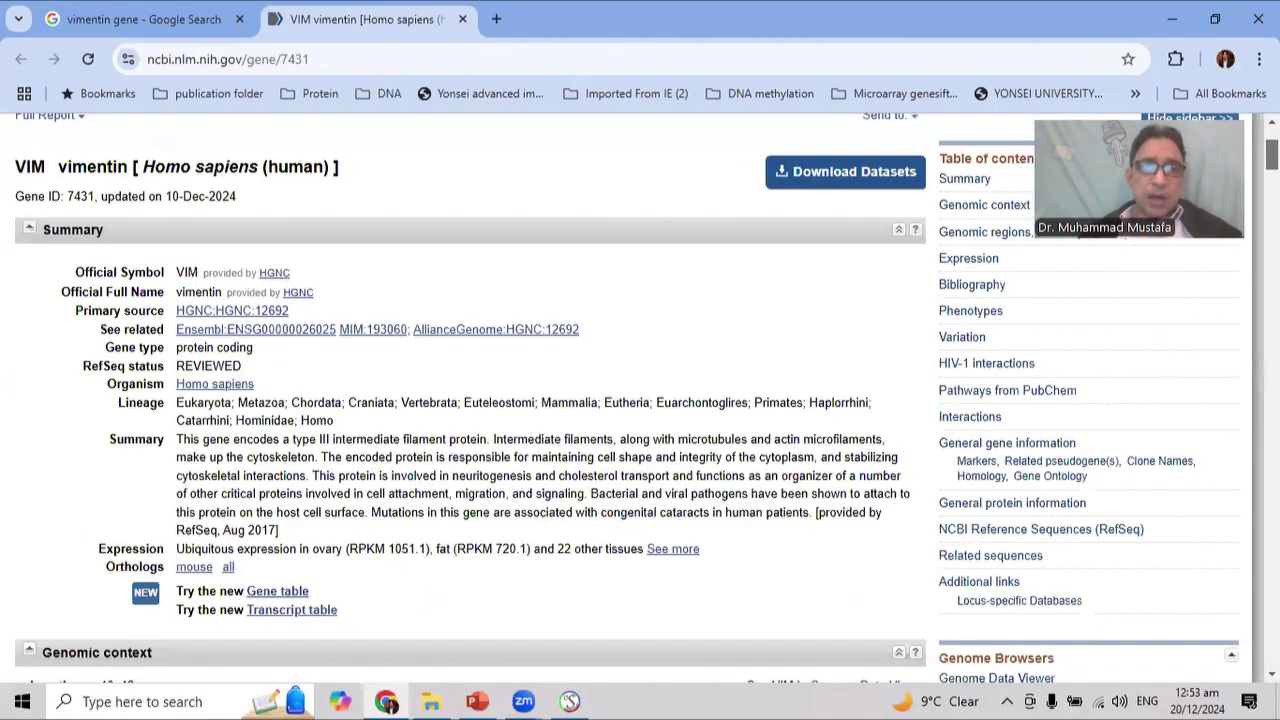
scroll(470, 400, down, 20)
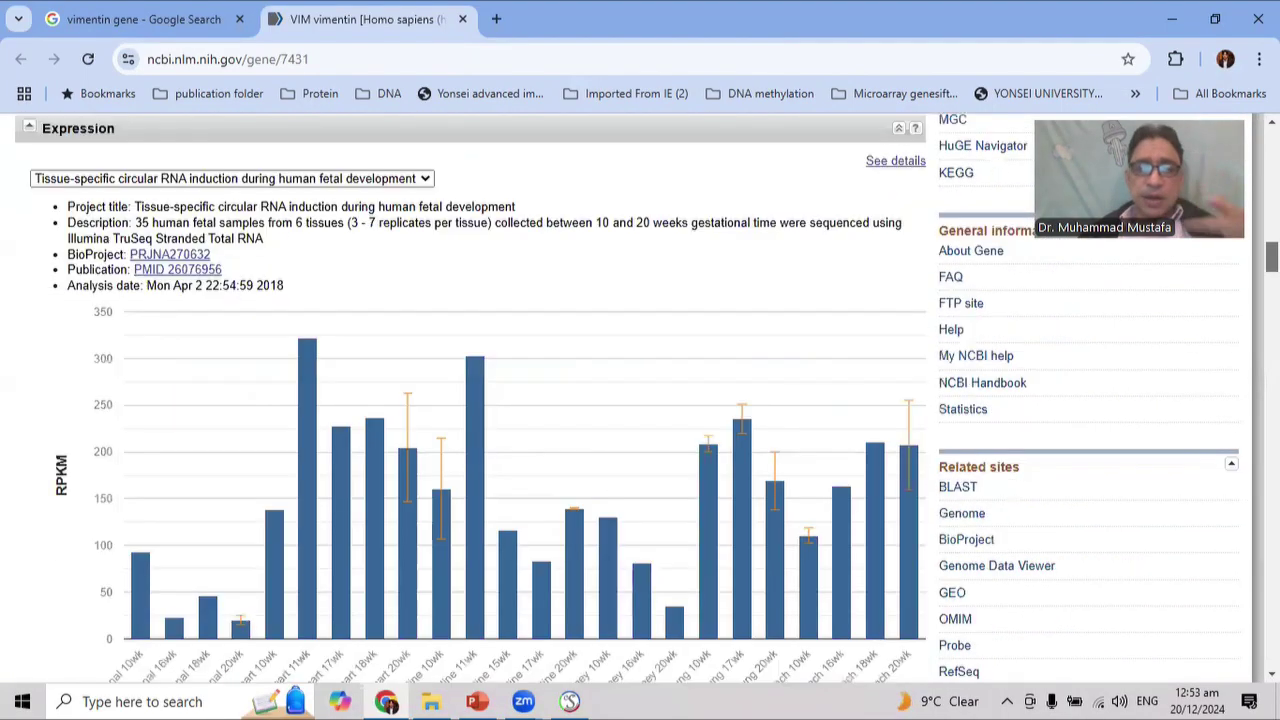
scroll(1245, 330, down, 7)
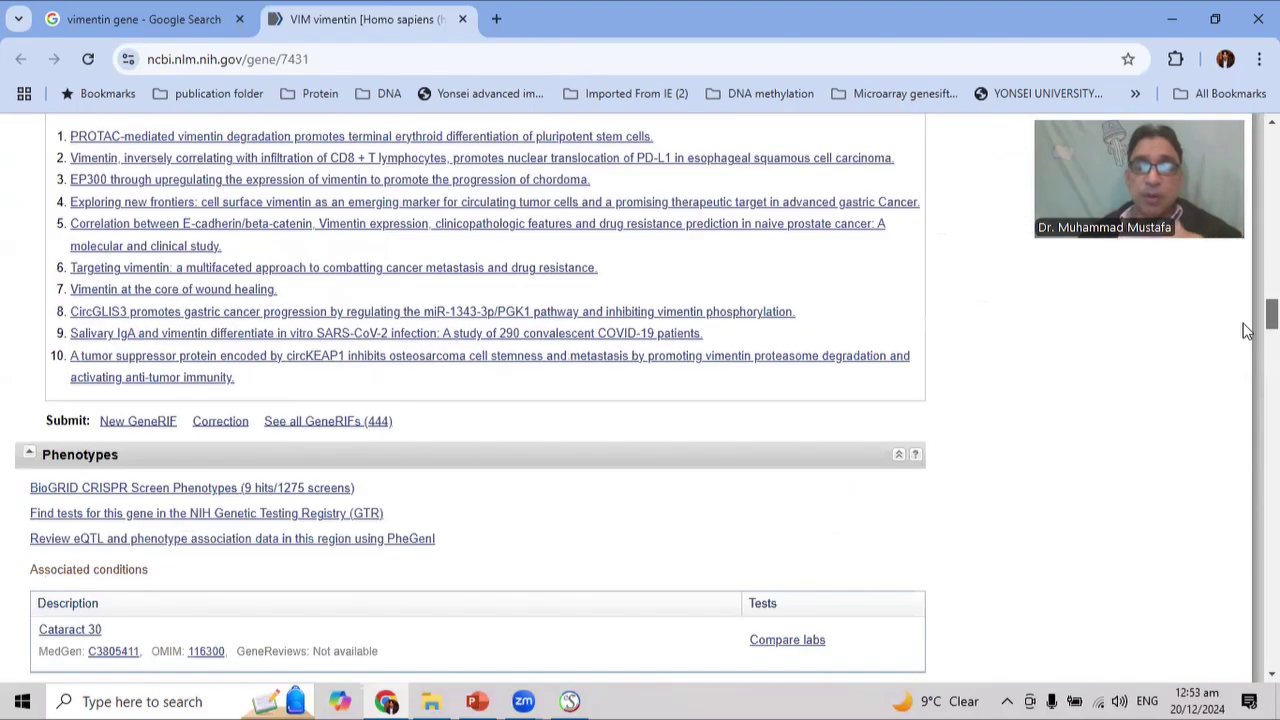
scroll(1245, 330, down, 20)
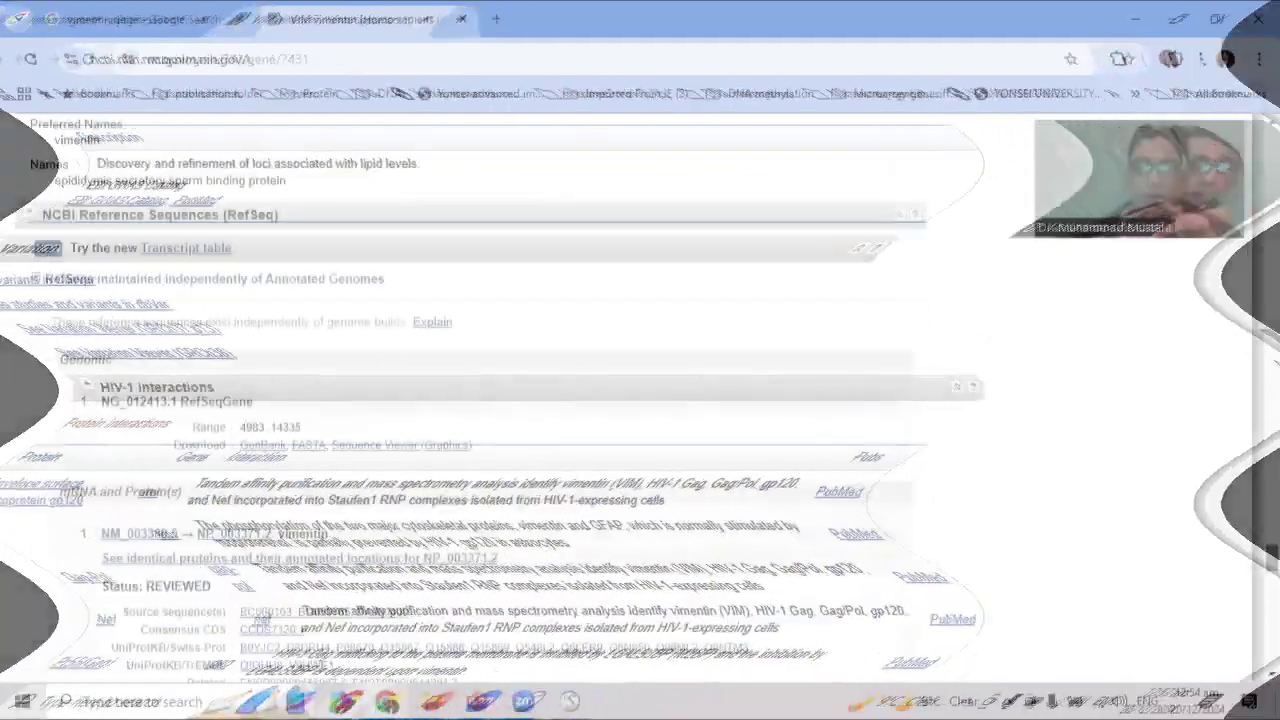
scroll(470, 400, down, 3)
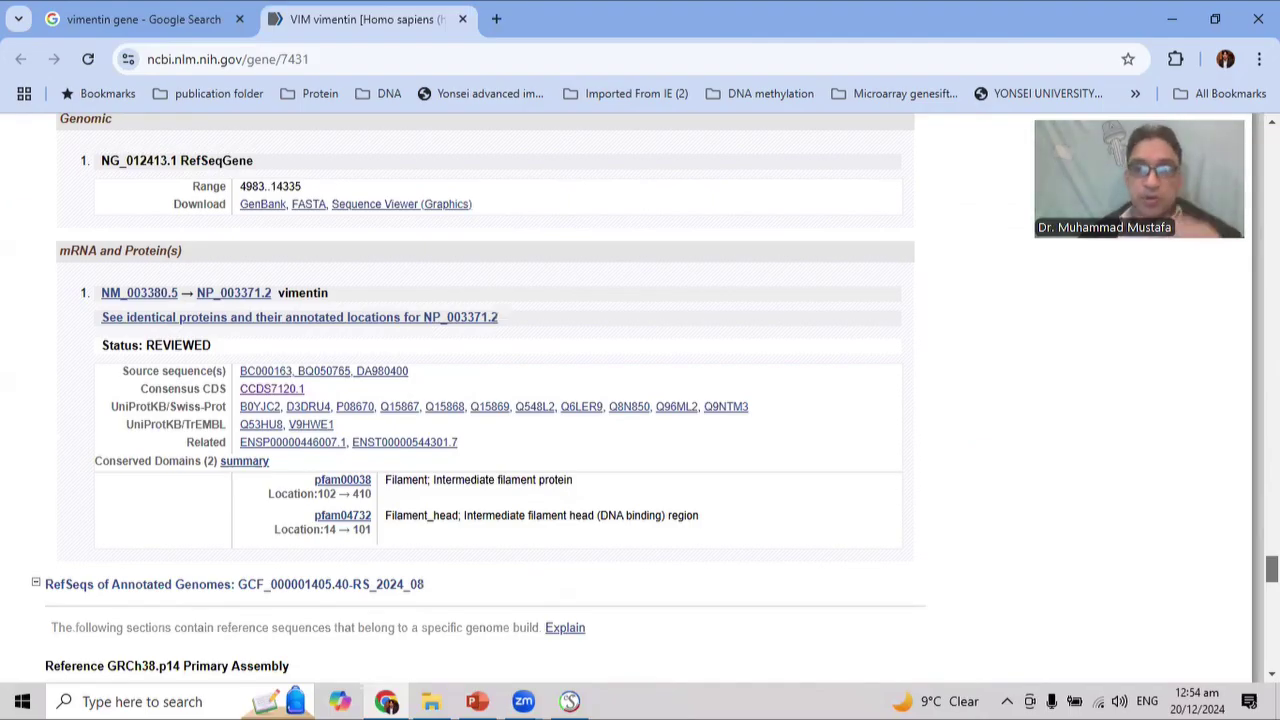
click(256, 393)
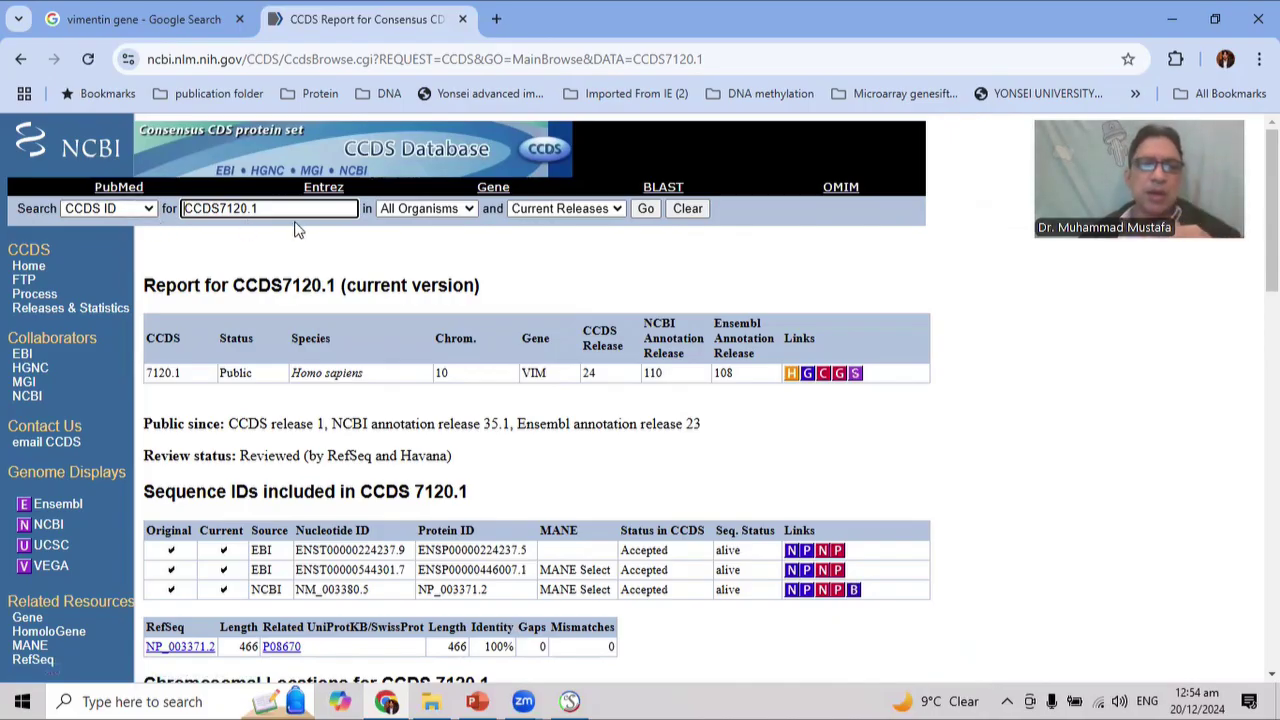
click(135, 210)
click(148, 212)
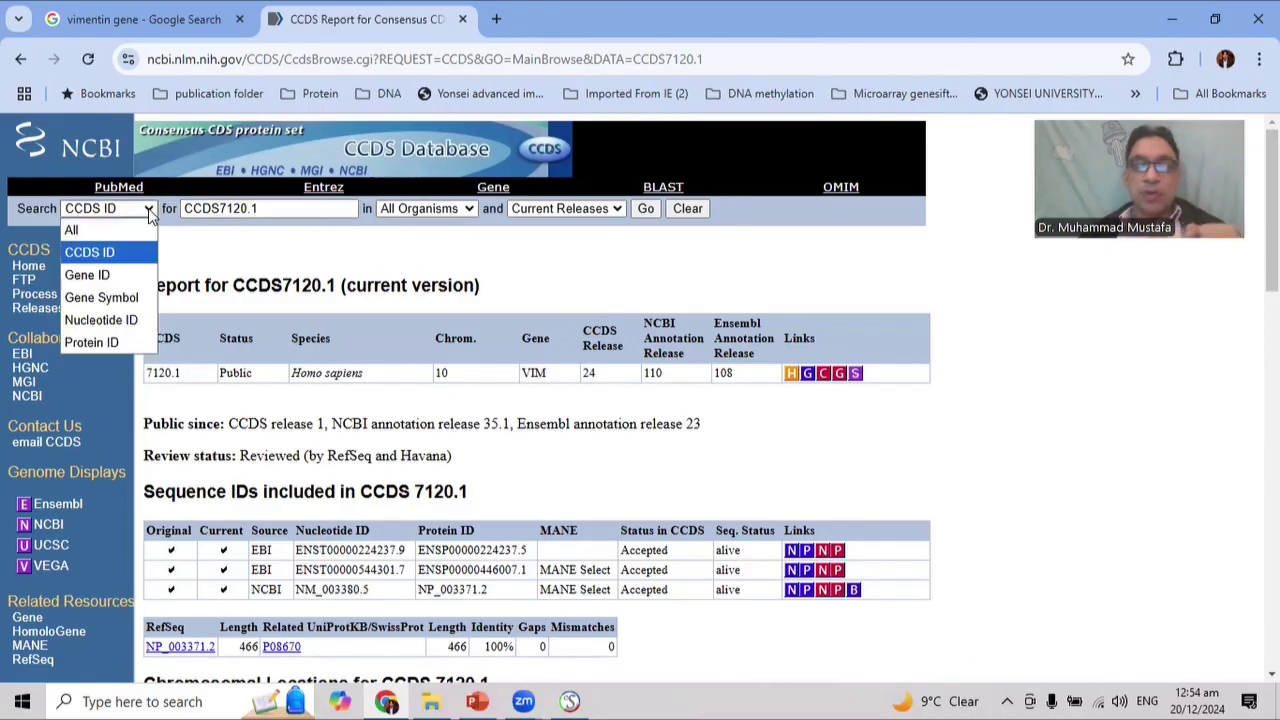
click(124, 262)
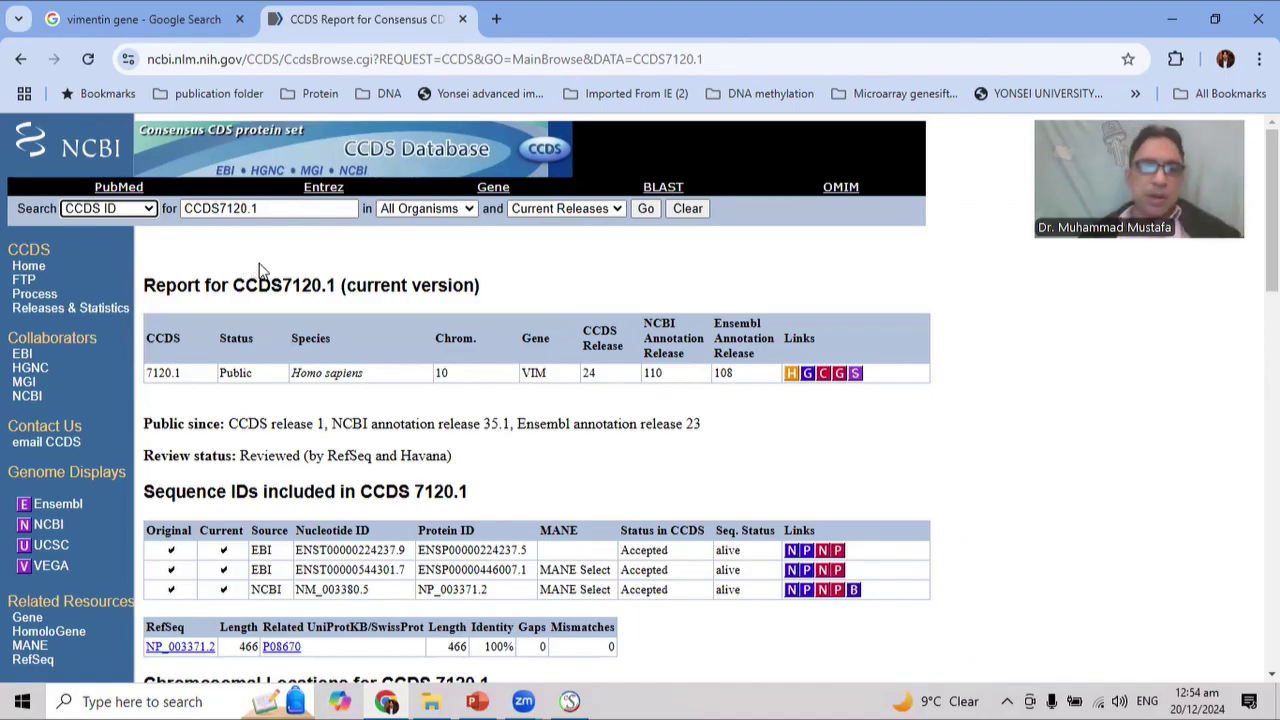
Copy the complete nucleotide sequence from the CCDS7120.1 report.
scroll(290, 300, down, 2)
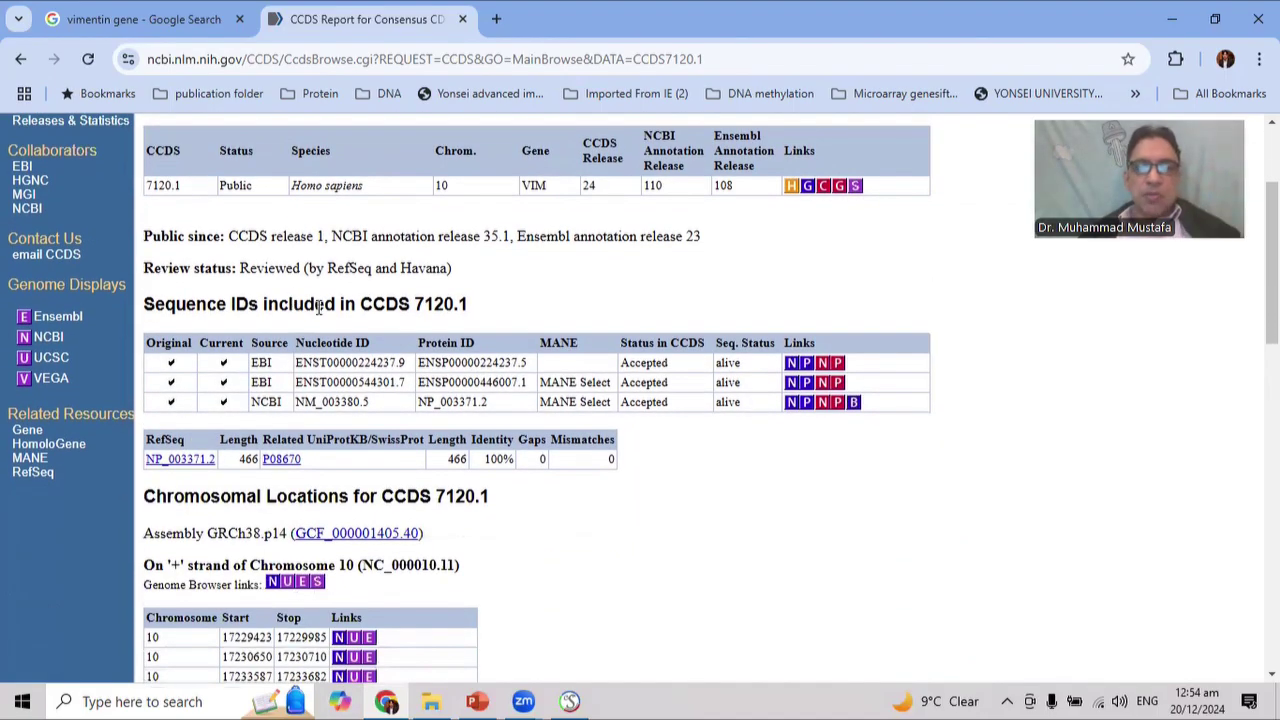
scroll(300, 303, down, 4)
scroll(318, 307, down, 3)
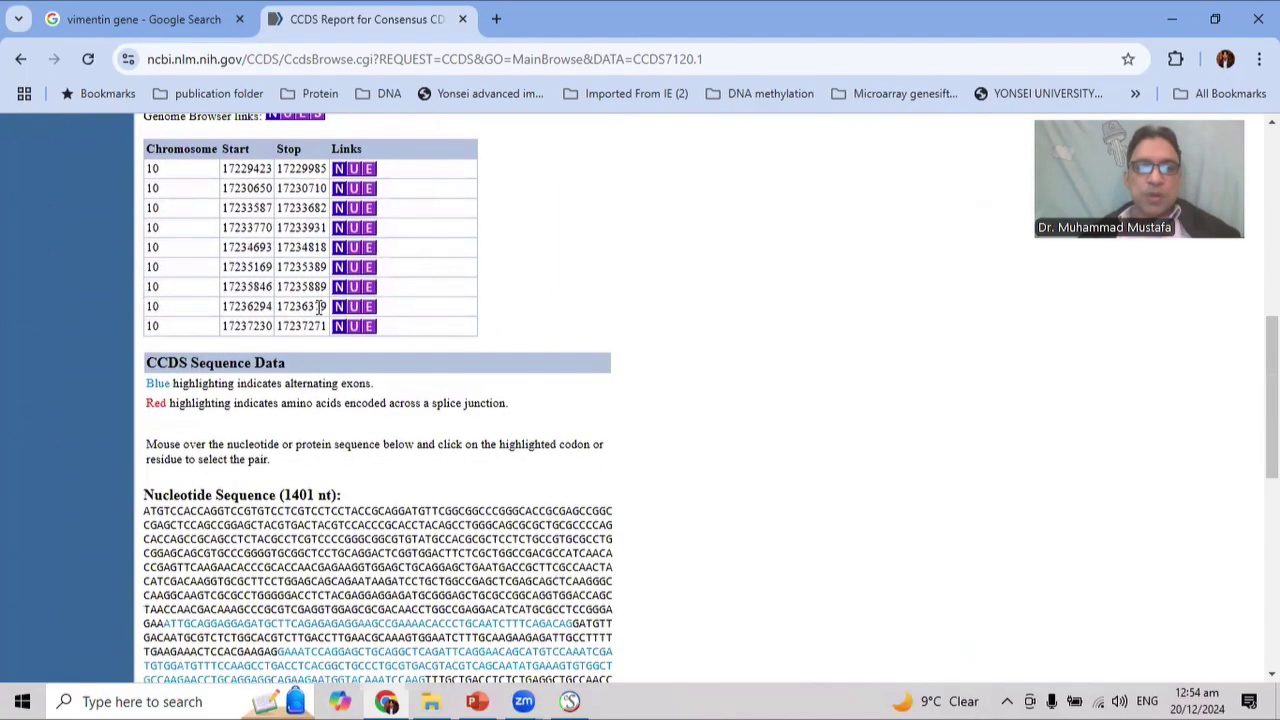
scroll(272, 338, down, 1)
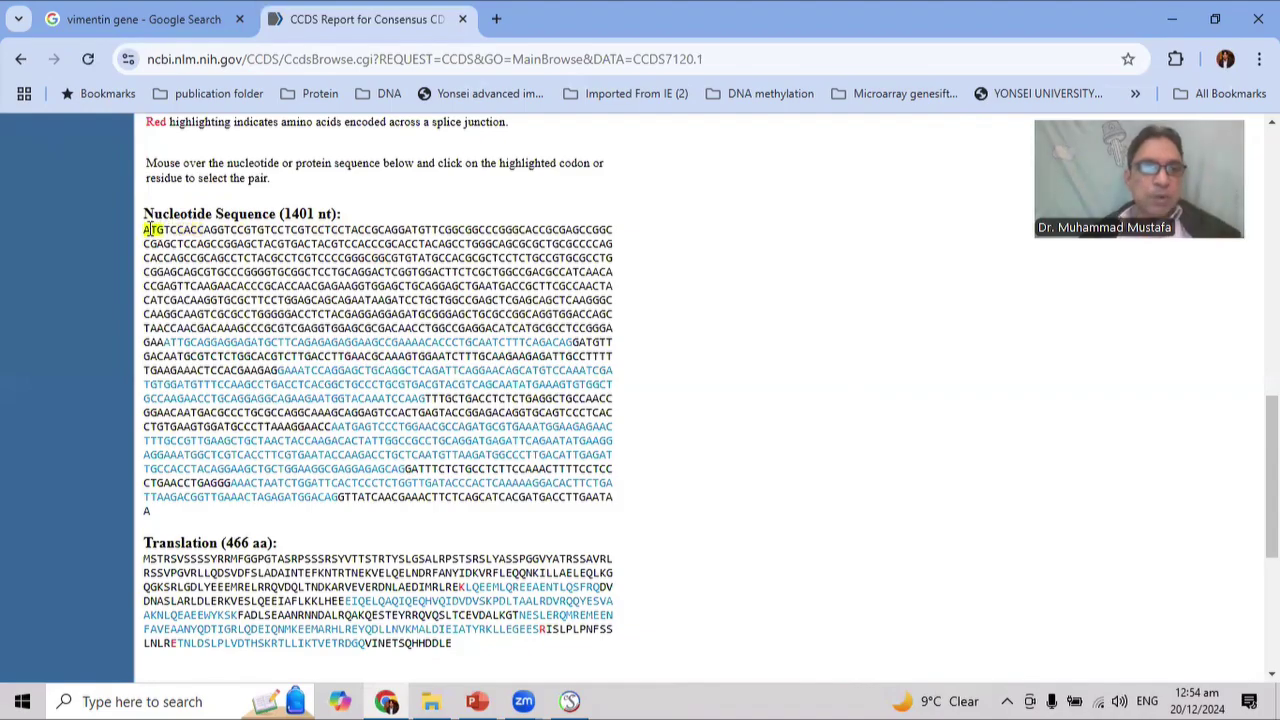
drag(145, 229, 377, 520)
right_click(474, 312)
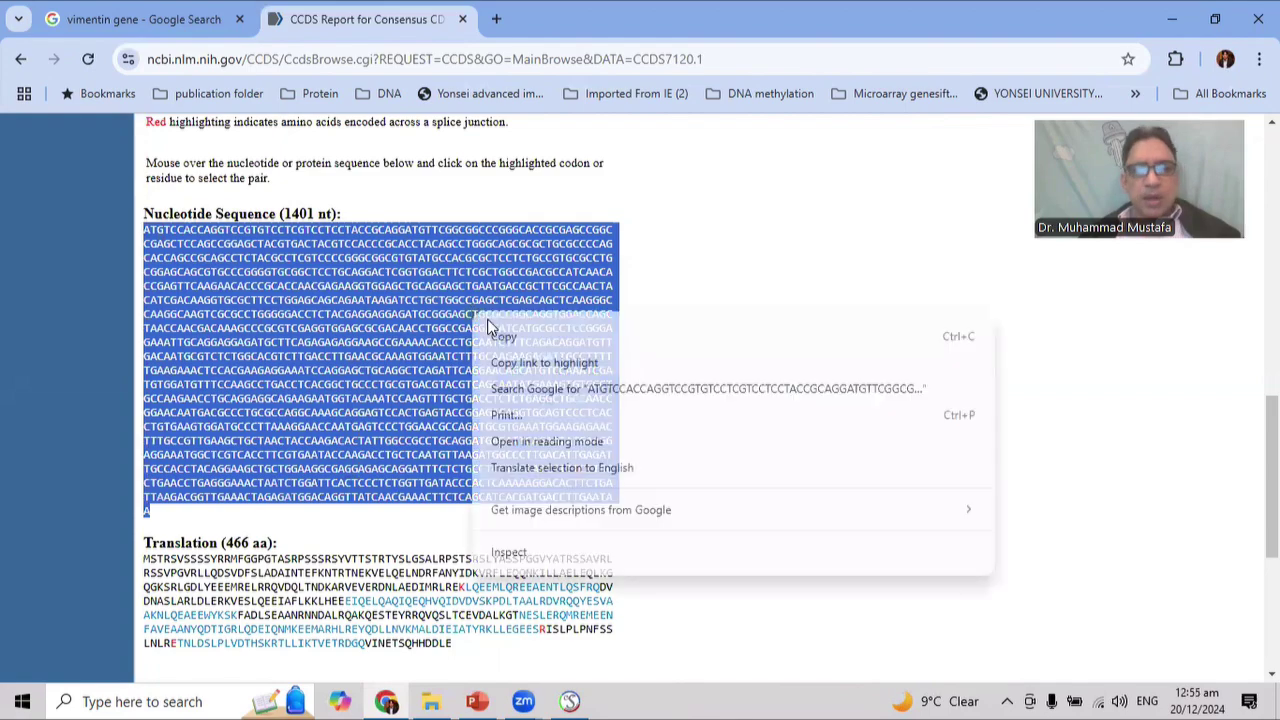
click(502, 334)
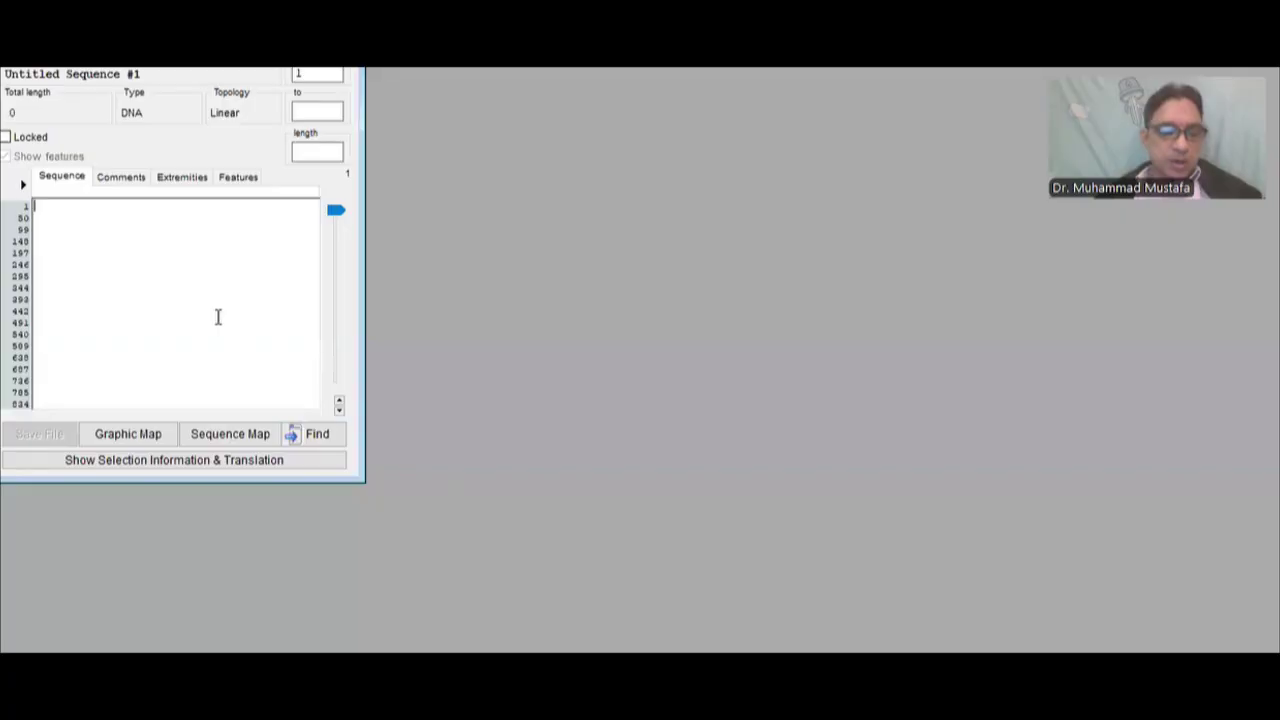
Switch to Serial Cloner, paste the copied sequence into the empty DNA sequence window and widen that window.
key(ctrl+v)
key(ctrl+a)
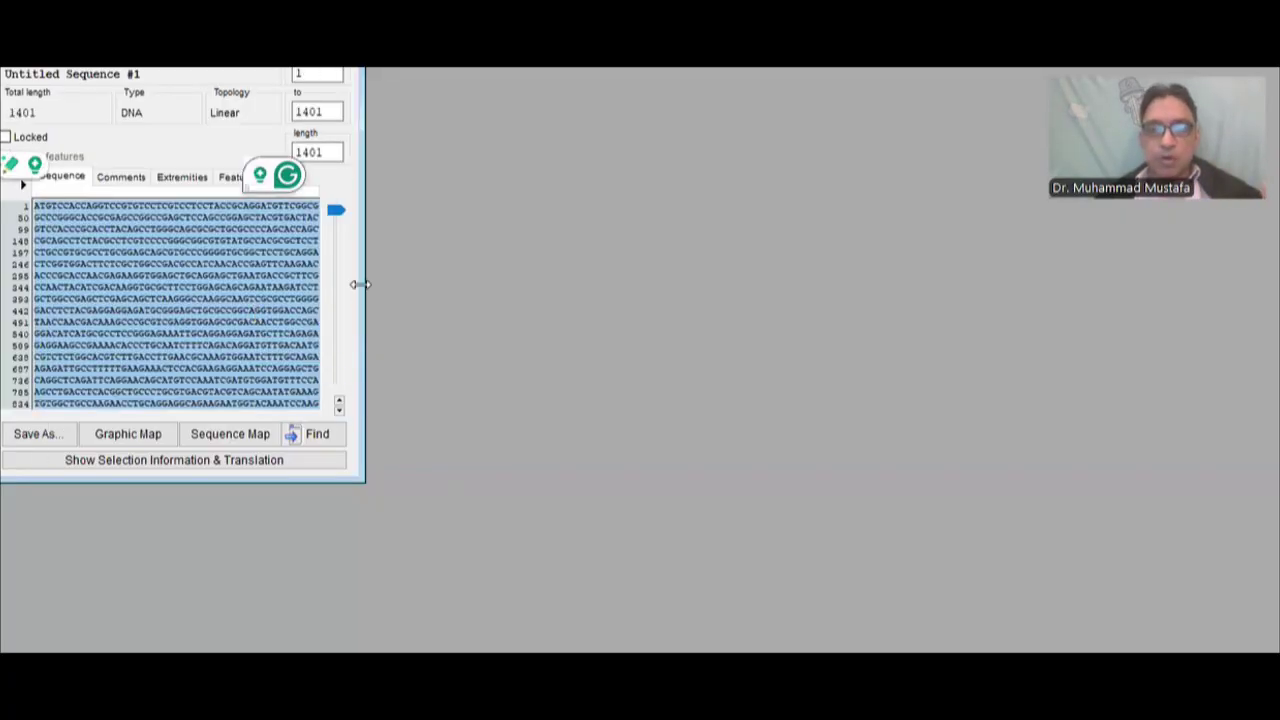
drag(362, 284, 715, 300)
click(432, 242)
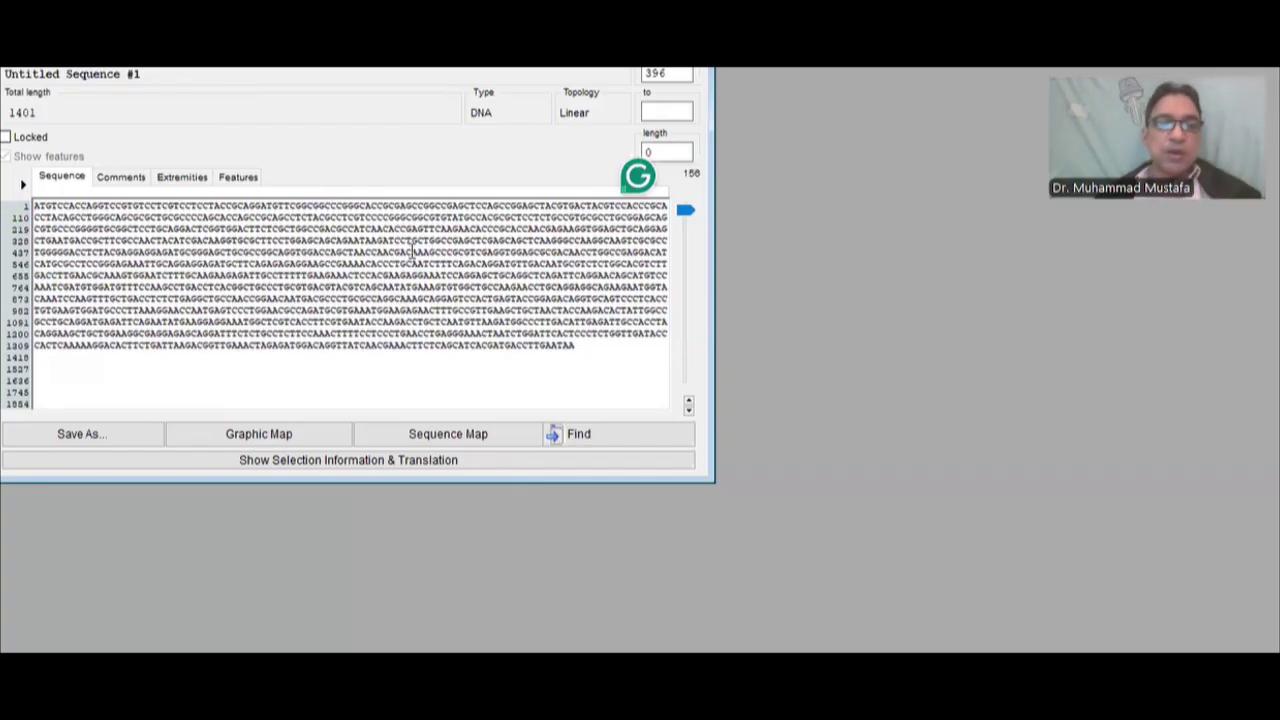
click(614, 351)
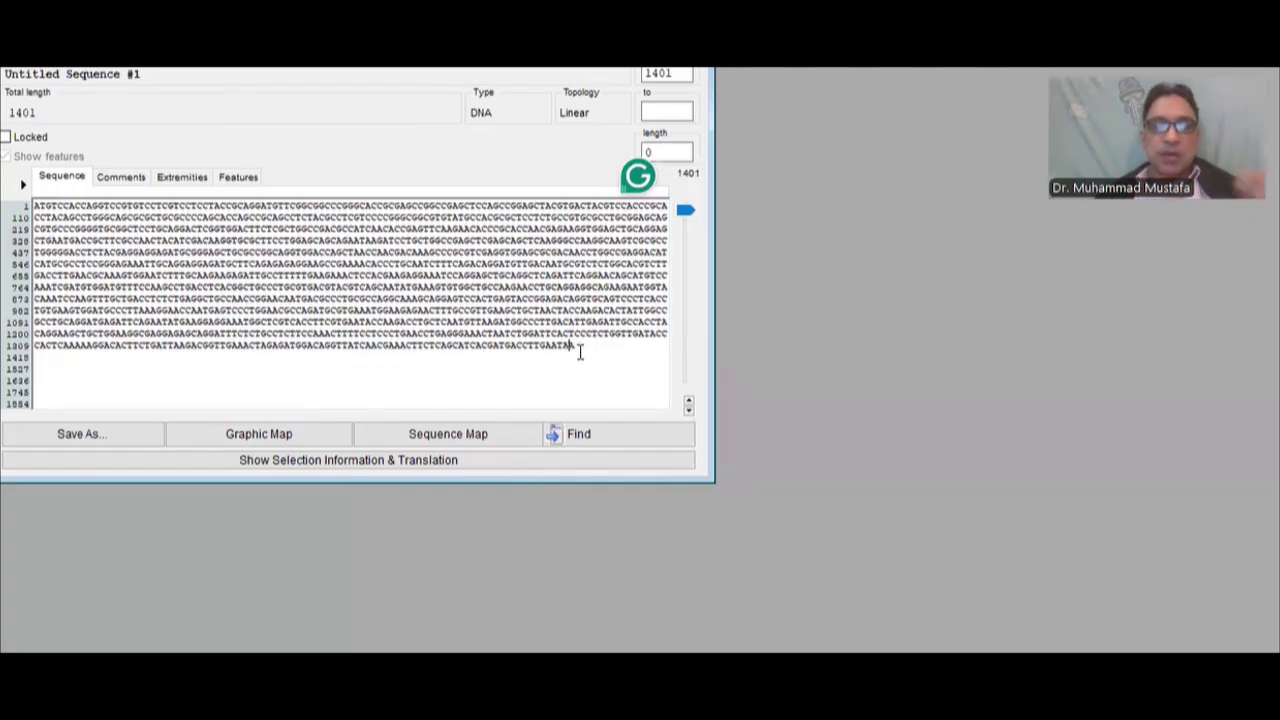
Save the pasted DNA sequence in the episode 3 folder under the file name "vimentin Coding sequence".
key(ctrl+a)
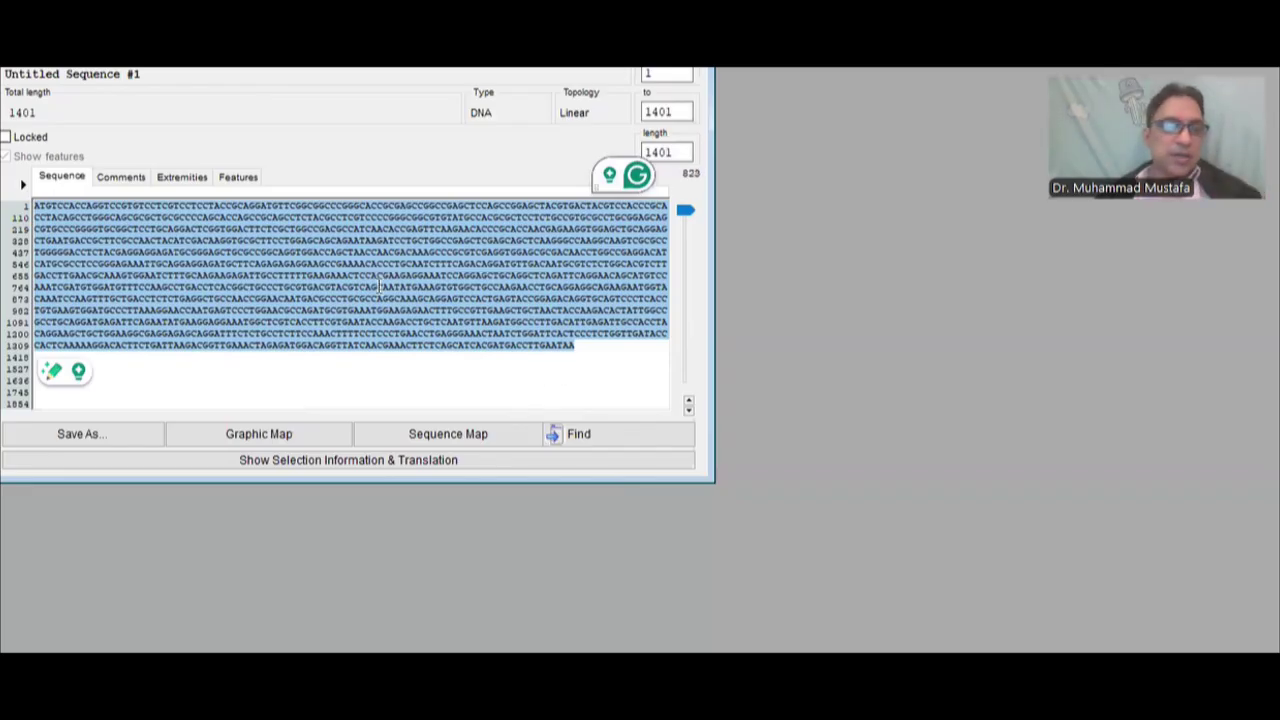
click(12, 64)
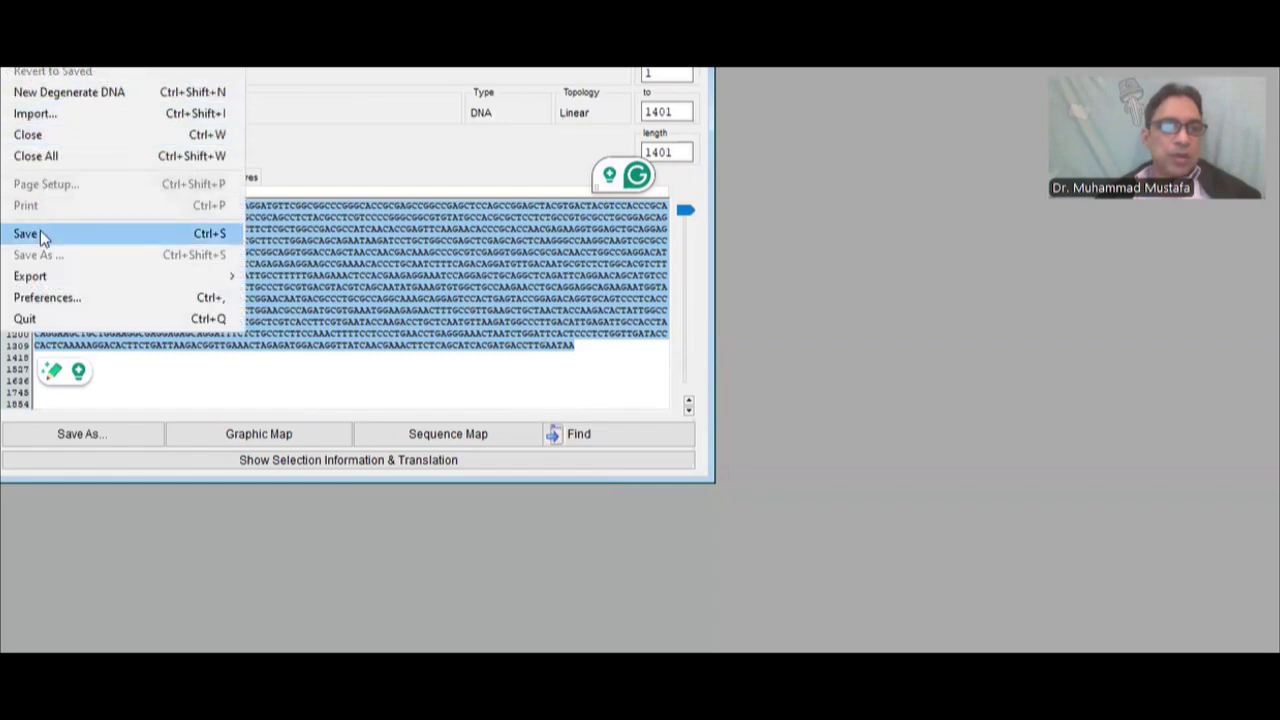
click(40, 231)
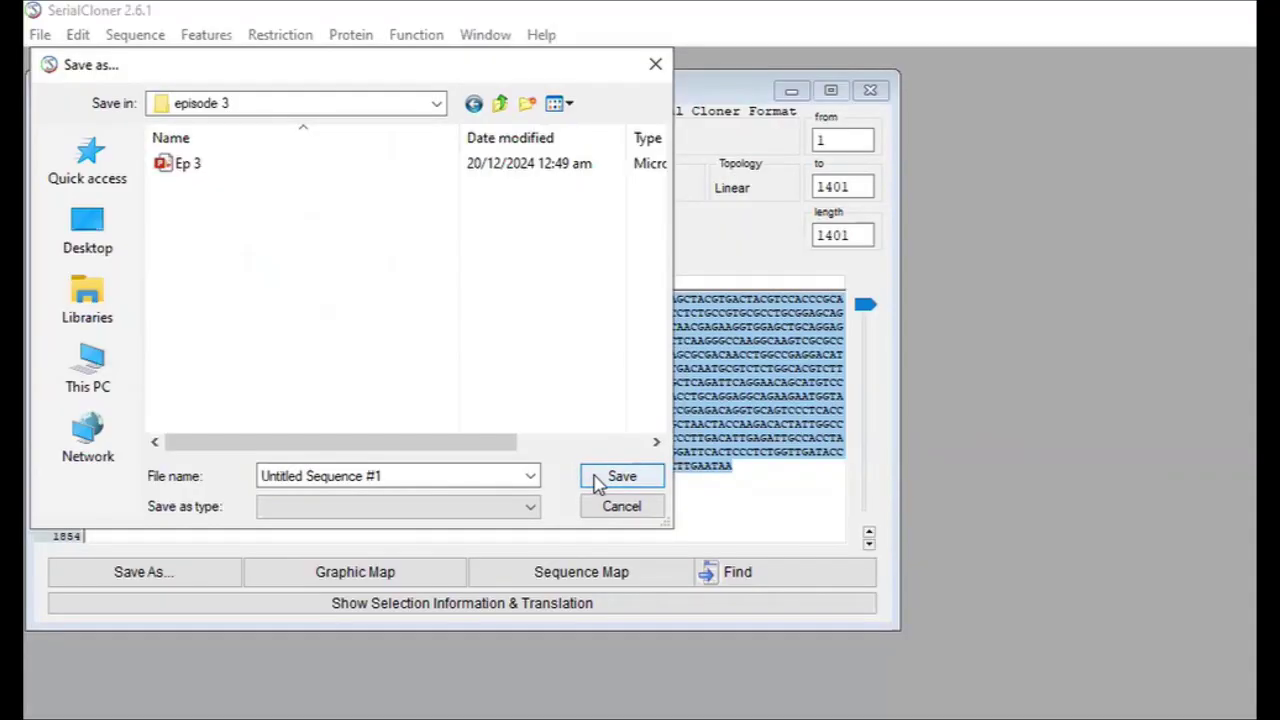
click(393, 478)
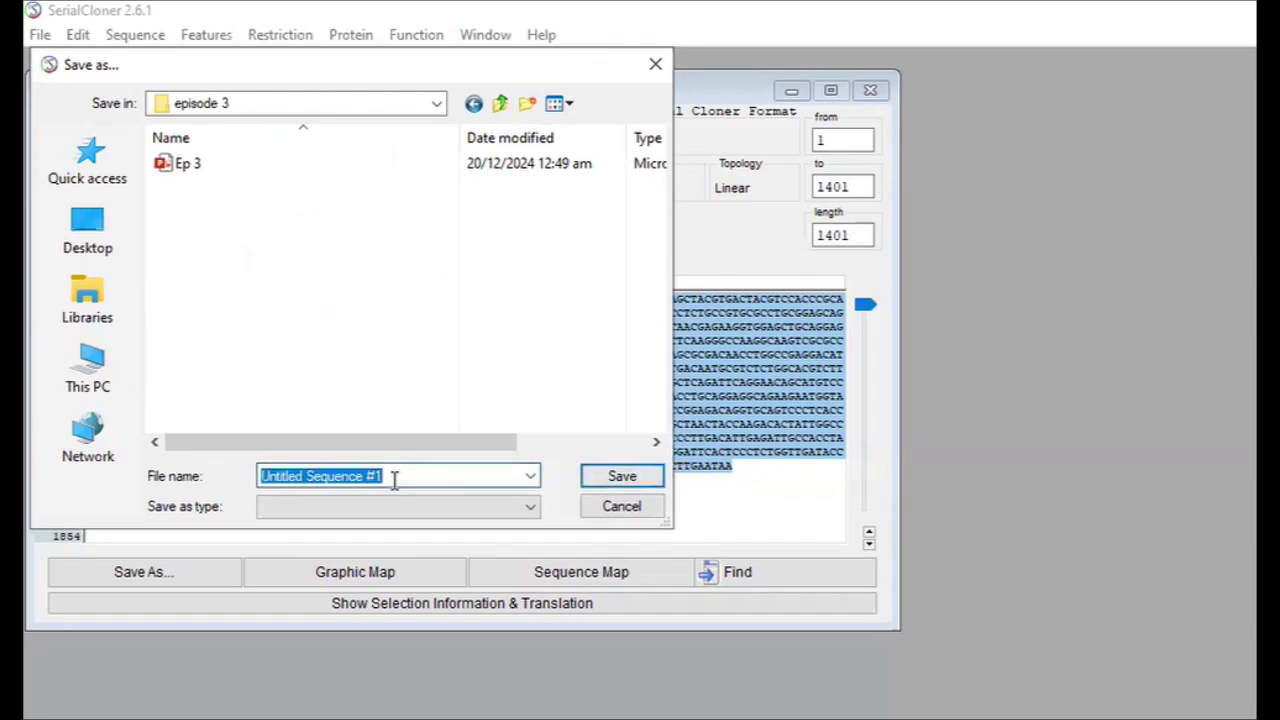
text(vimenti)
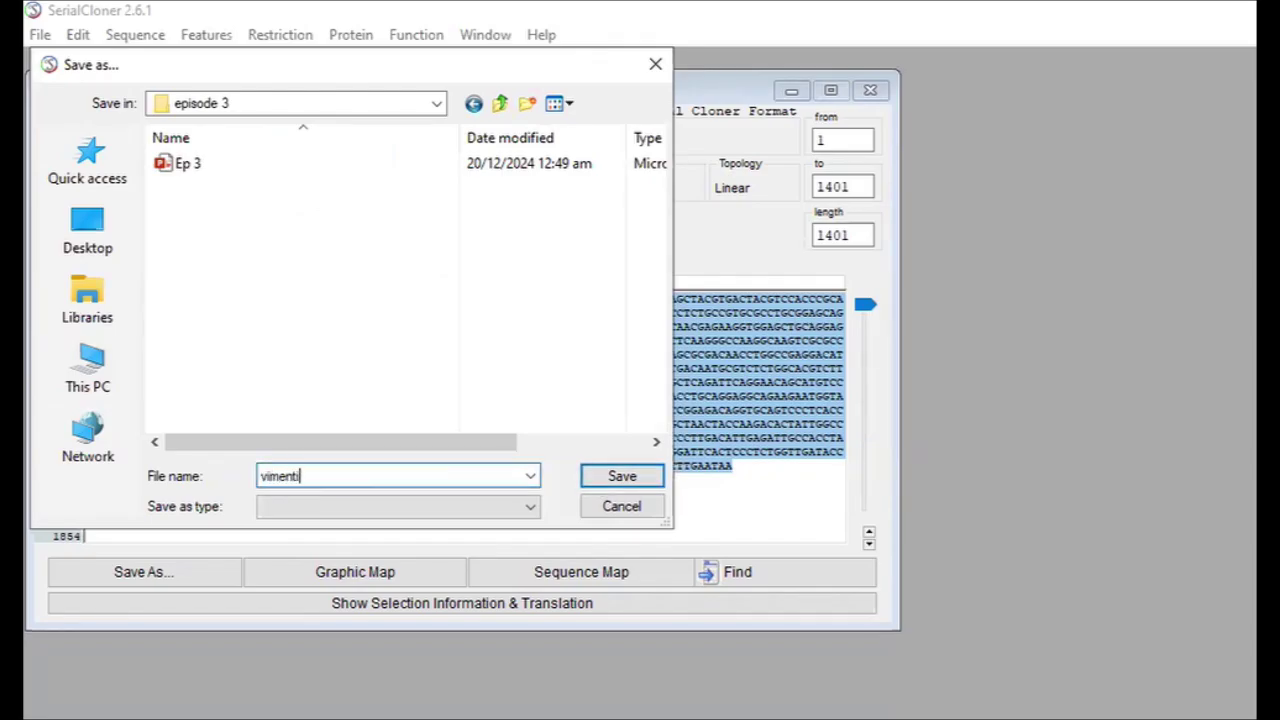
text(n Coding sequence)
key(Return)
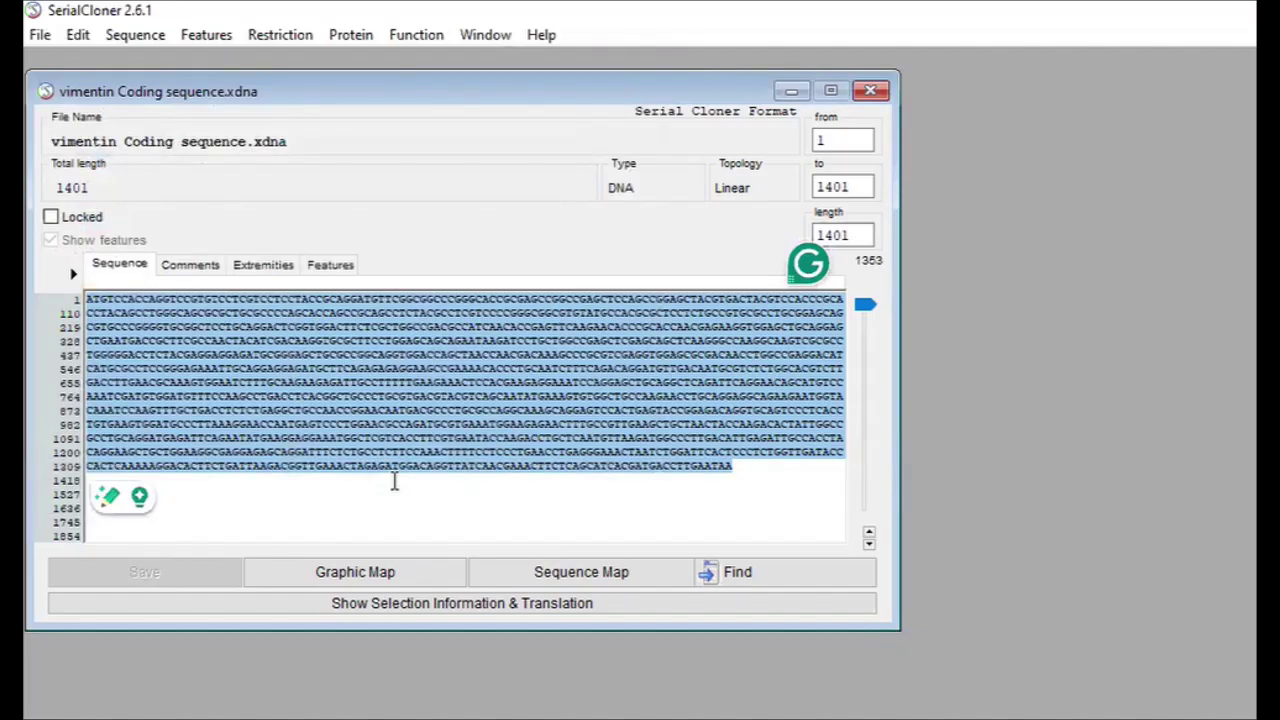
click(769, 476)
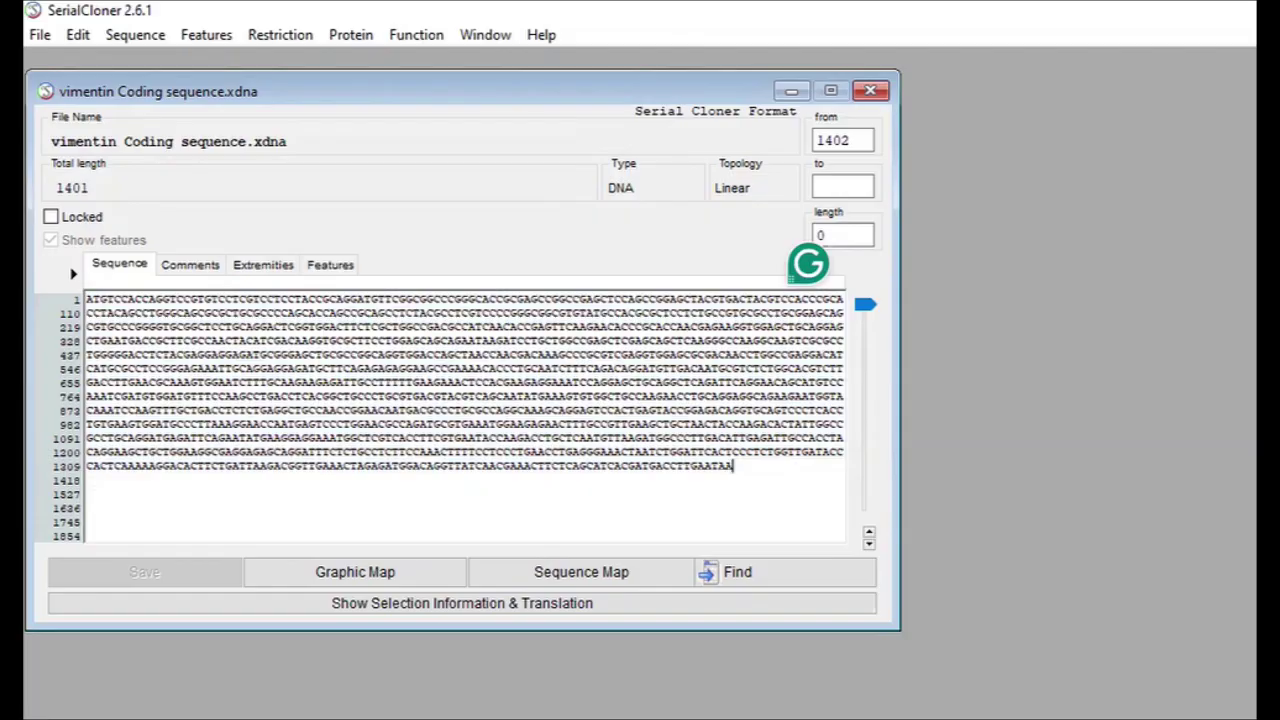
Switch to PowerPoint to review the RT-PCR primer design notes on the slide, and return to the CCDS report in the browser.
key(alt+Tab)
click(536, 603)
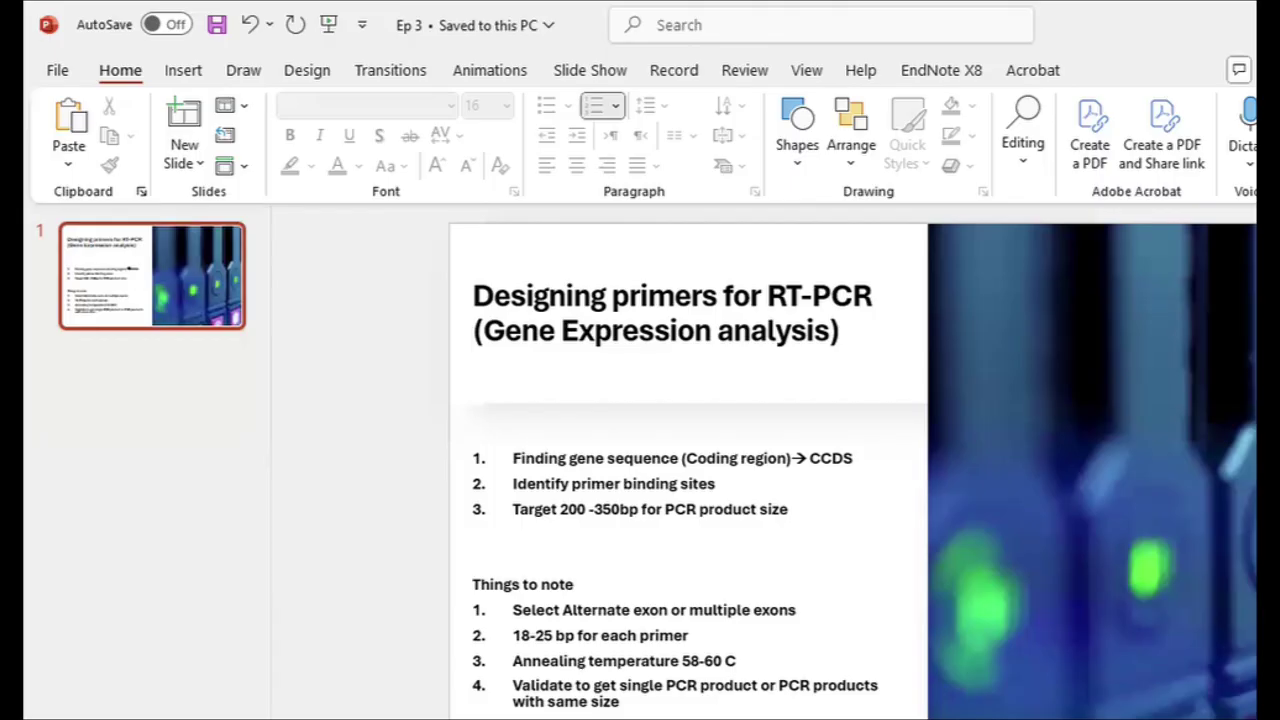
click(504, 716)
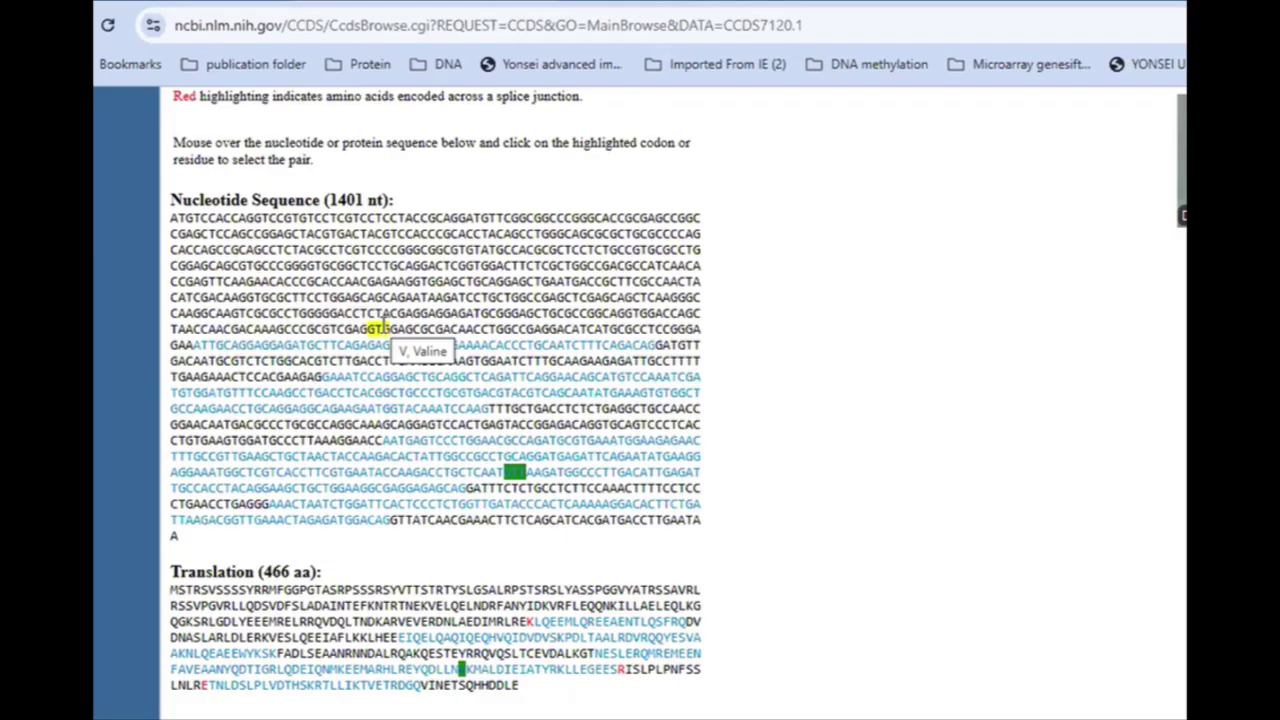
Examine short stretches within the first exon of the CCDS nucleotide sequence by highlighting them.
drag(202, 233, 345, 236)
click(342, 235)
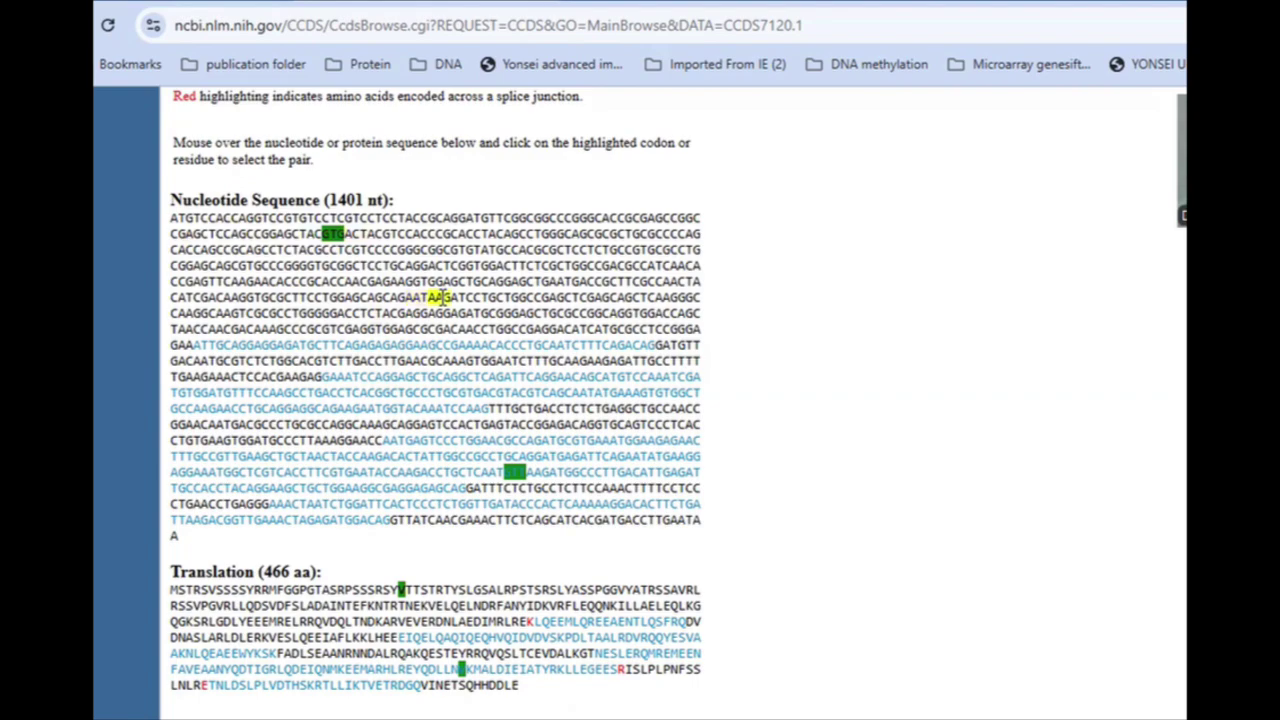
drag(535, 297, 648, 297)
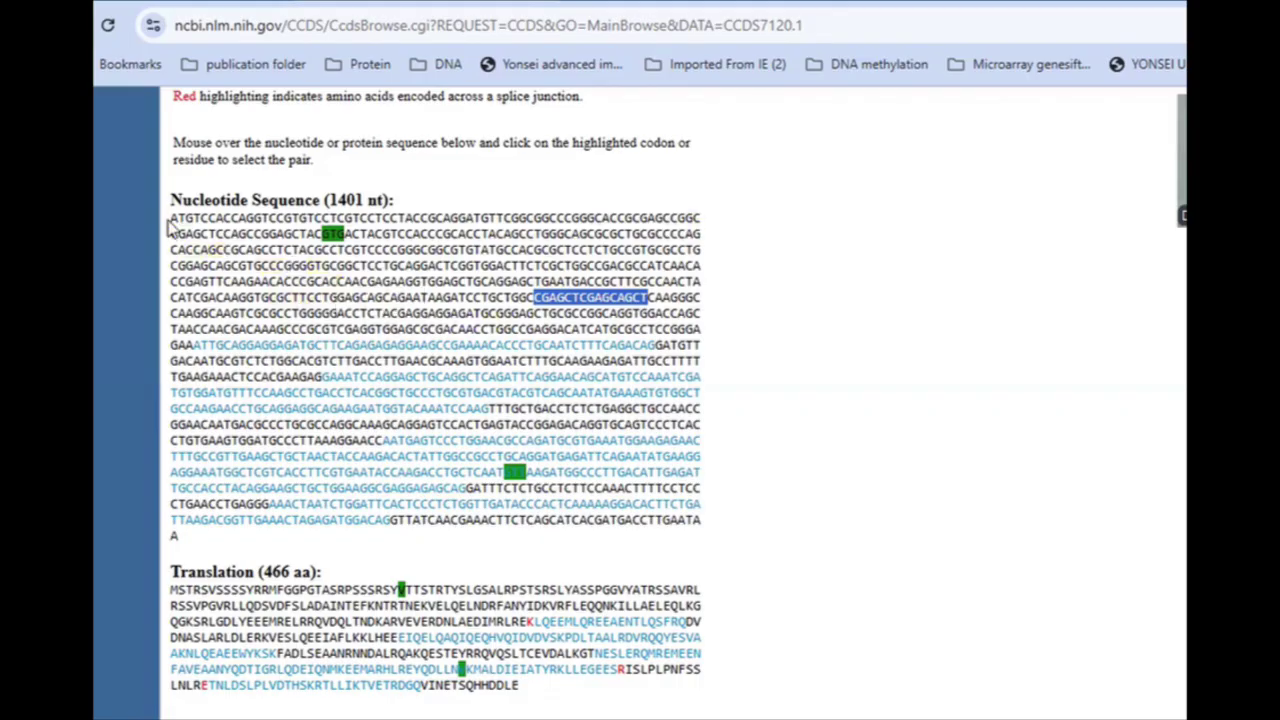
Copy the first exon from the CCDS nucleotide sequence and find and select its match in the vimentin coding sequence in Serial Cloner.
drag(171, 214, 192, 347)
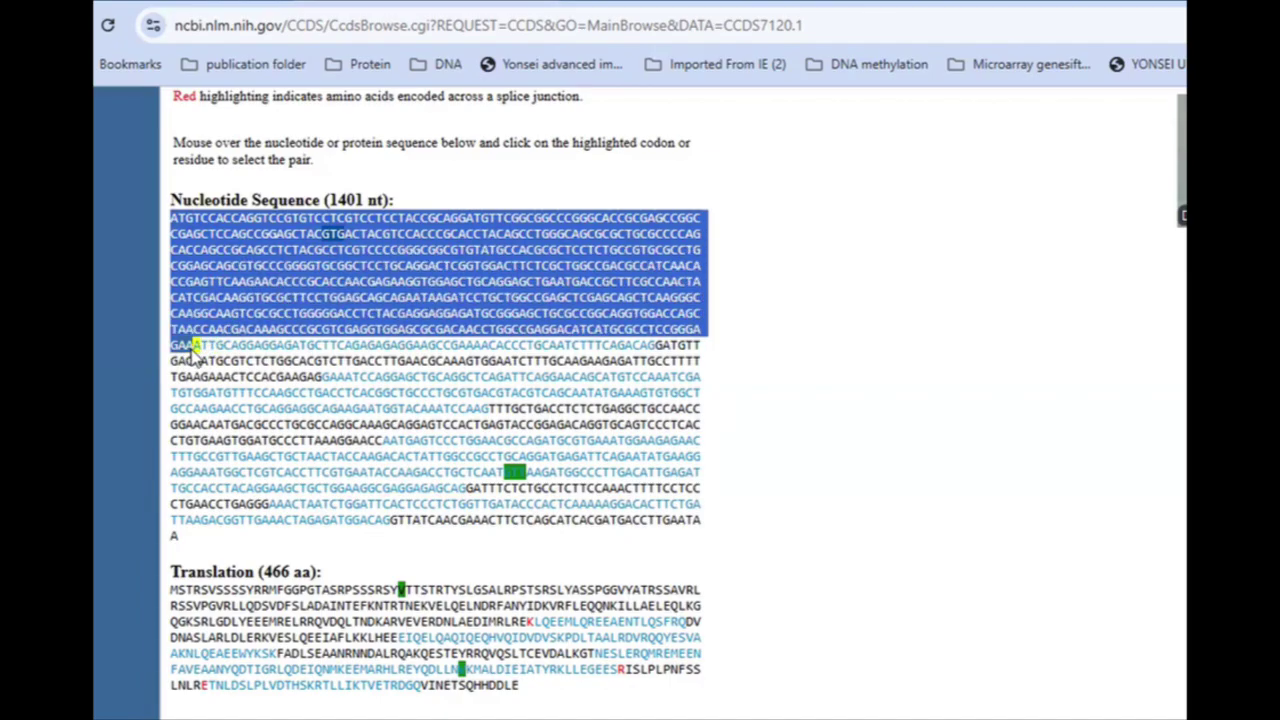
right_click(281, 302)
click(314, 323)
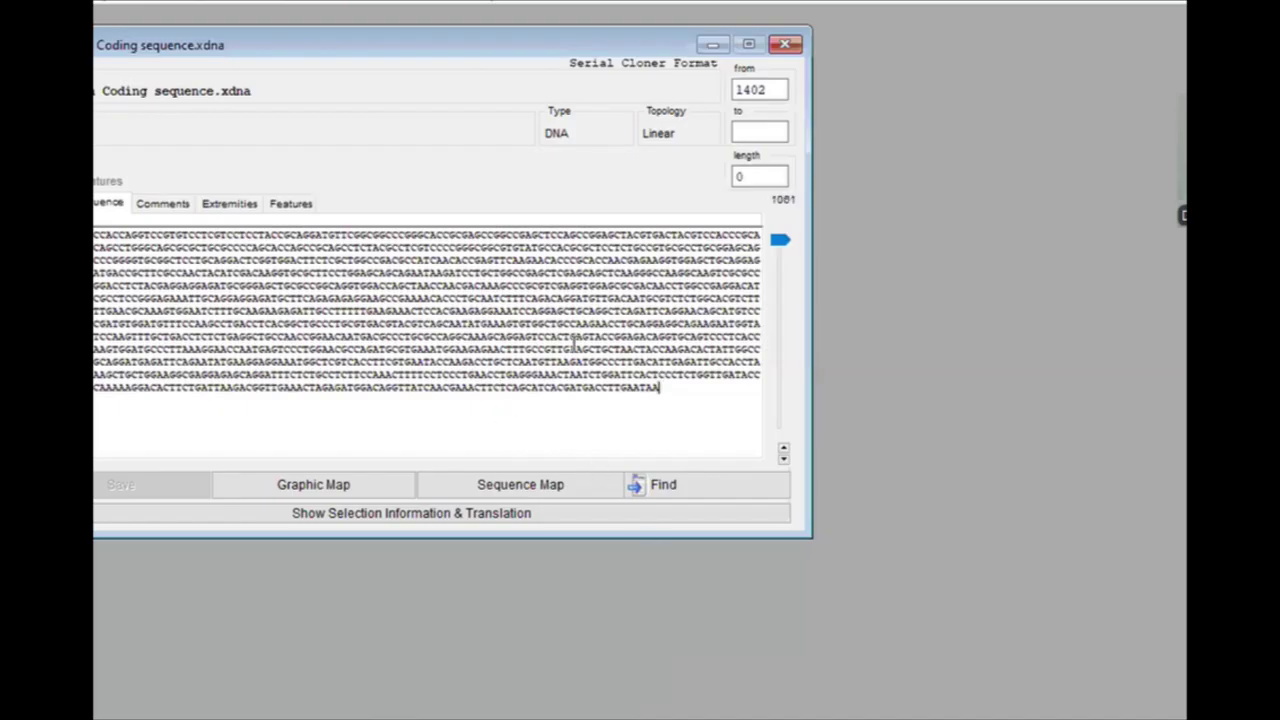
key(ctrl+f)
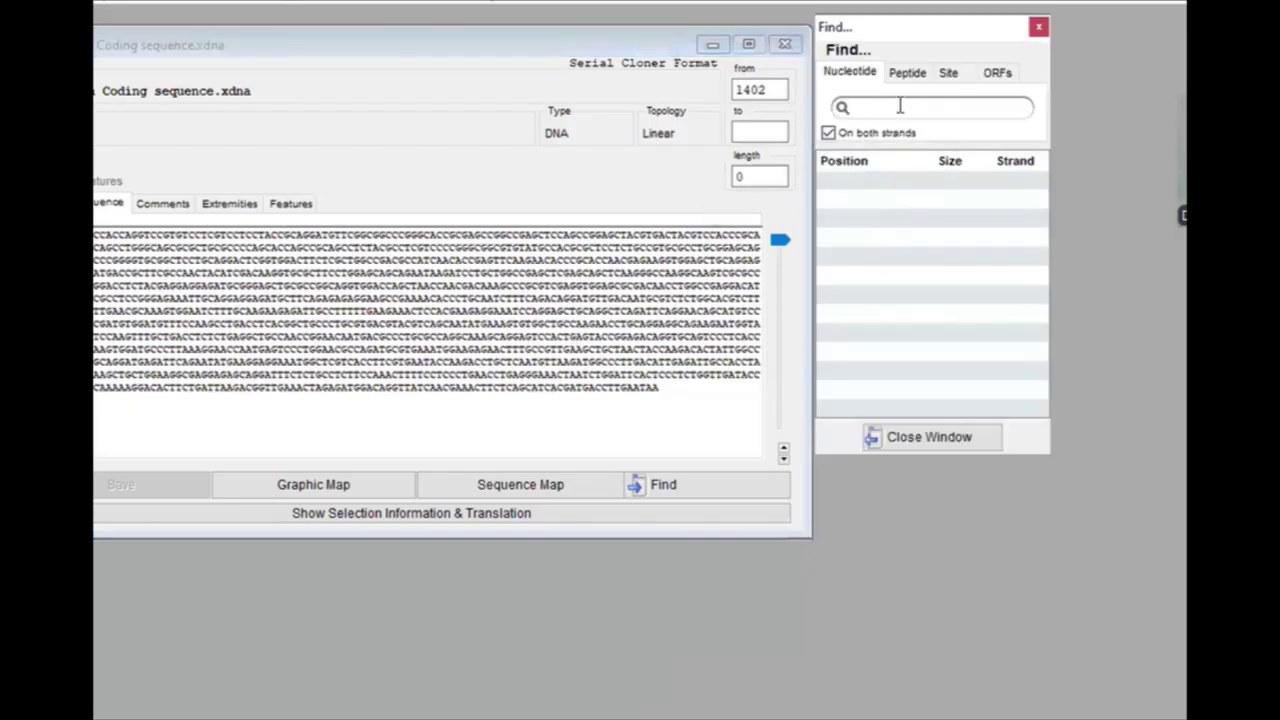
key(ctrl+v)
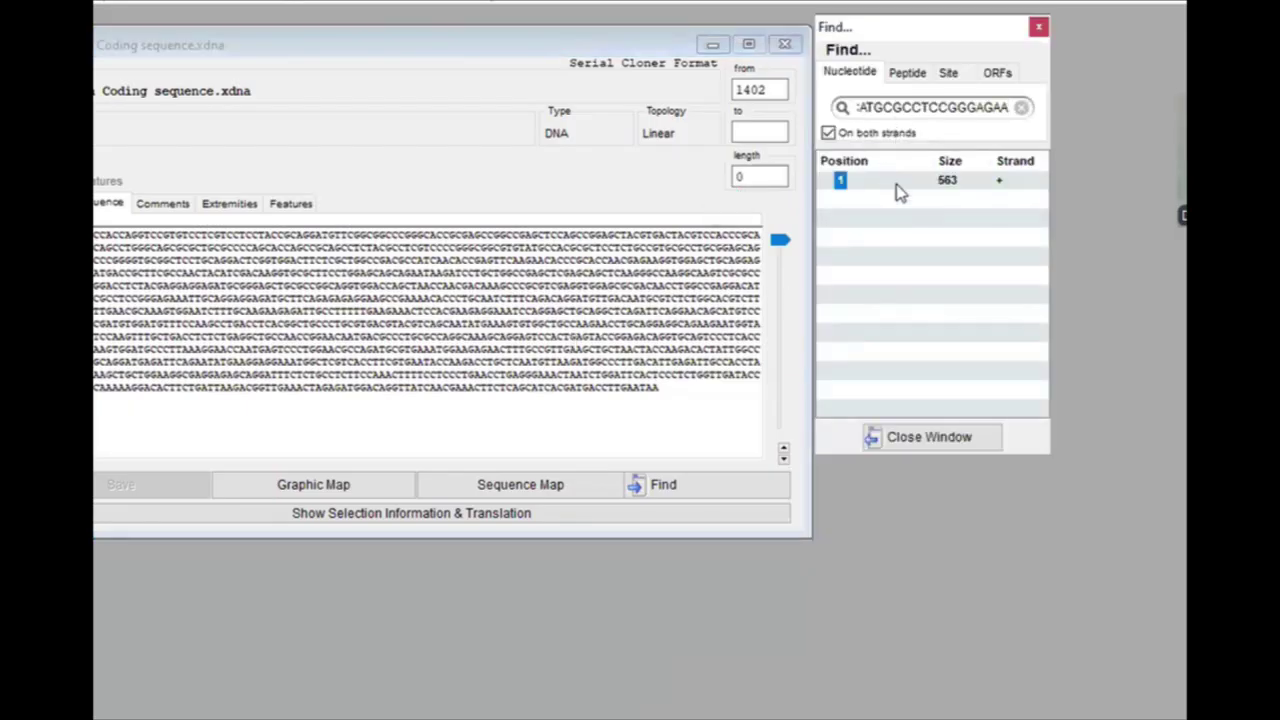
click(895, 190)
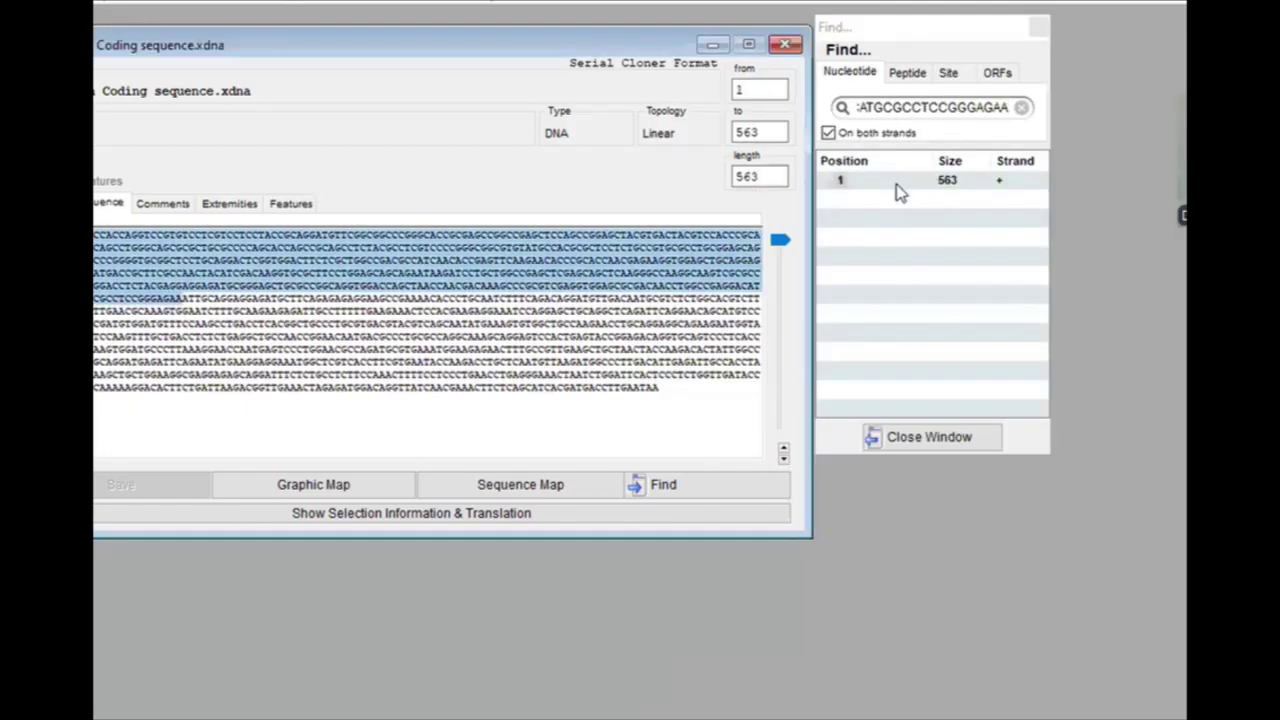
Add a feature named "Exon1" for the selected bases 1 to 563, colour it red, and return to the sequence.
click(294, 208)
click(98, 442)
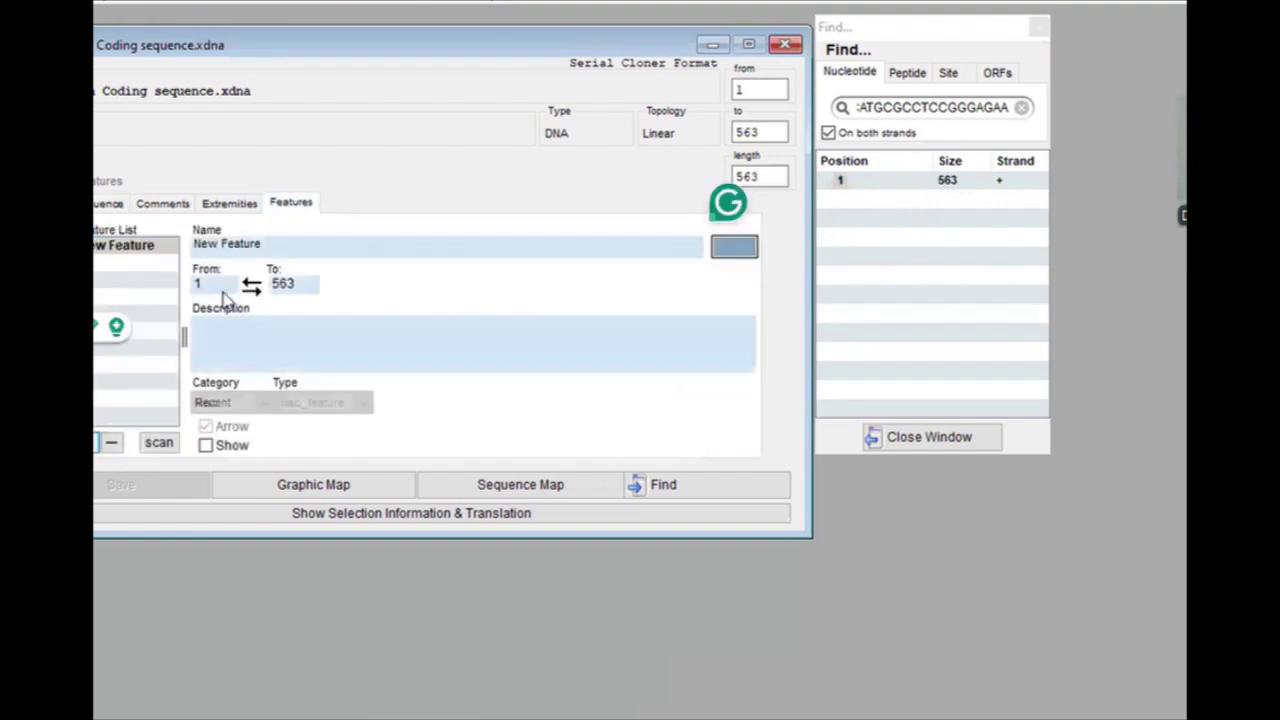
drag(262, 244, 180, 243)
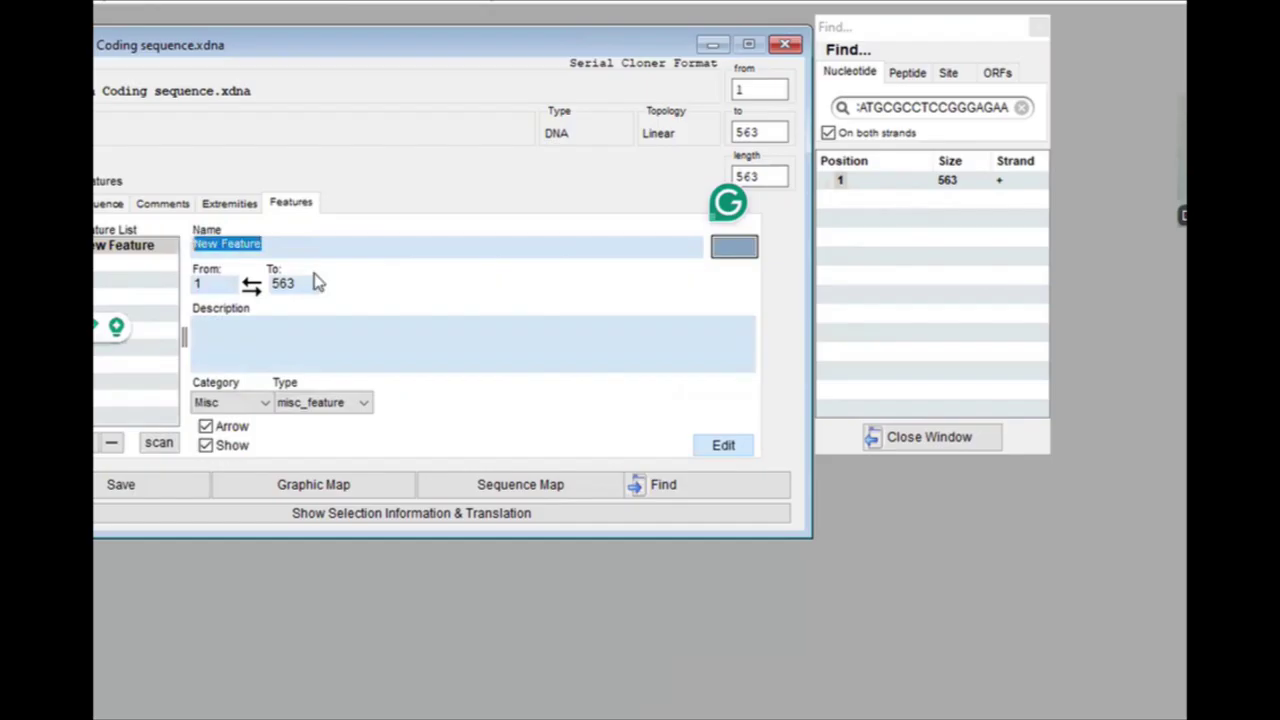
text(Exon)
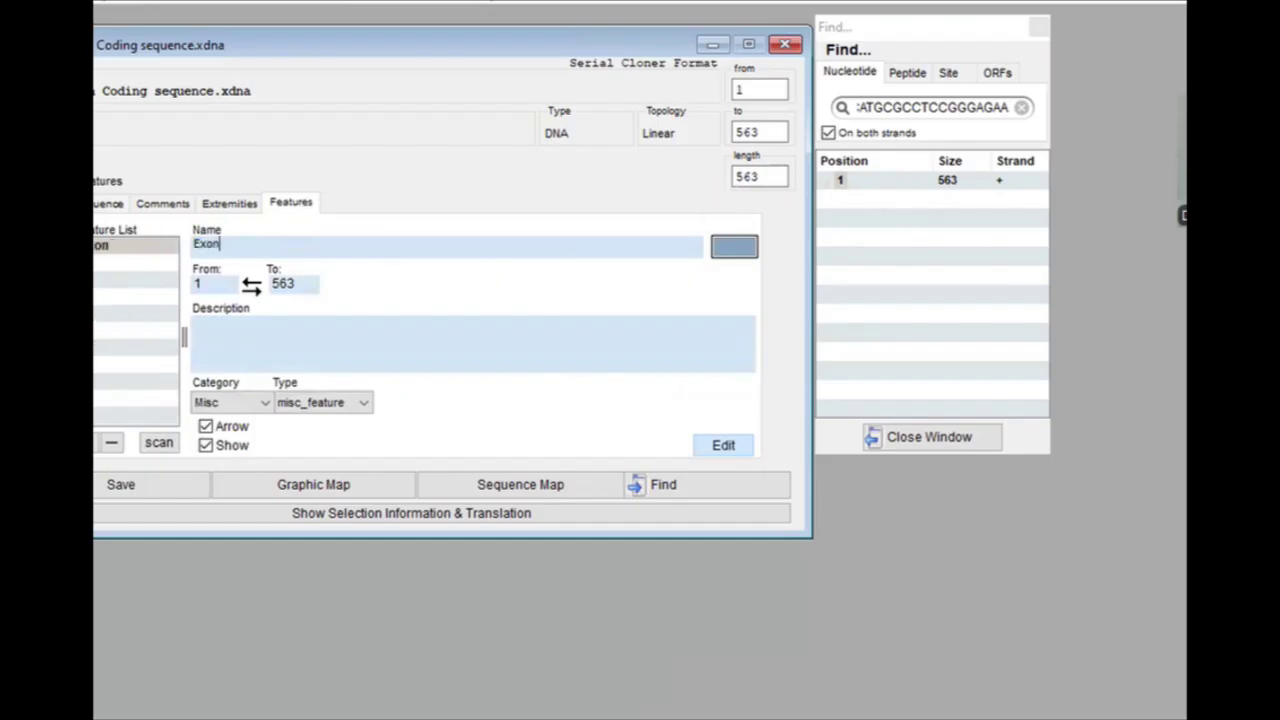
text(1)
click(728, 252)
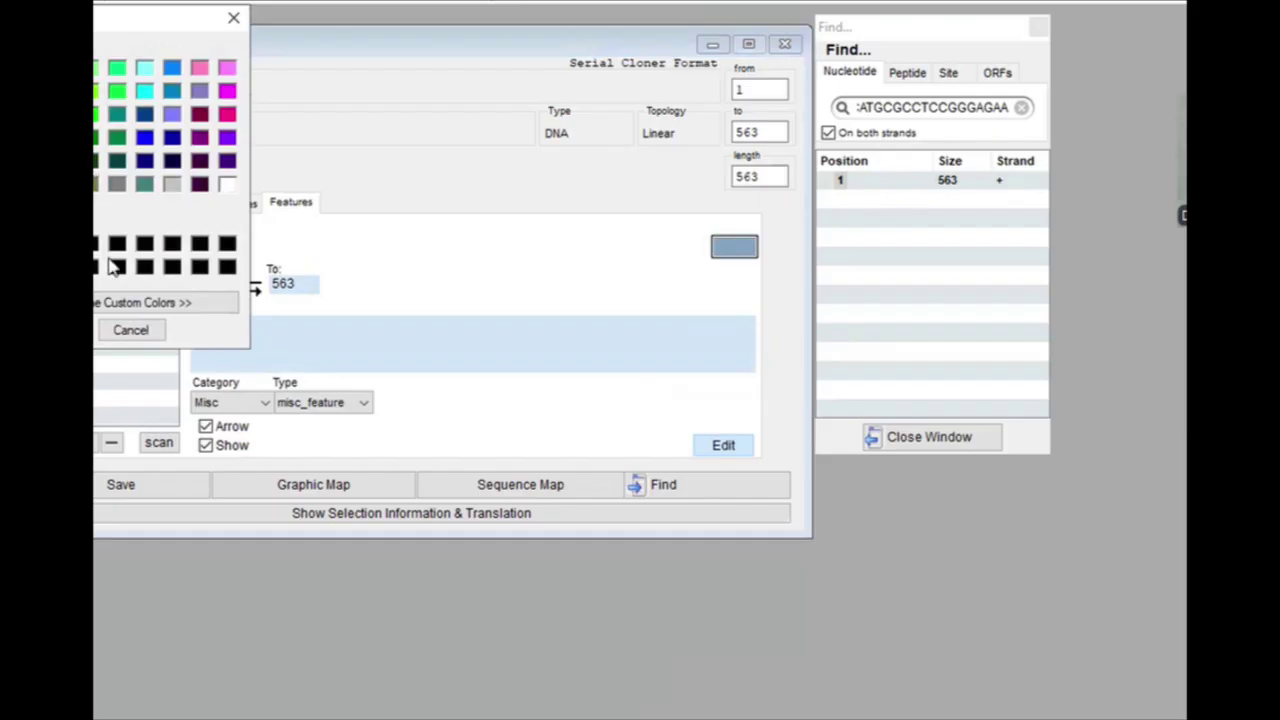
click(60, 330)
click(107, 205)
click(290, 298)
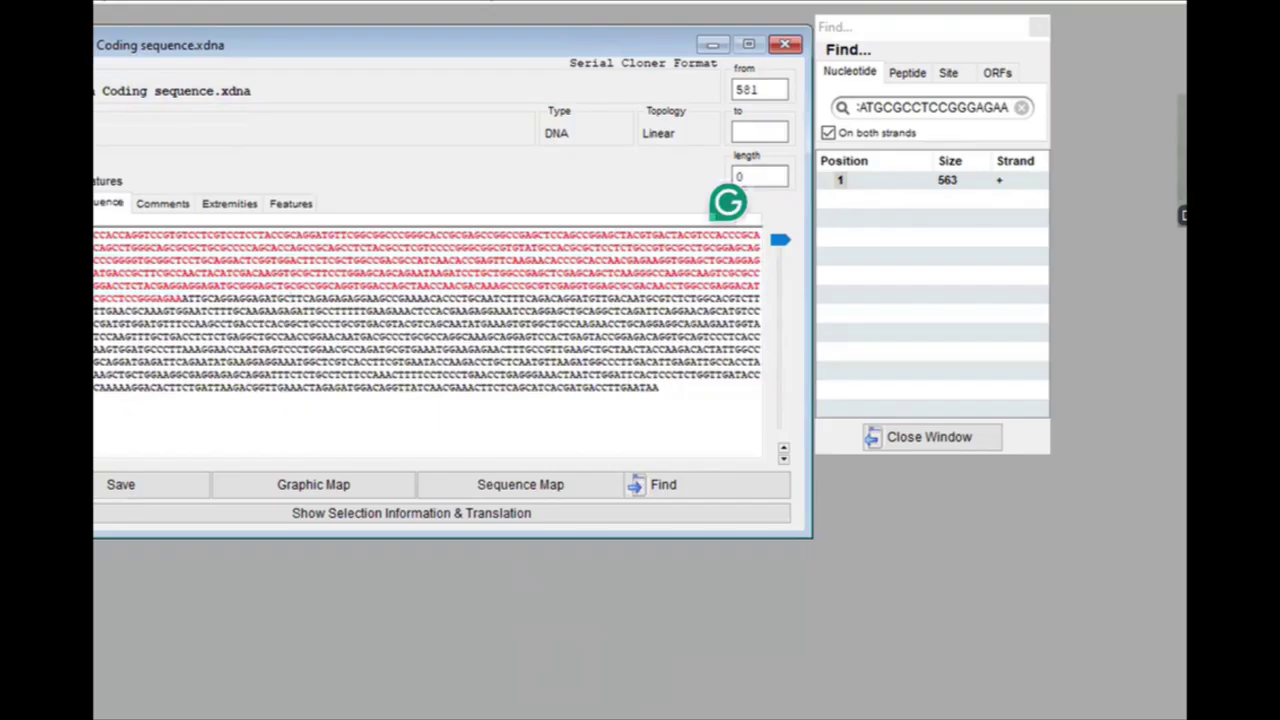
Copy the second exon (first blue stretch) from the CCDS nucleotide sequence and find and select its match in the Serial Cloner sequence.
mouse_move(600, 719)
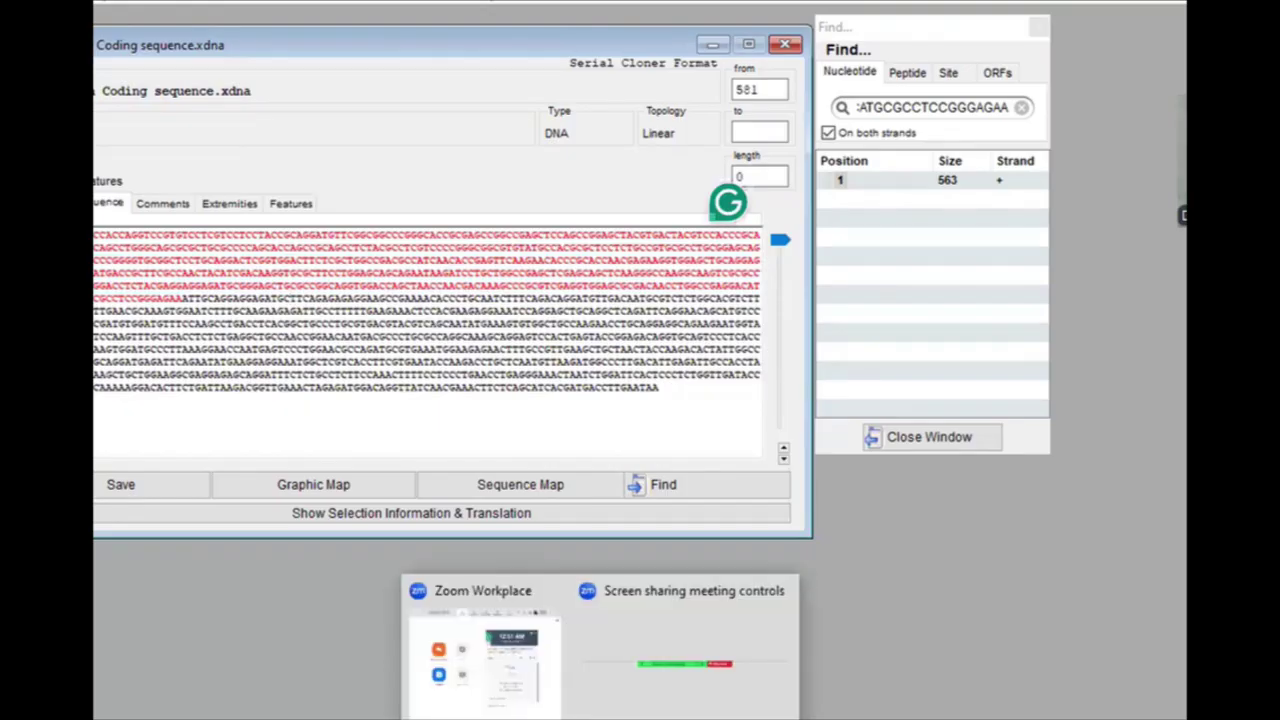
click(460, 645)
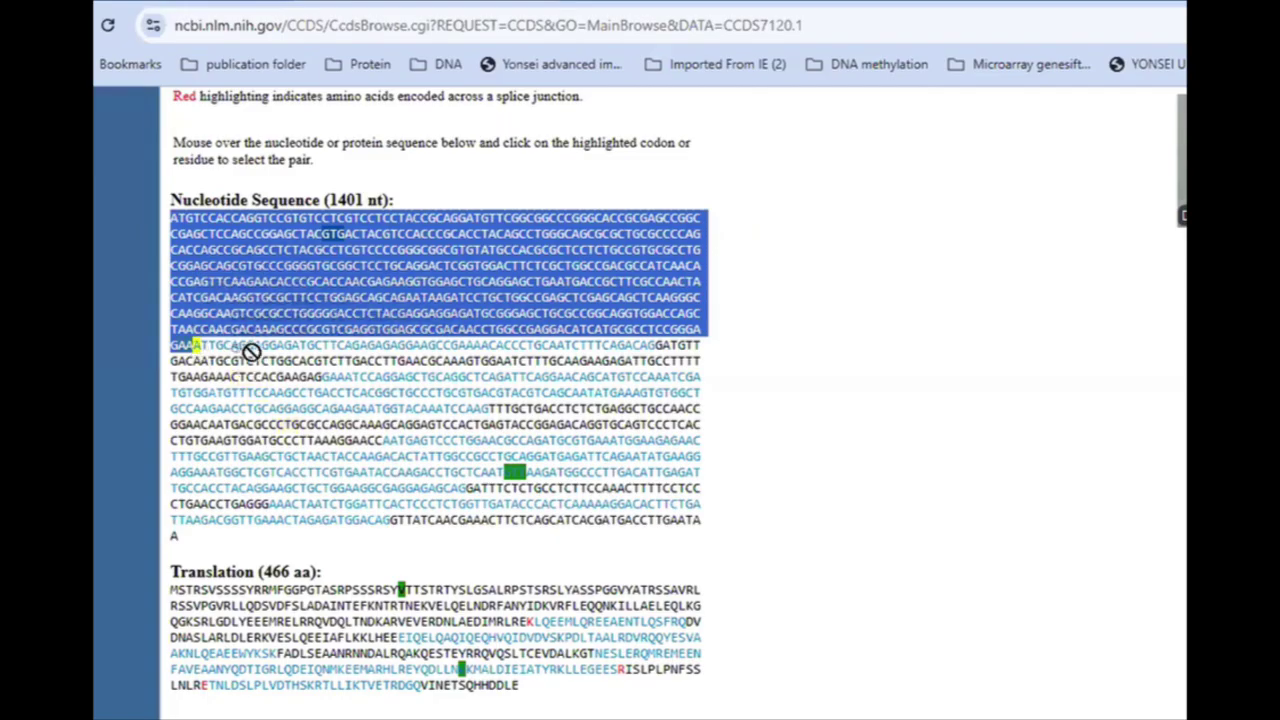
drag(193, 345, 652, 345)
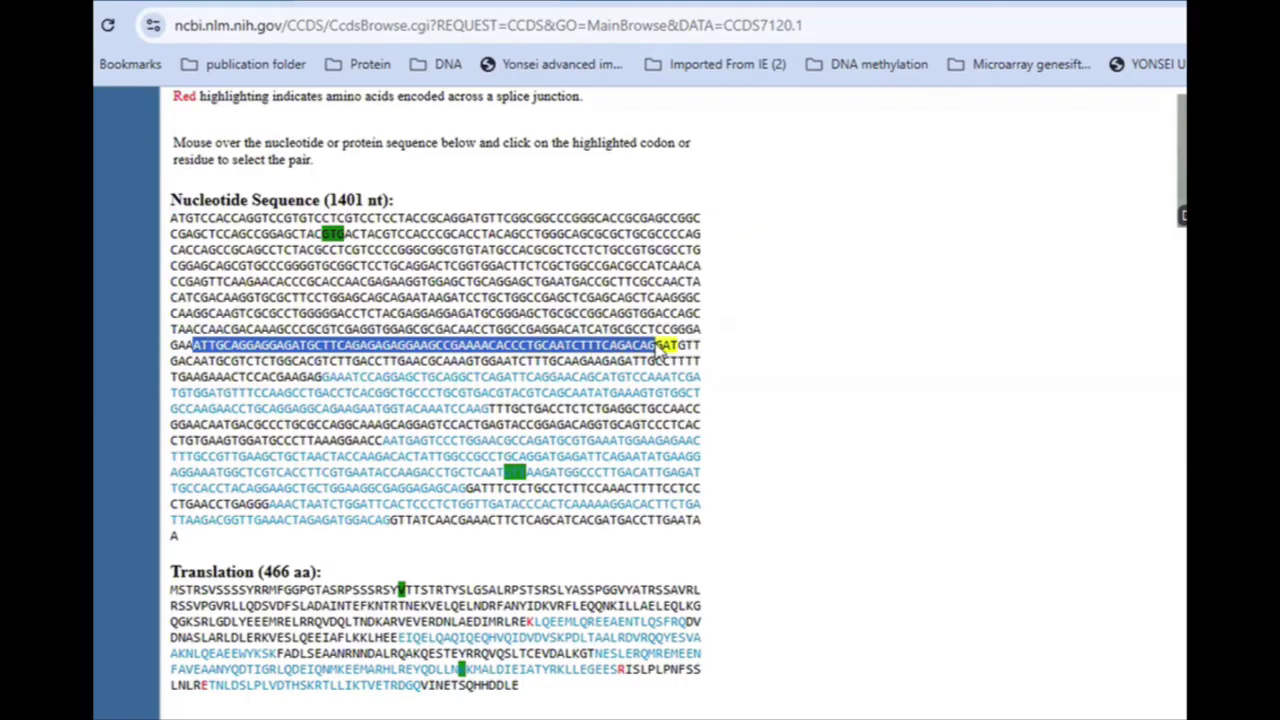
right_click(647, 346)
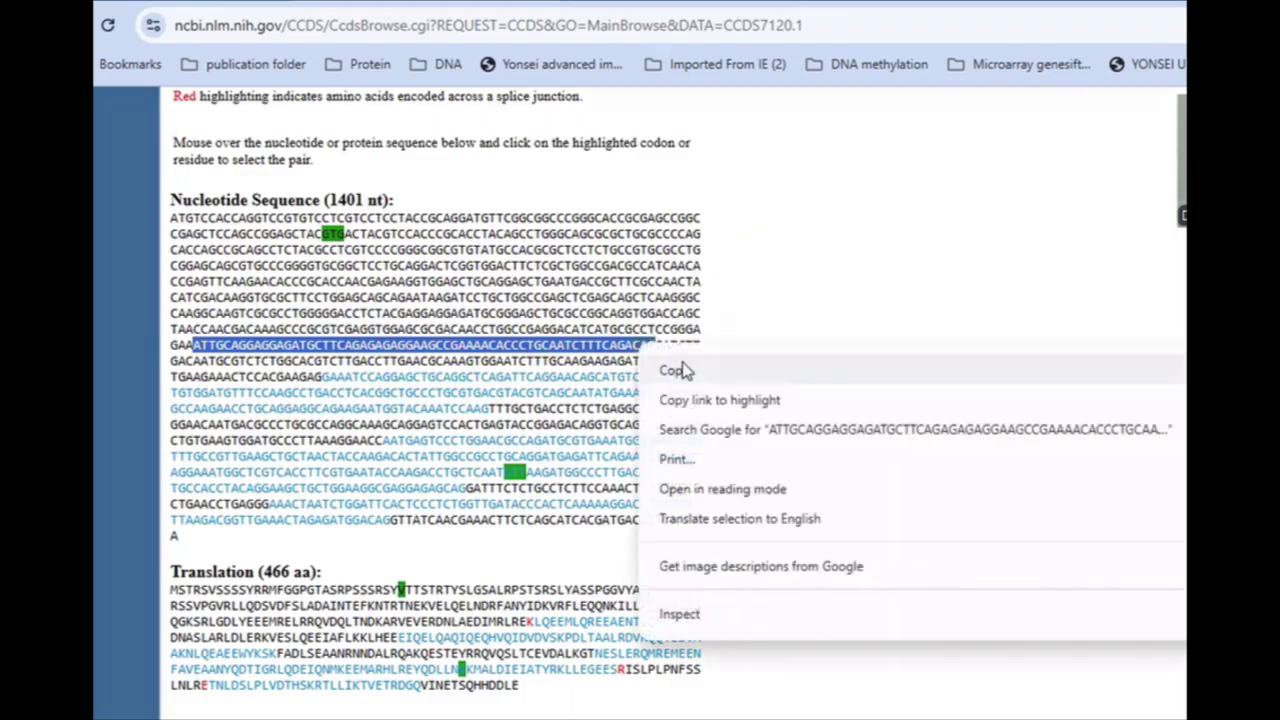
click(674, 370)
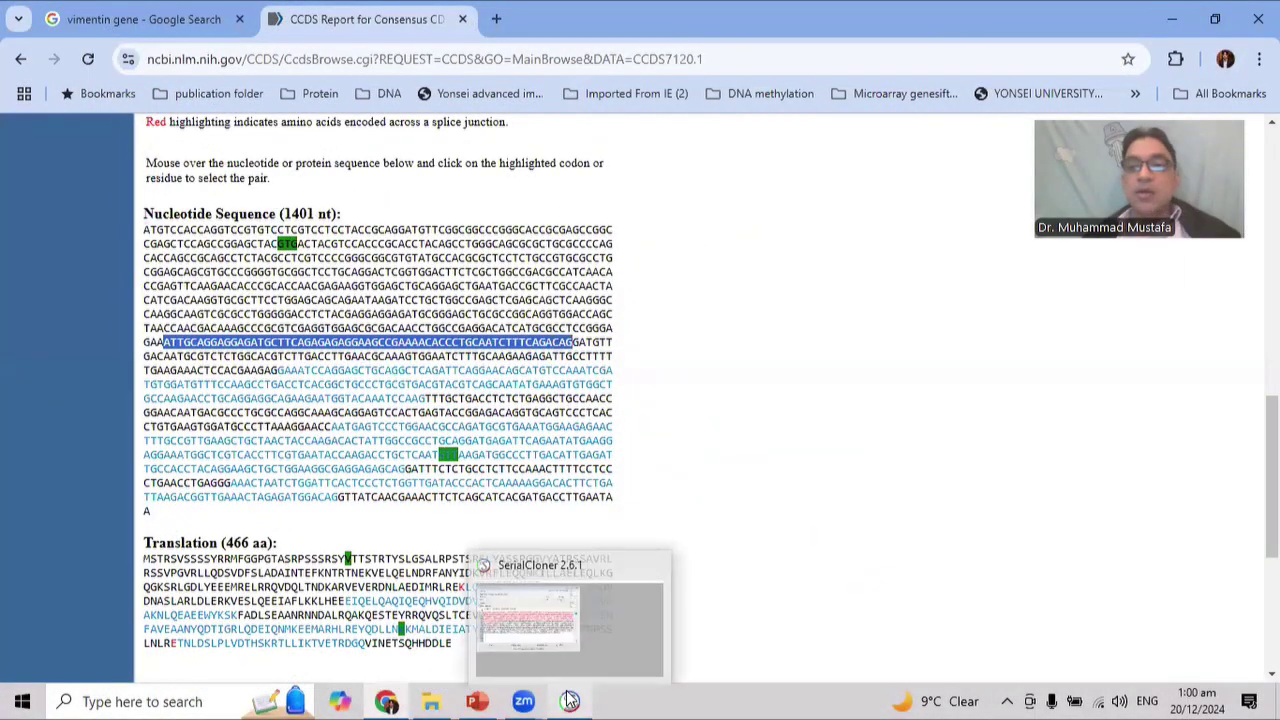
click(570, 700)
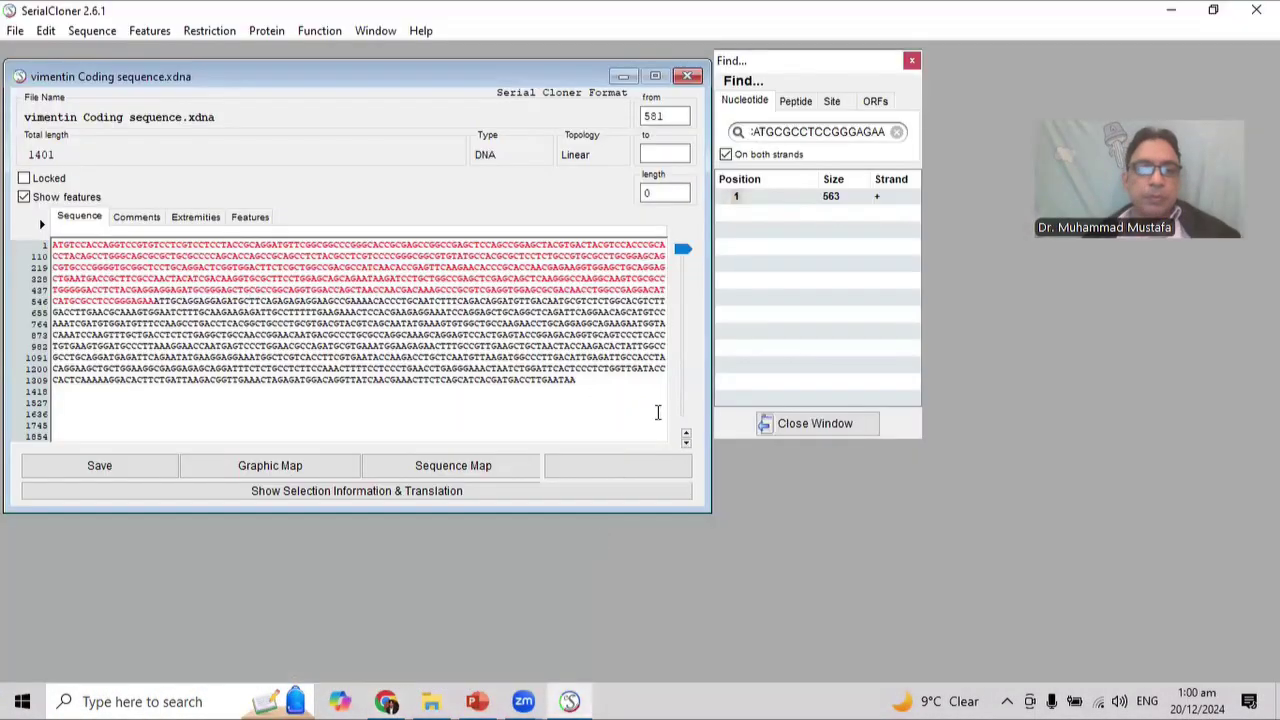
click(897, 131)
key(ctrl+v)
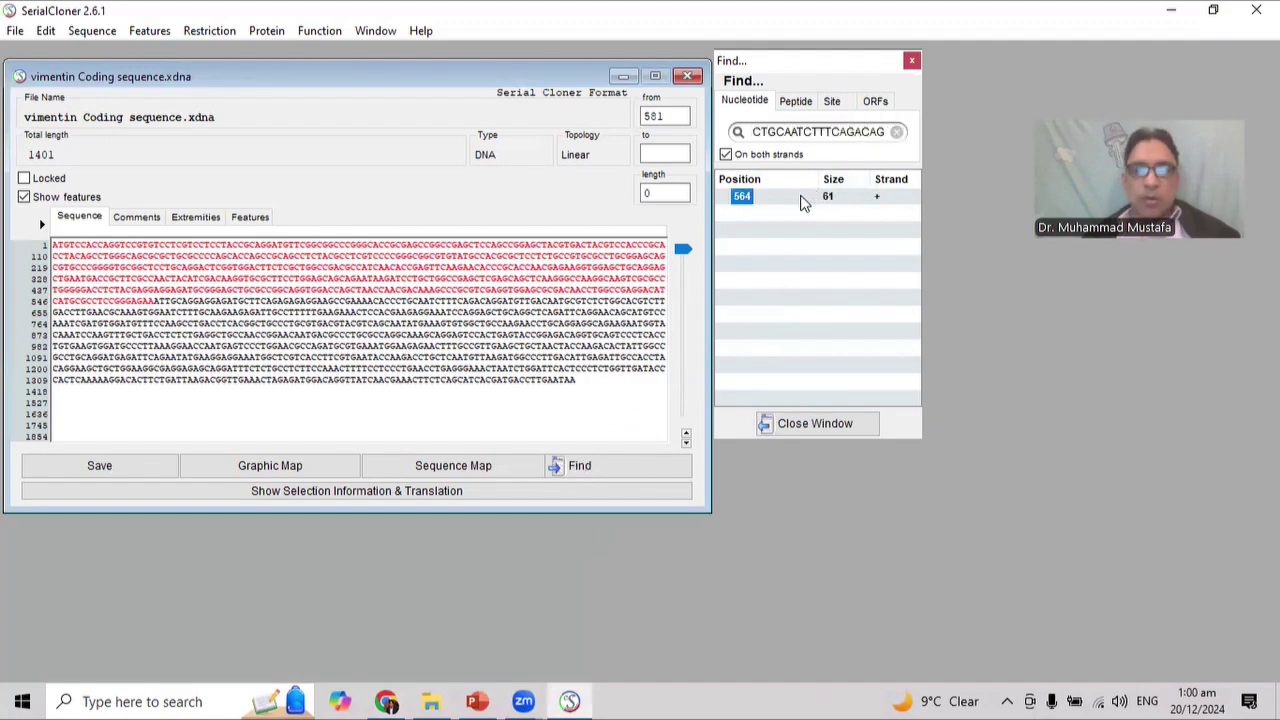
click(801, 196)
Add a feature named "Exon2" for the selected bases 564 to 624, colour it blue, and return to the sequence.
click(248, 217)
click(69, 428)
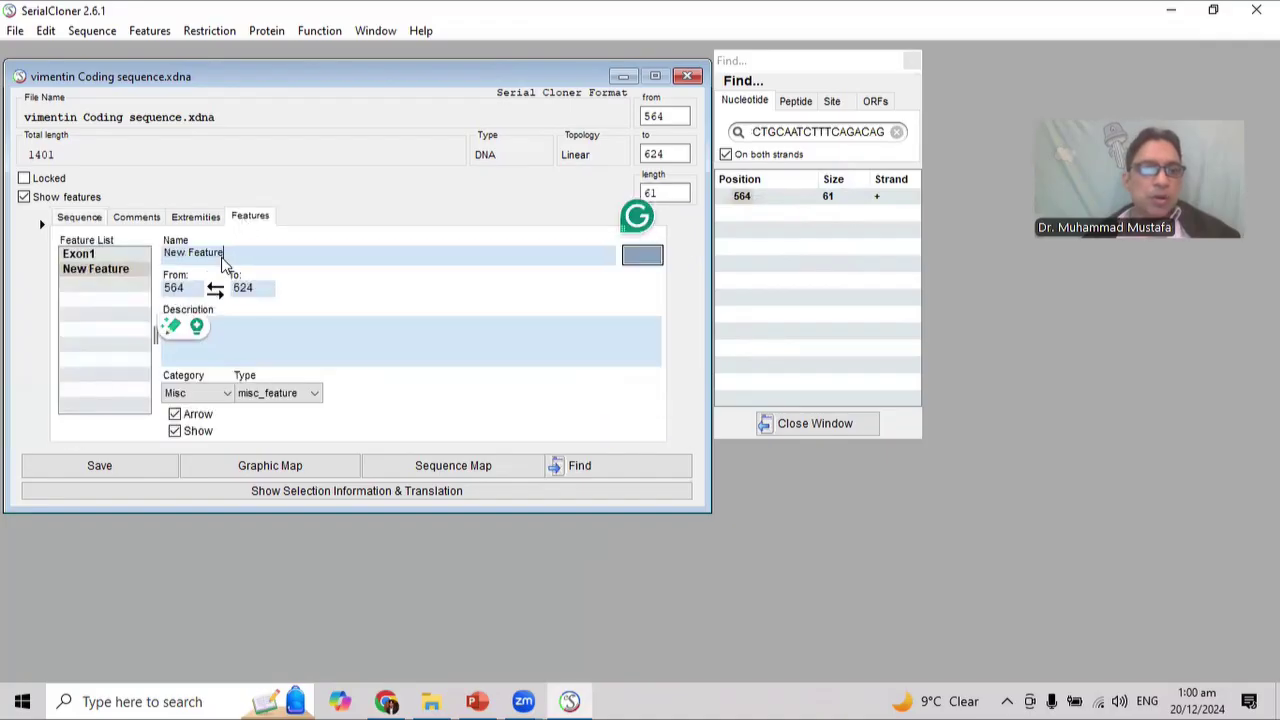
double_click(193, 253)
click(193, 253)
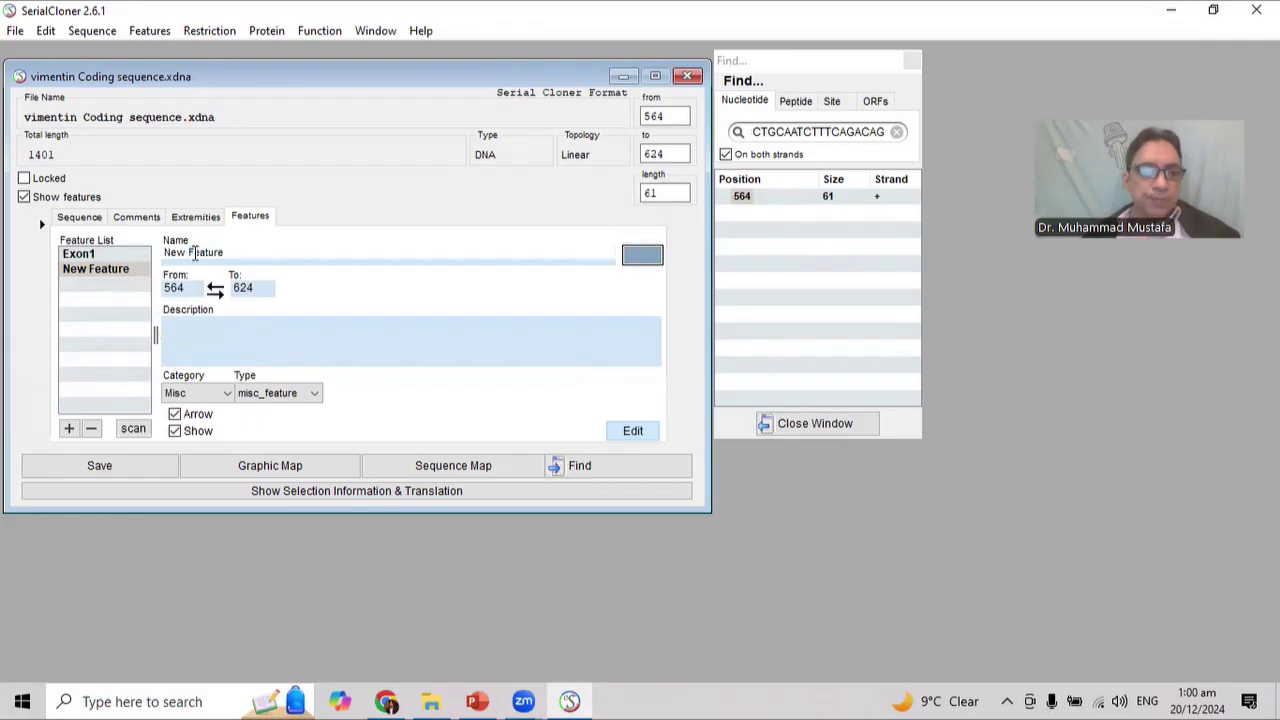
drag(227, 252, 165, 251)
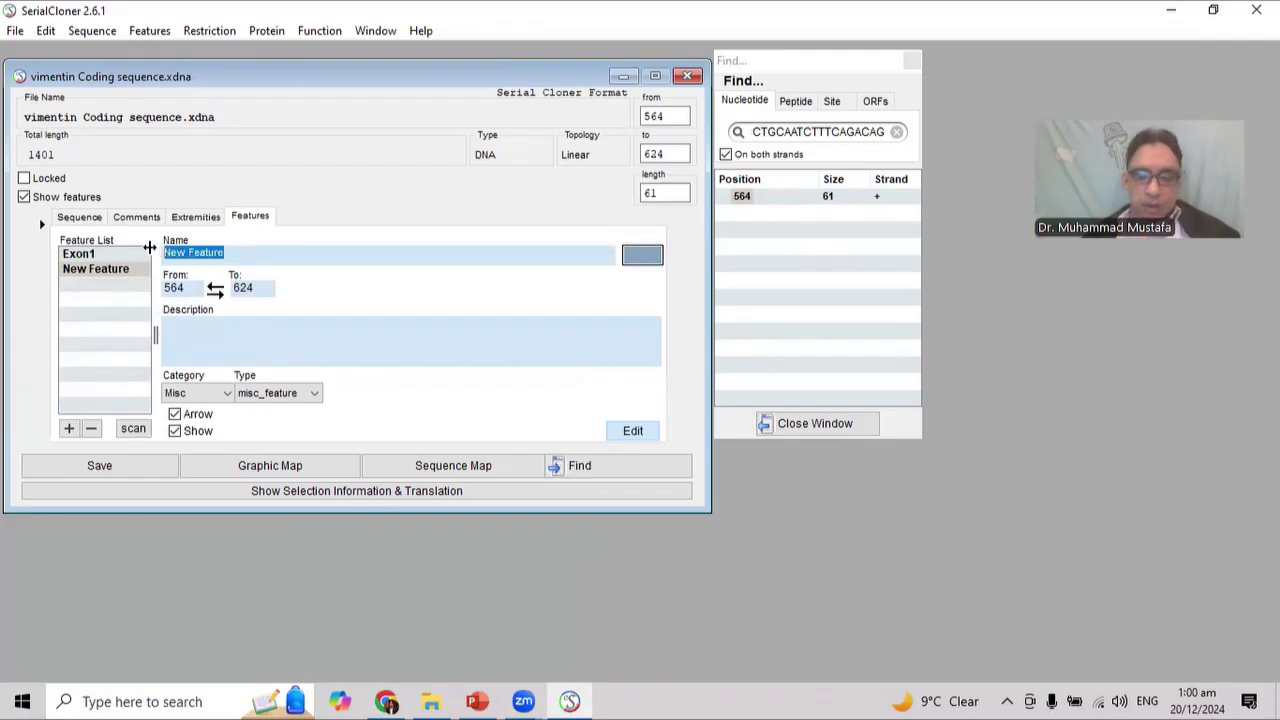
text(Exon2)
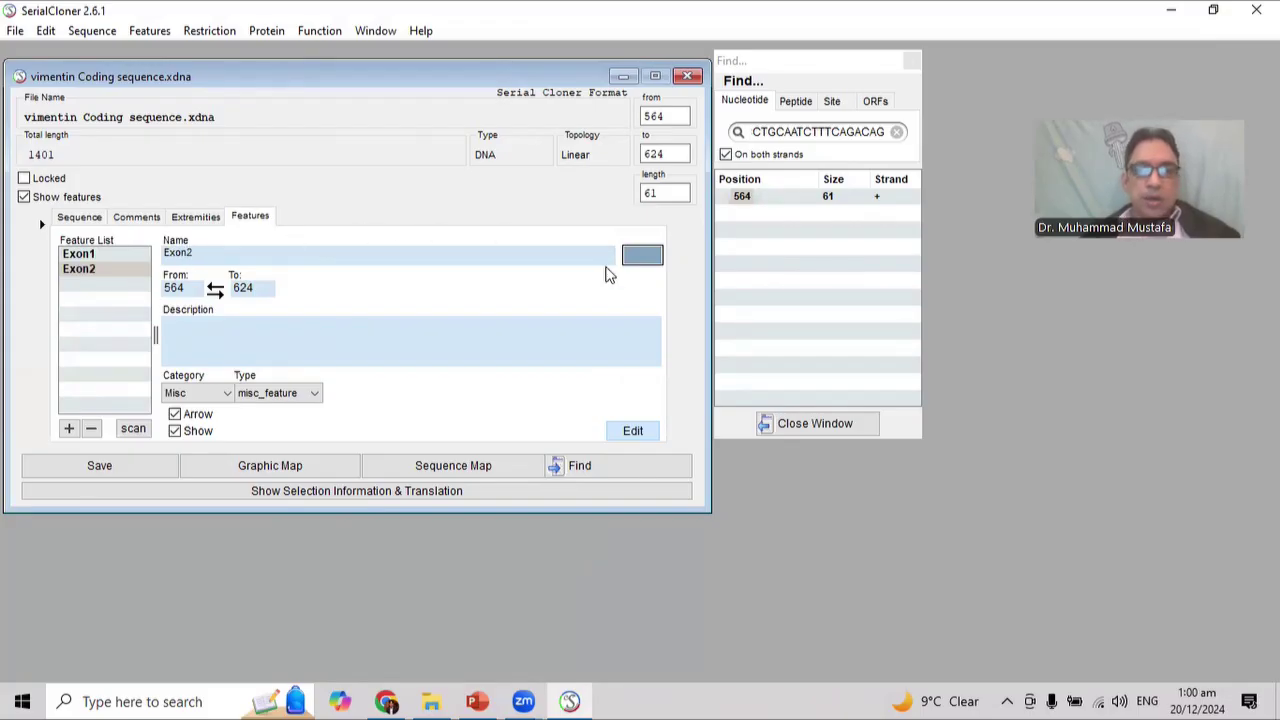
click(641, 255)
click(120, 158)
click(42, 328)
click(79, 216)
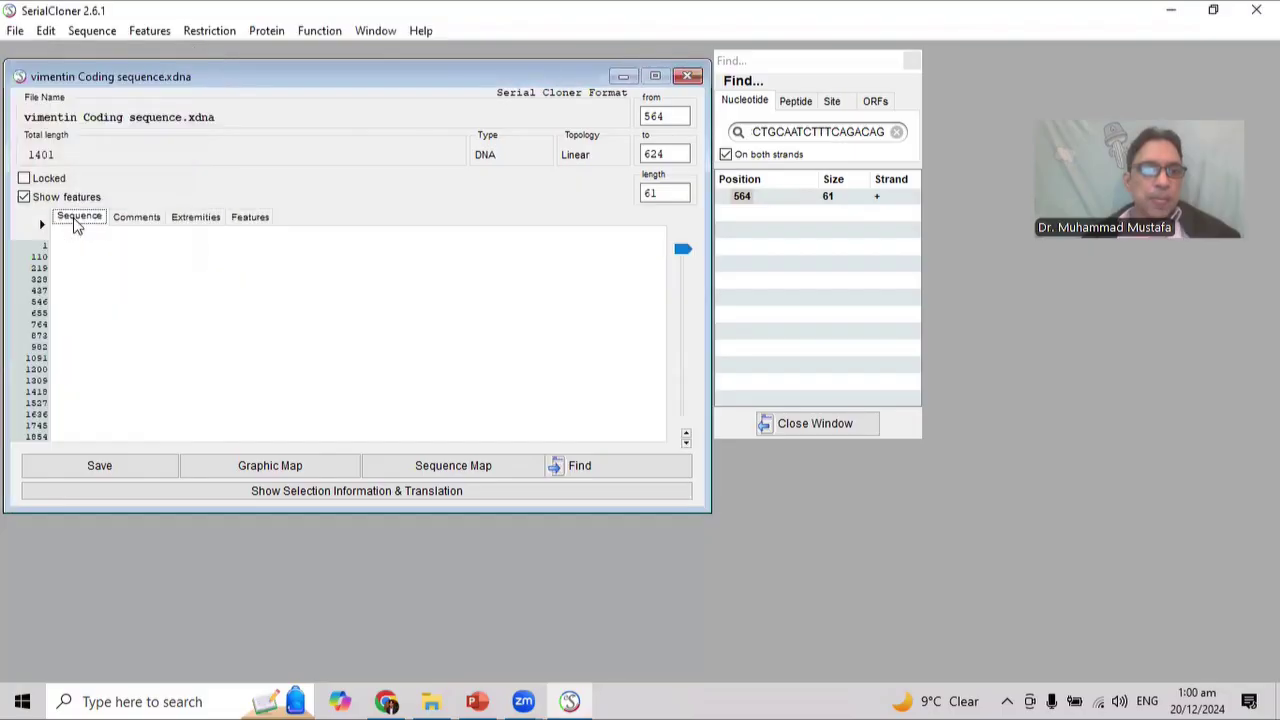
Copy the third exon, starting GATGTT, from the CCDS report in the browser and find and select its match in Serial Cloner.
click(386, 701)
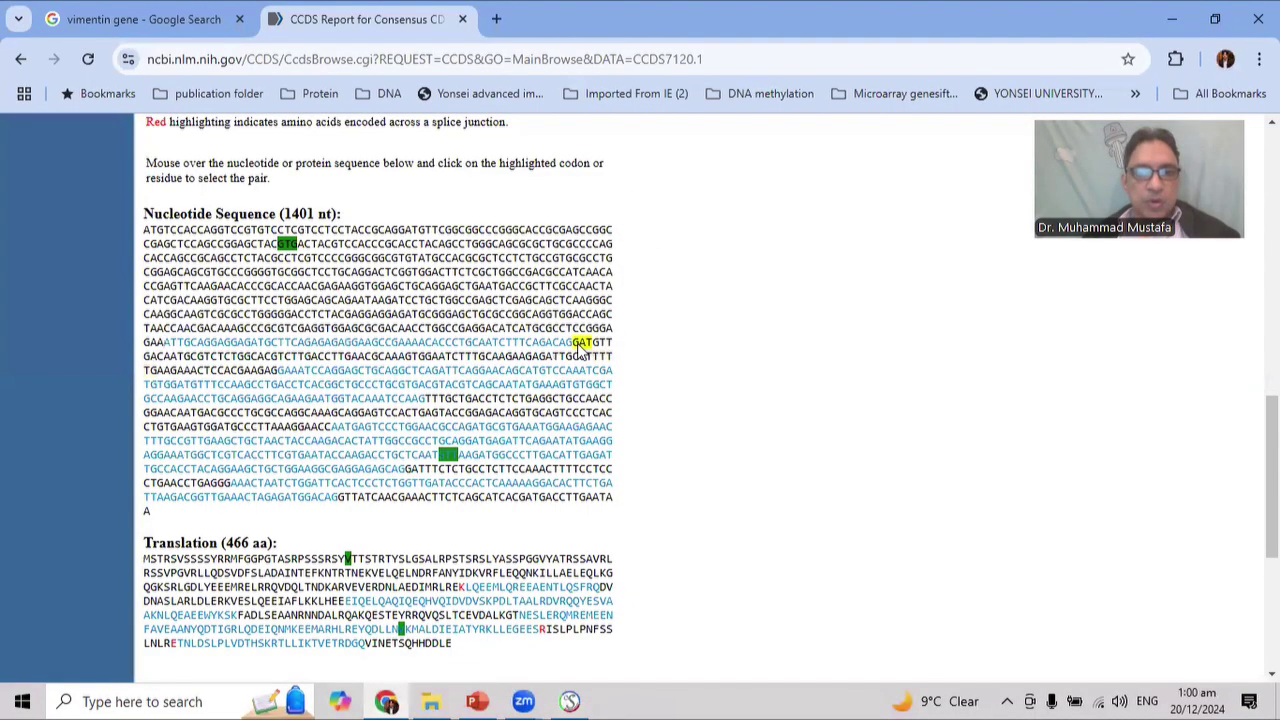
drag(575, 345, 278, 370)
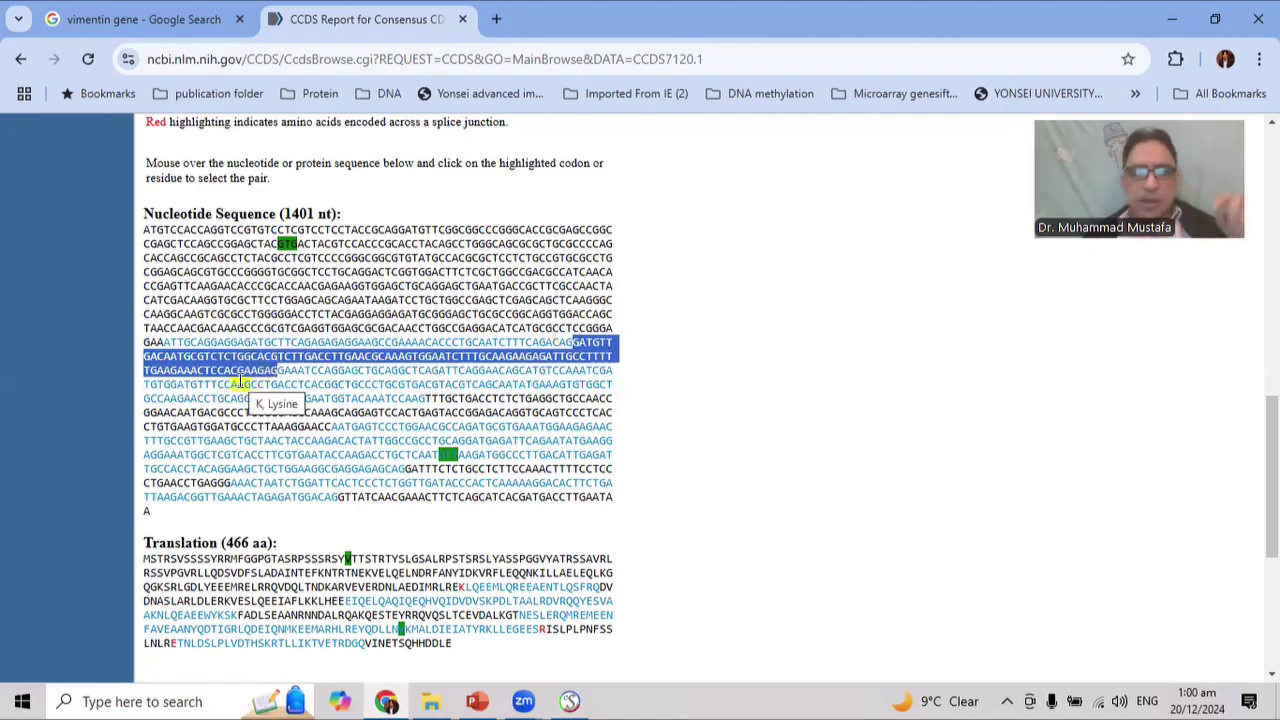
right_click(255, 371)
click(272, 398)
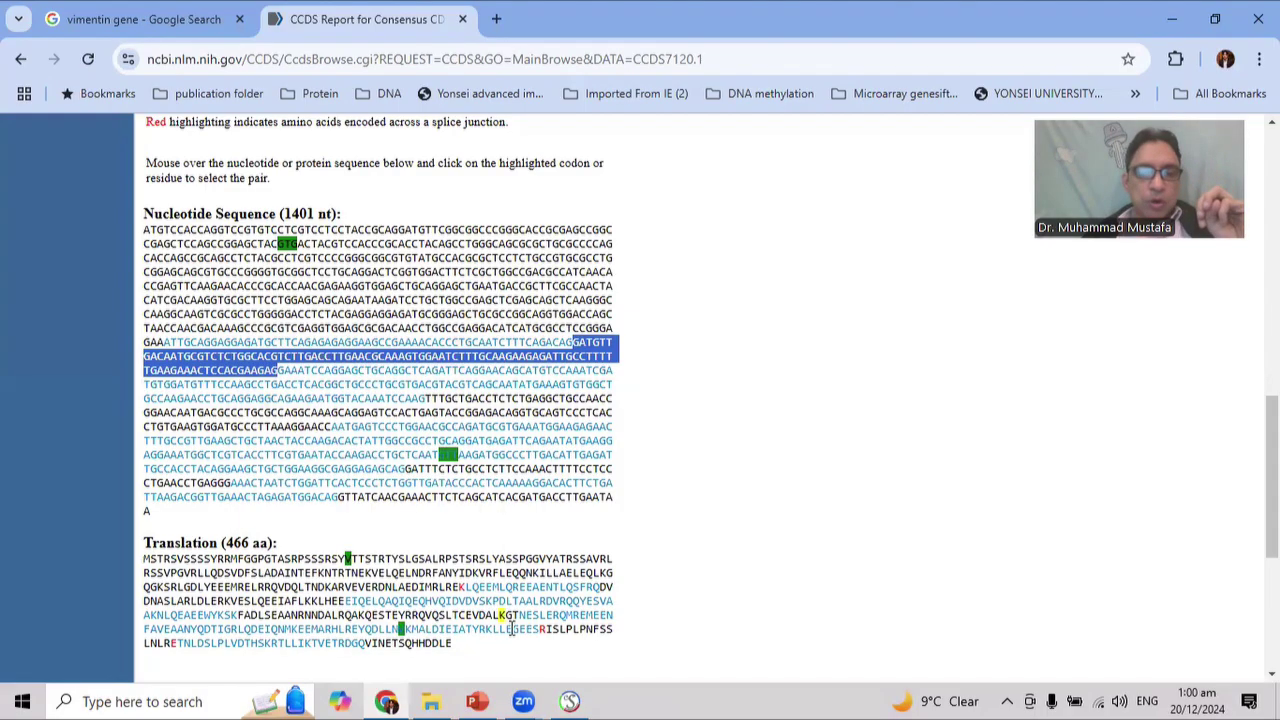
click(569, 701)
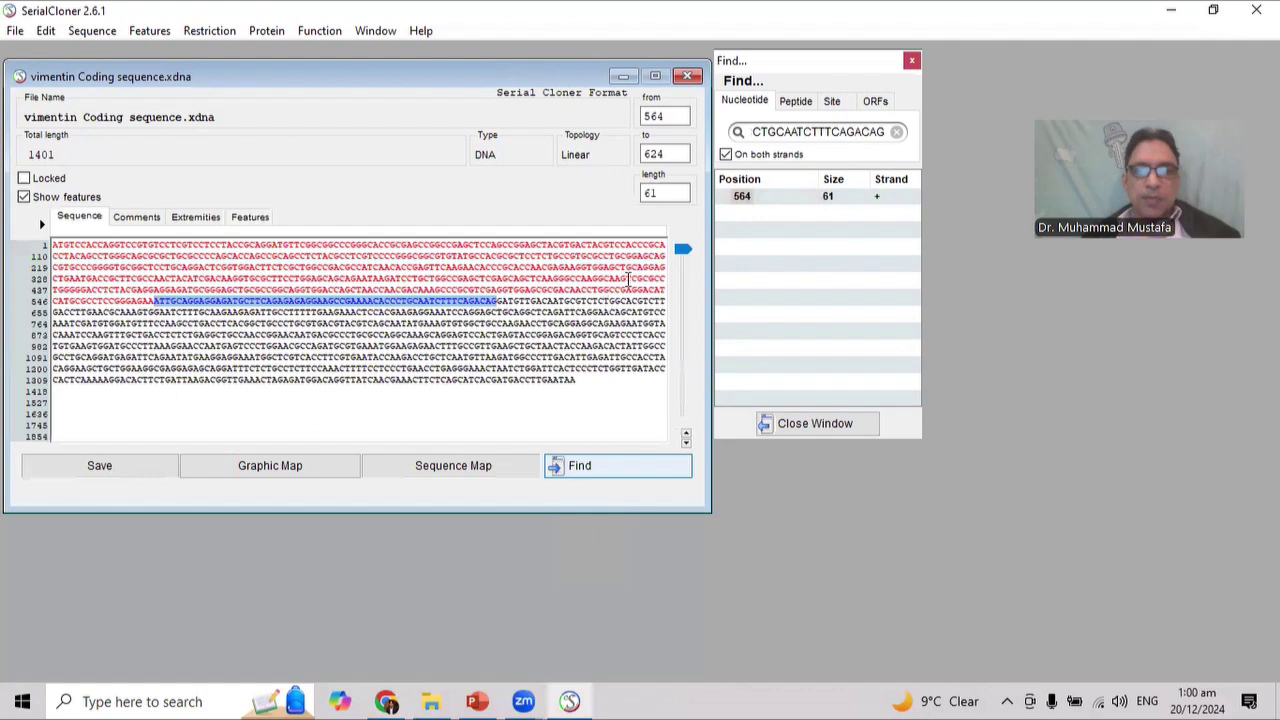
click(897, 132)
key(ctrl+v)
click(787, 196)
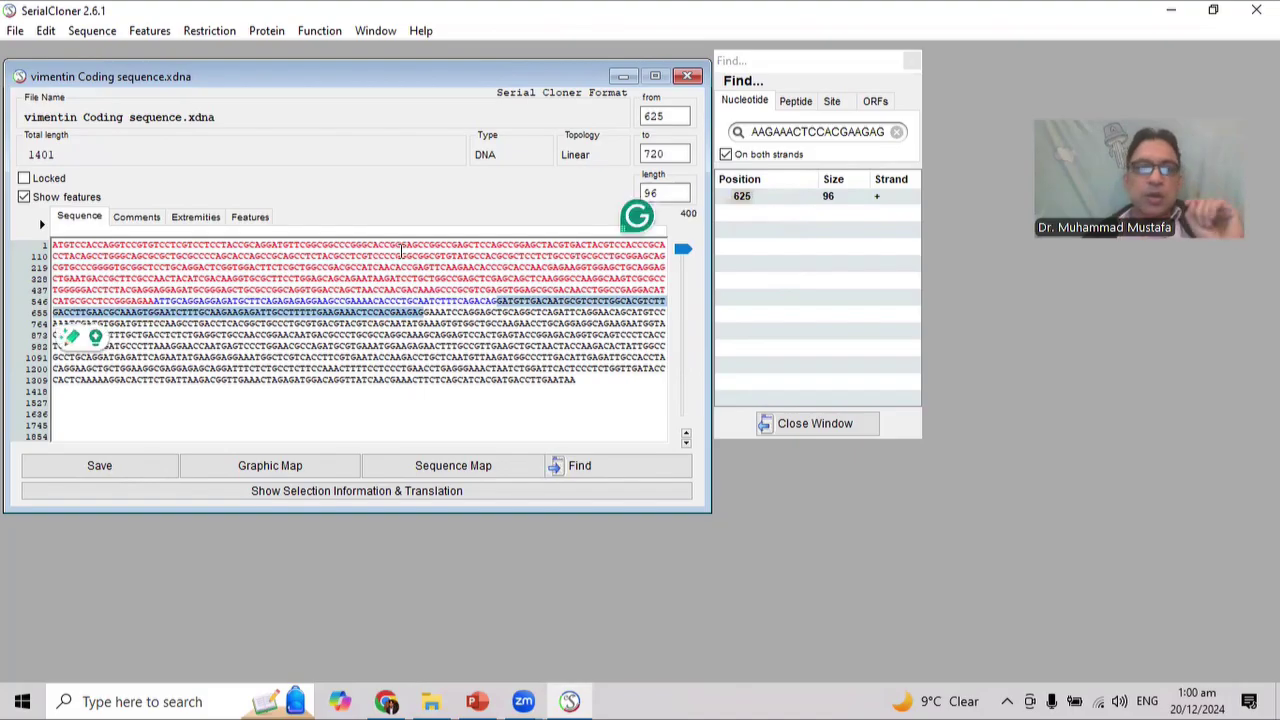
Add a feature named "Exon4" for the selected bases 625 to 720, colour it red, and return to the sequence.
click(262, 222)
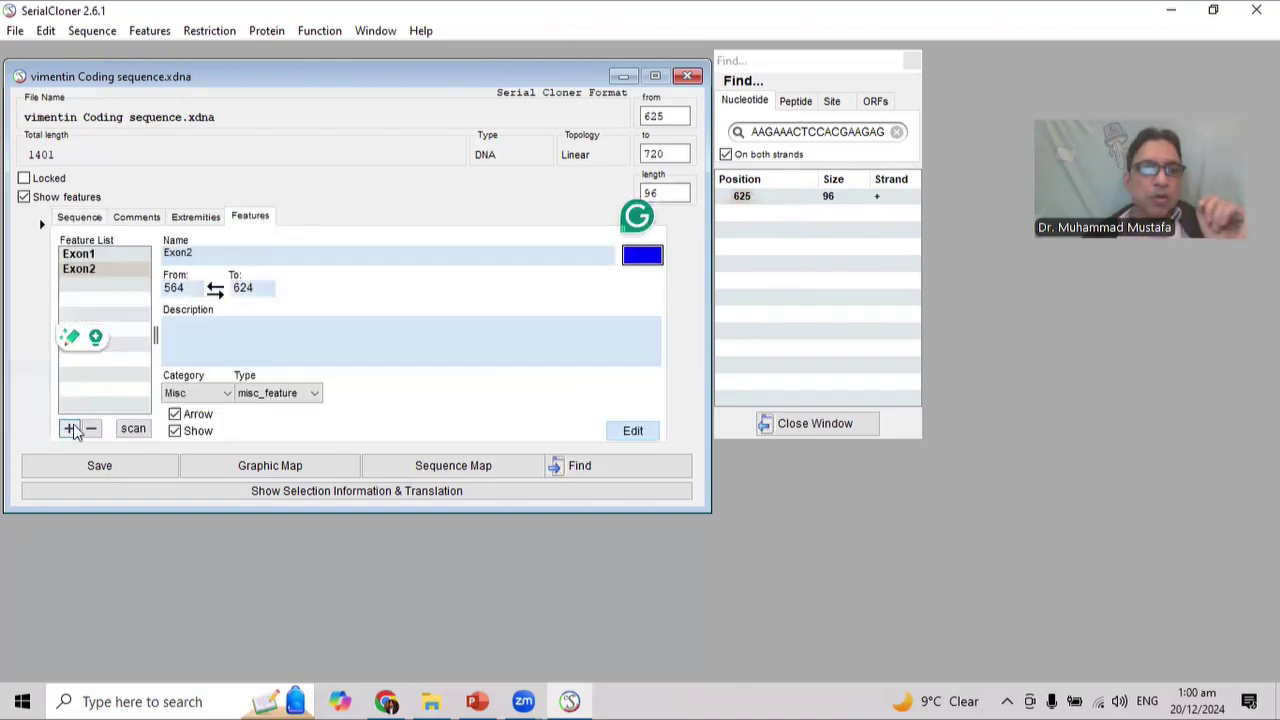
click(70, 430)
triple_click(238, 256)
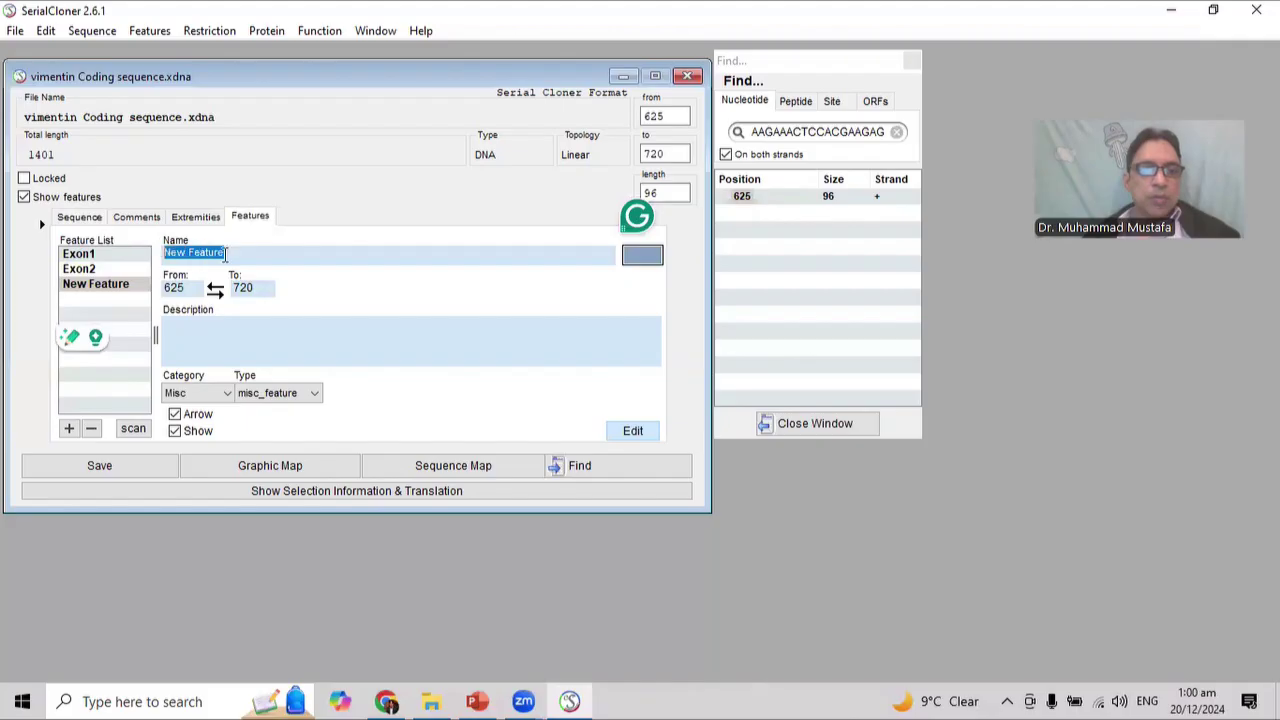
text(Exon4)
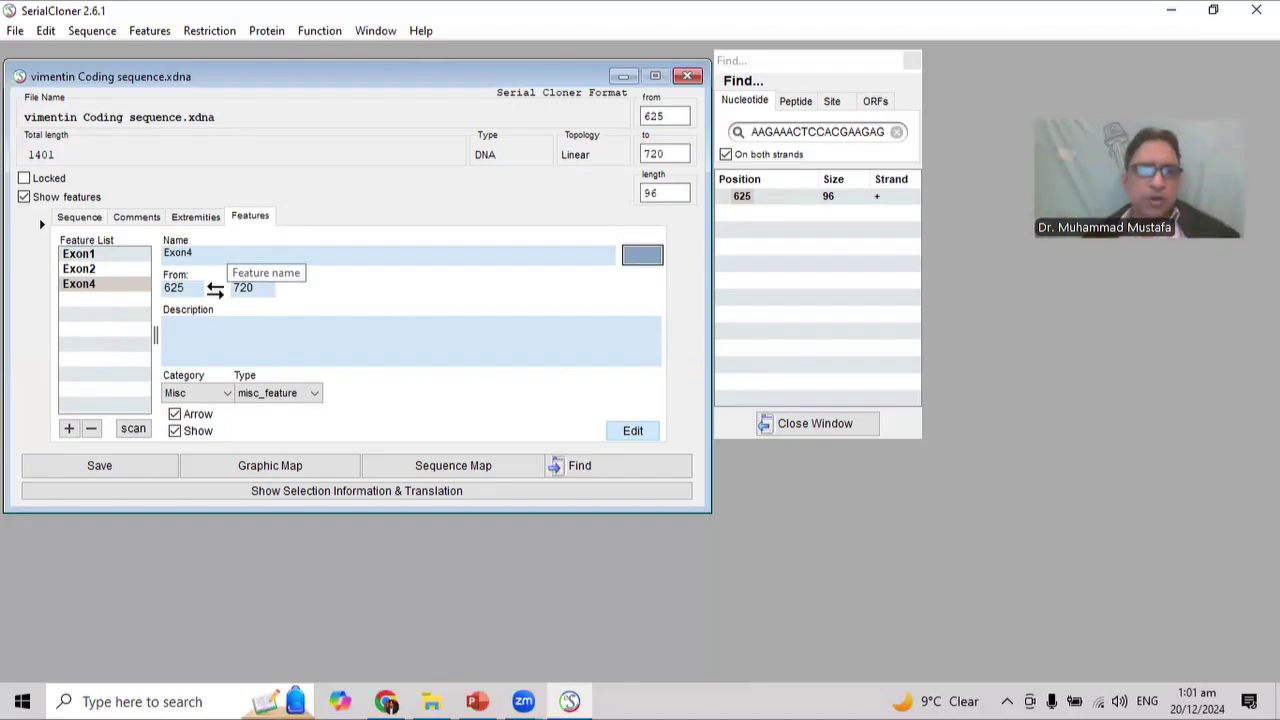
click(646, 257)
click(23, 118)
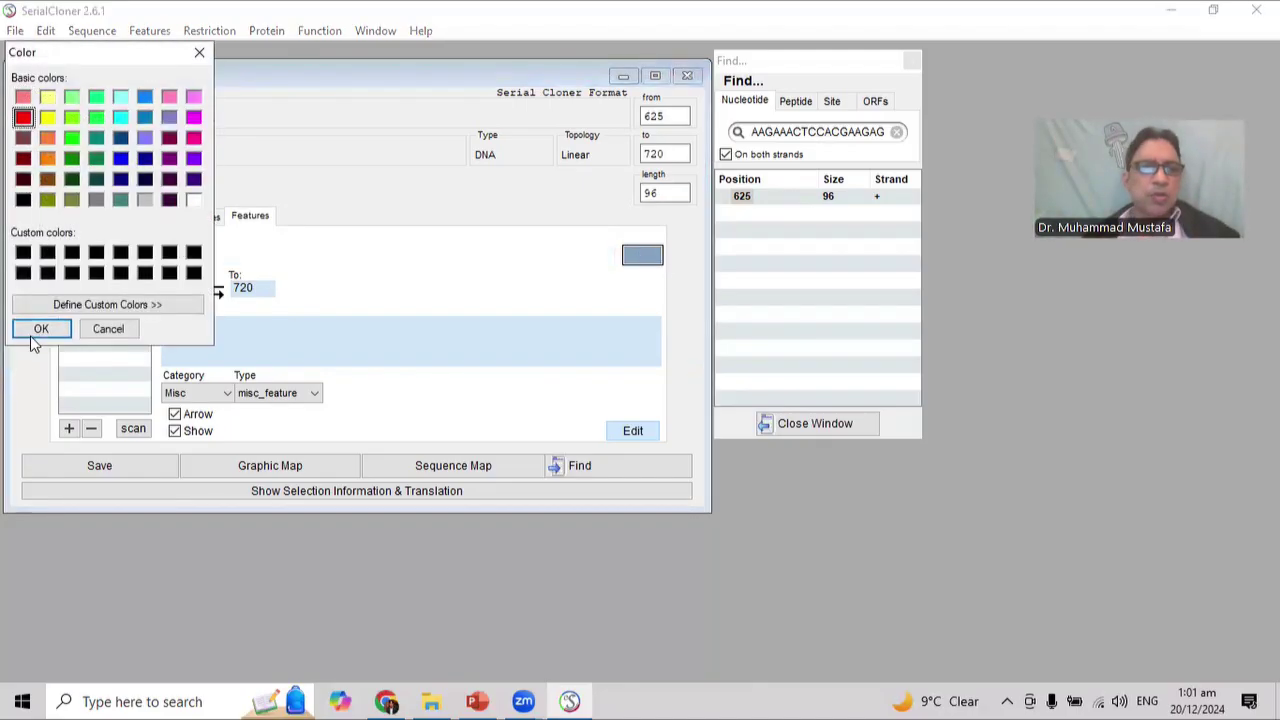
click(41, 329)
click(79, 218)
click(340, 357)
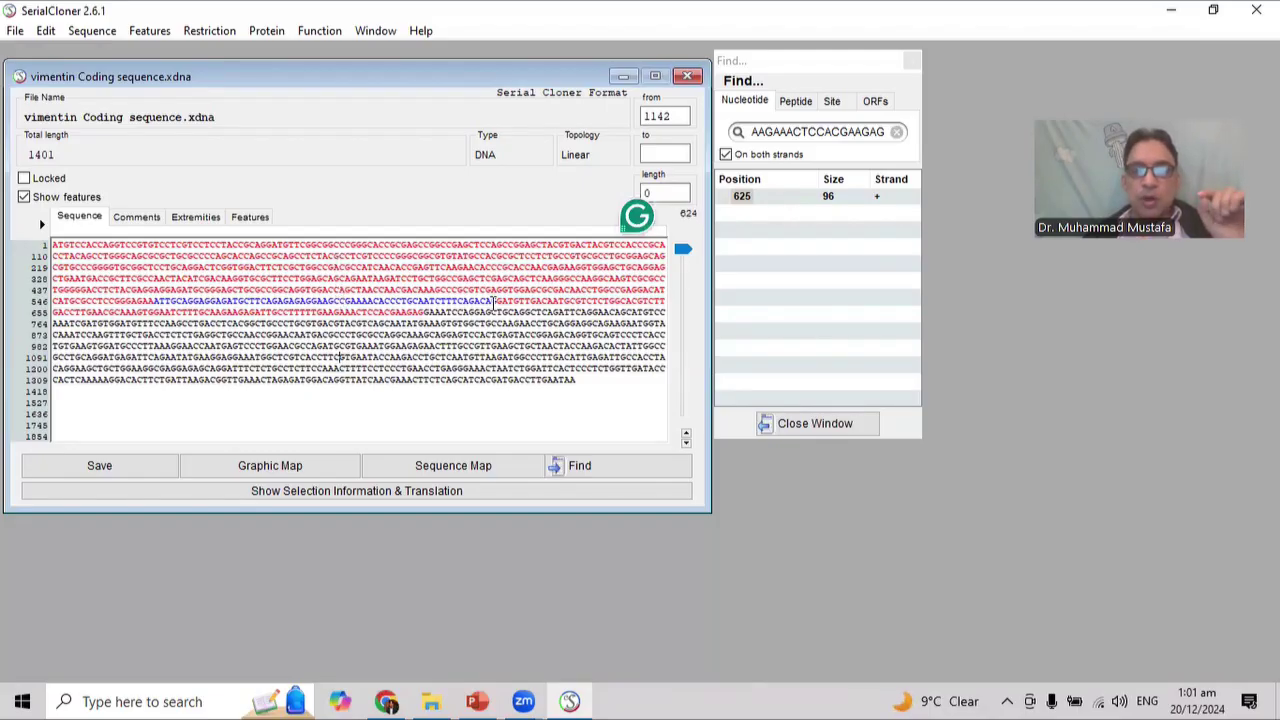
Copy the next blue exon, starting GAAATCCAGG, from the CCDS report in the browser and find and select its match in Serial Cloner.
click(386, 701)
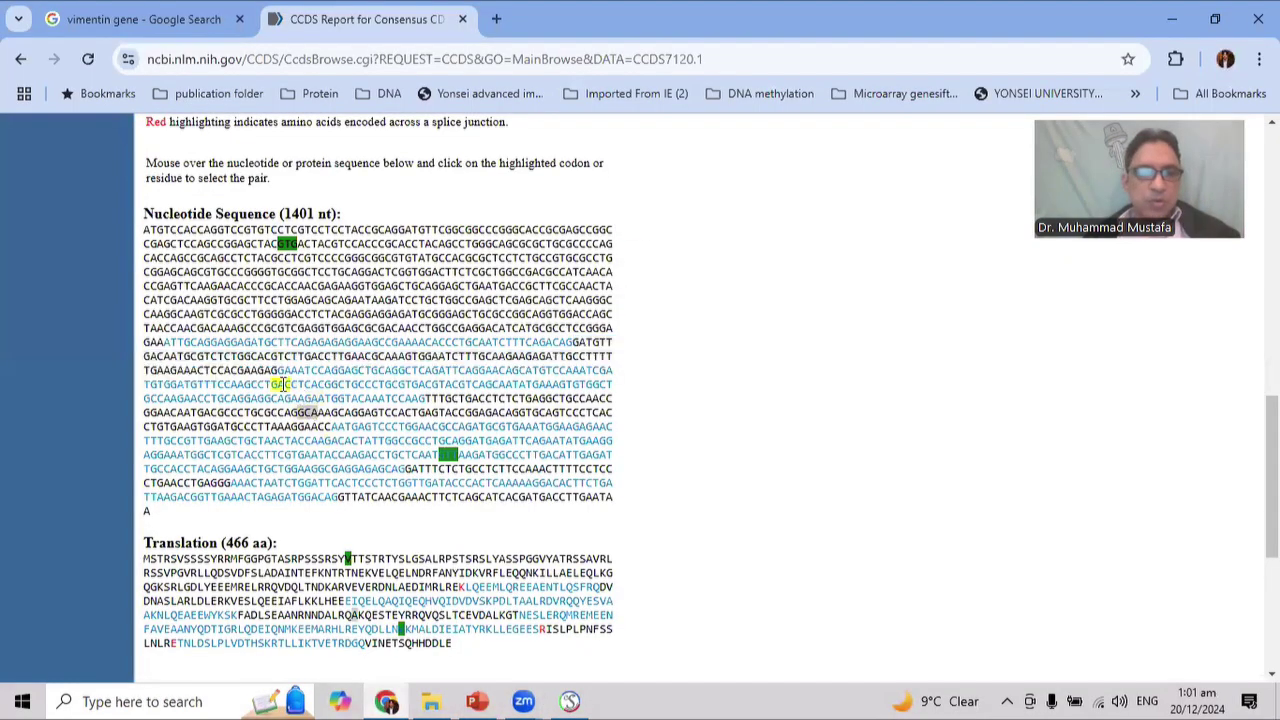
drag(282, 371, 407, 398)
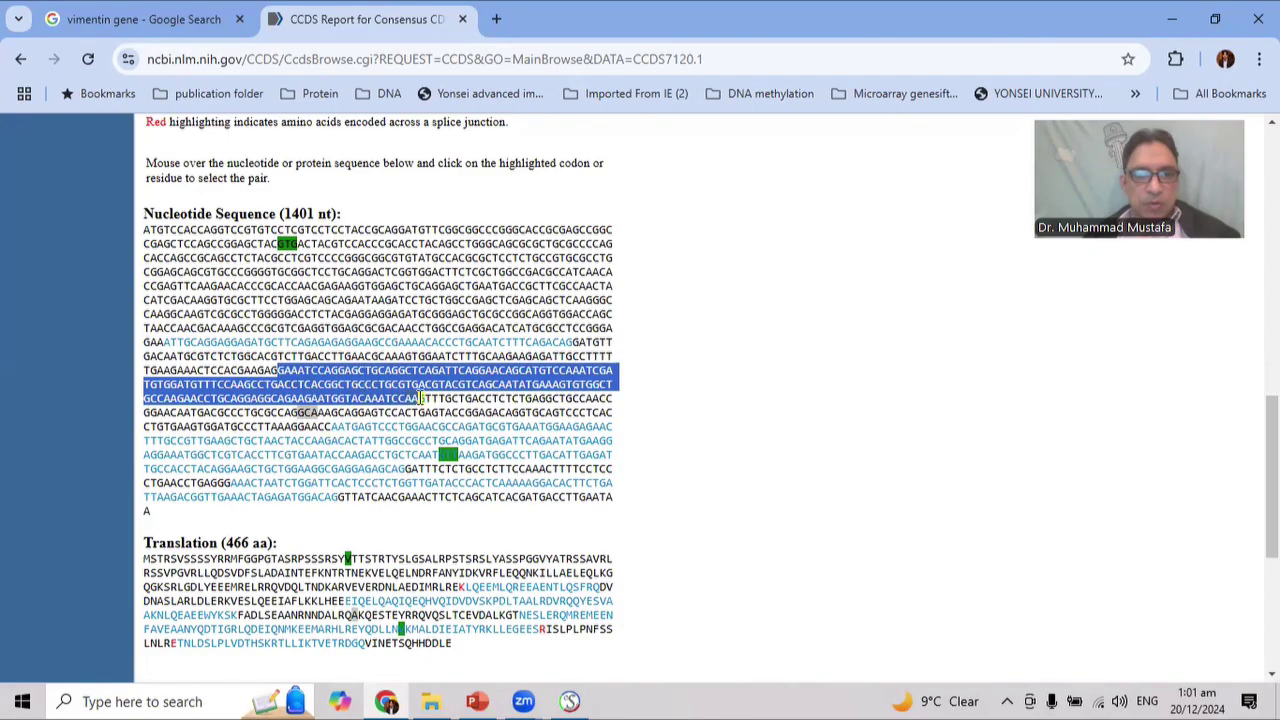
right_click(405, 400)
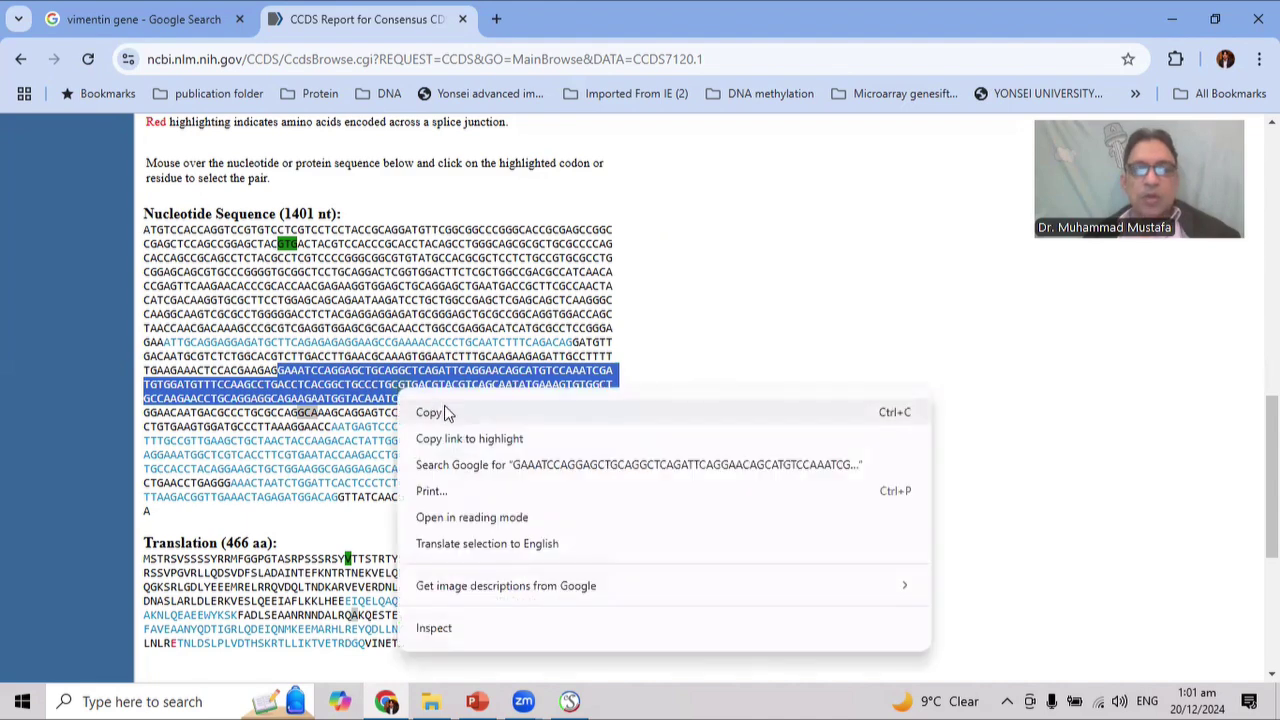
click(452, 411)
click(569, 701)
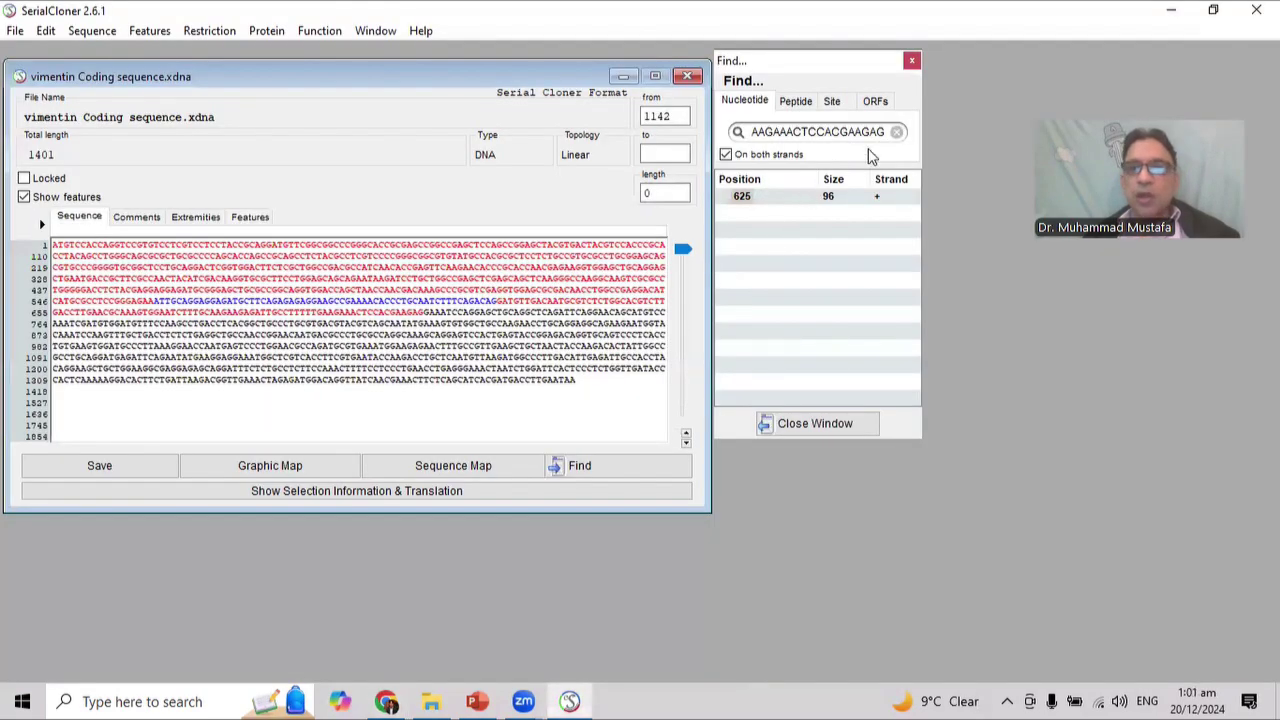
click(896, 132)
key(ctrl+v)
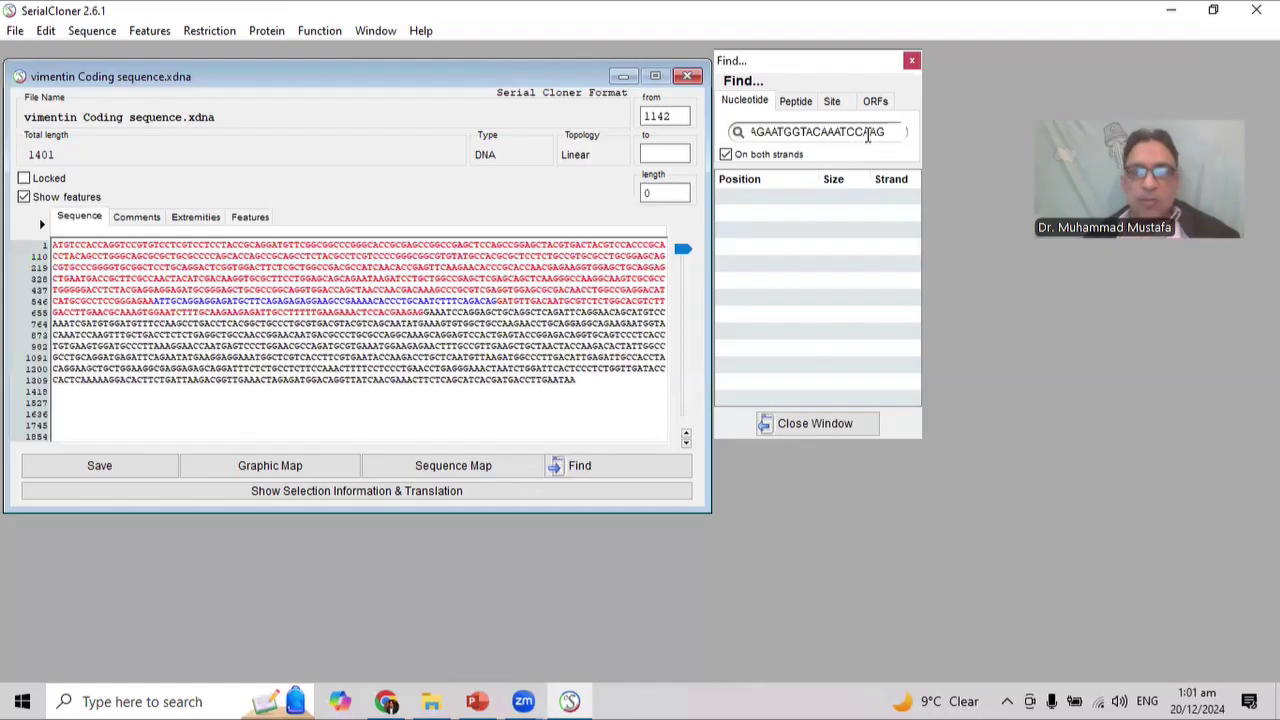
click(788, 206)
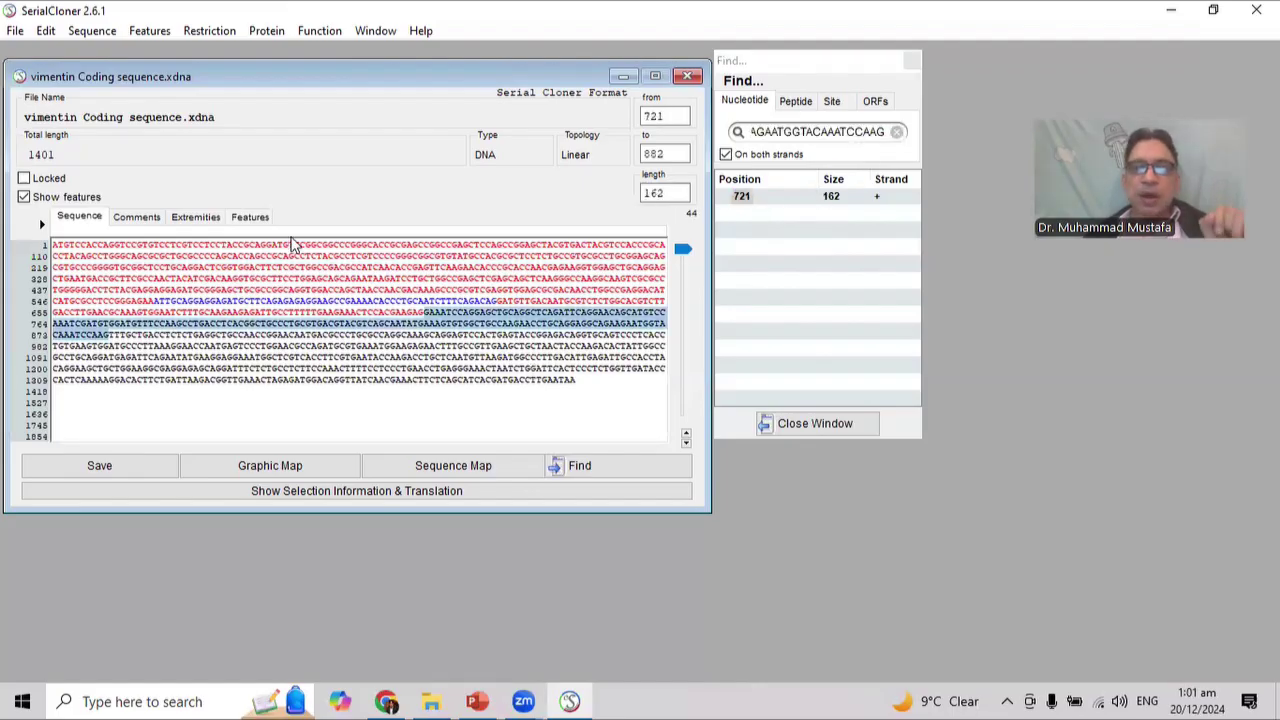
Add a feature named "Exon4" for the selected bases 721 to 882, colour it blue, and return to the sequence.
click(252, 216)
click(69, 428)
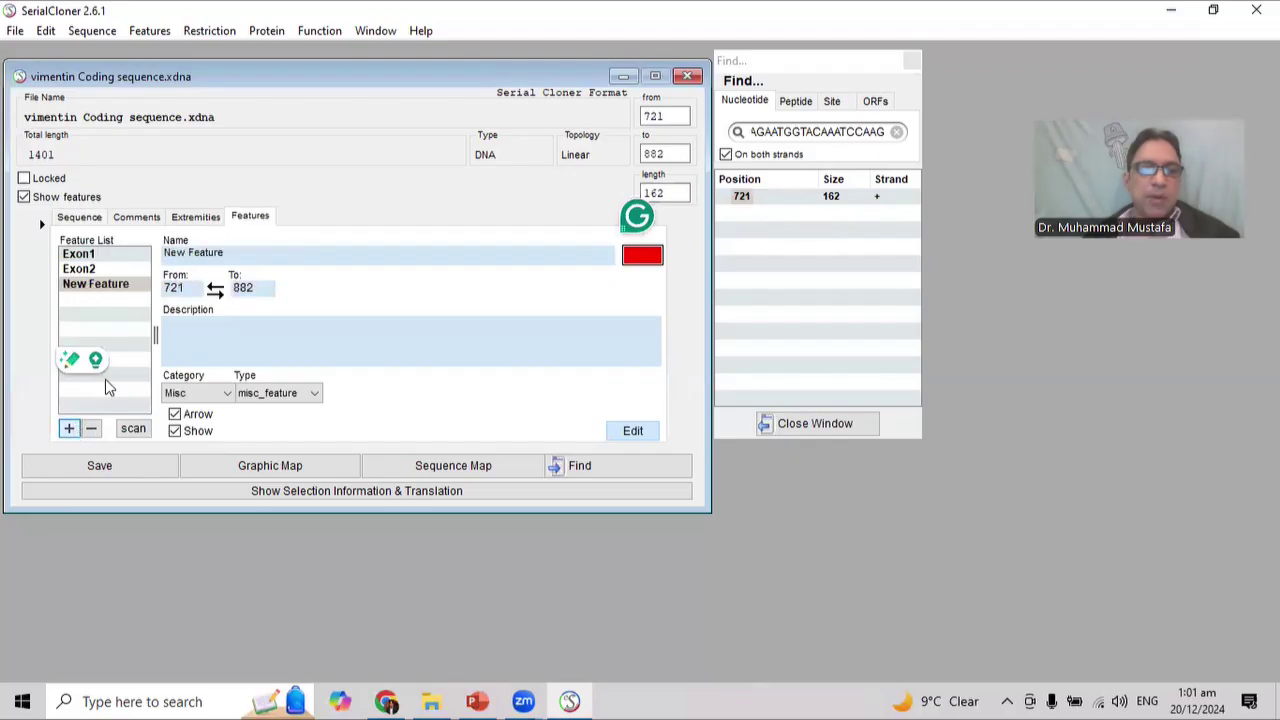
drag(232, 252, 148, 247)
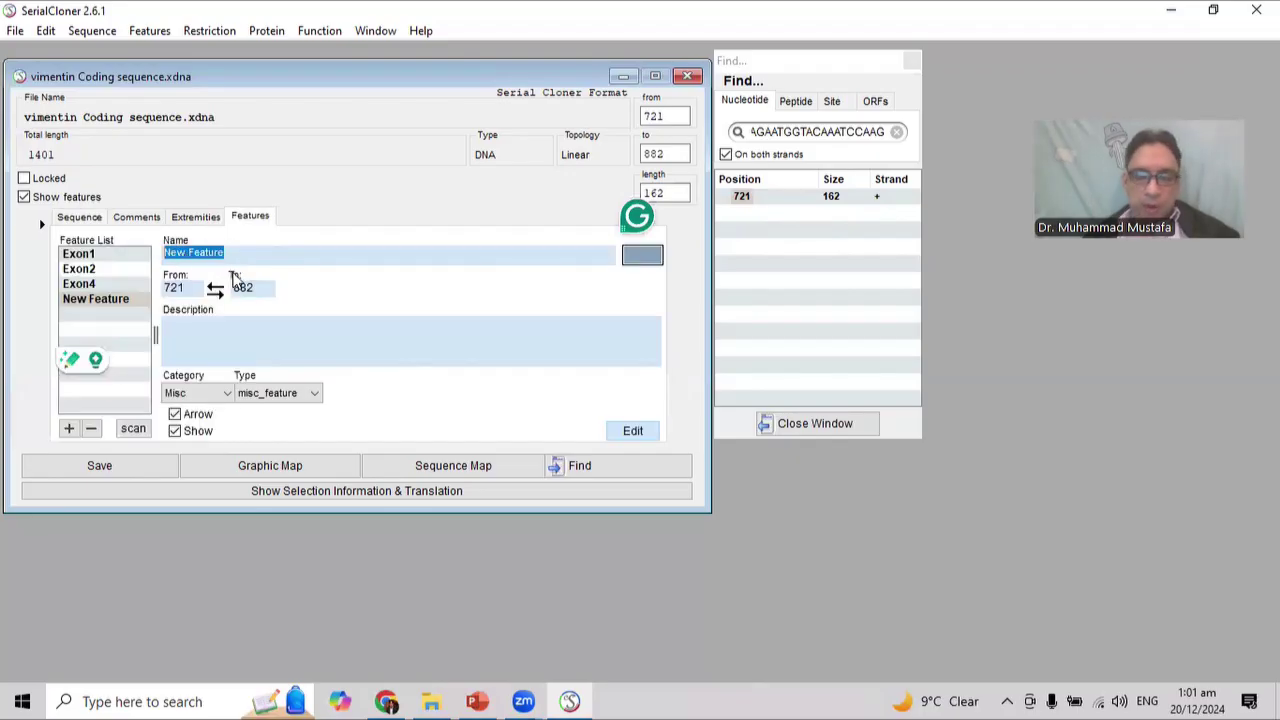
text(Exon4)
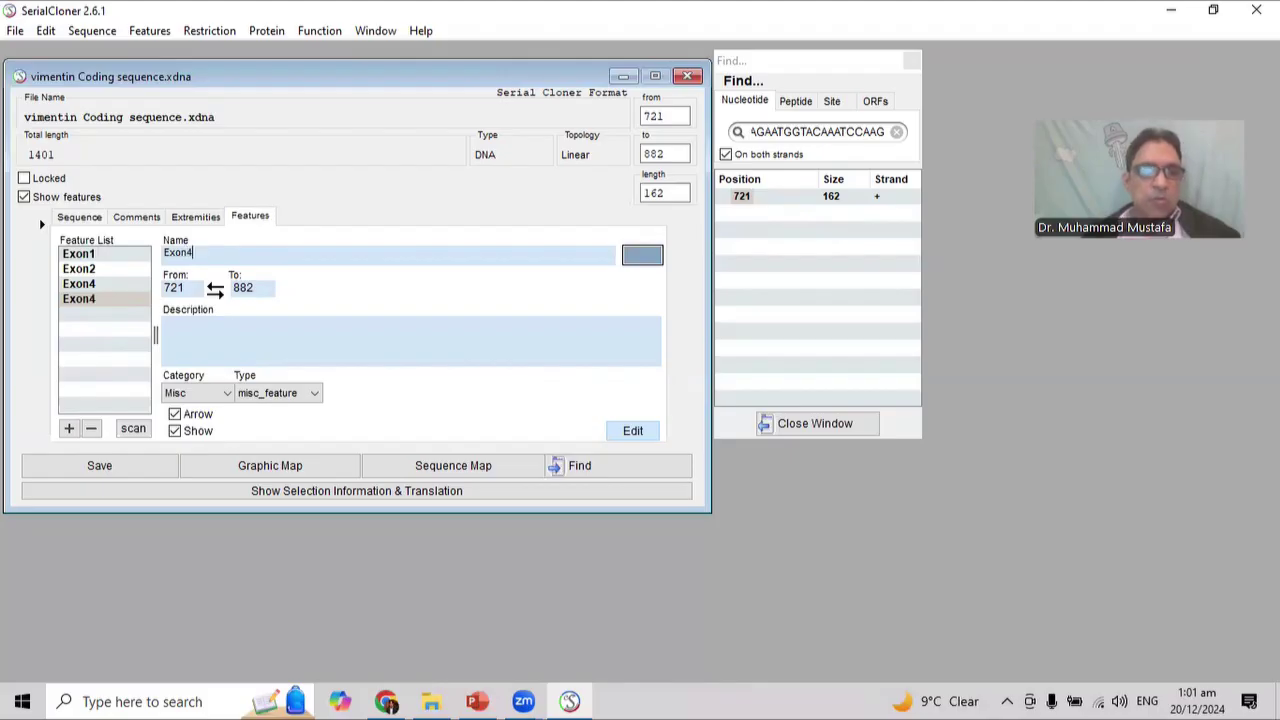
click(642, 255)
click(120, 158)
click(41, 328)
click(79, 216)
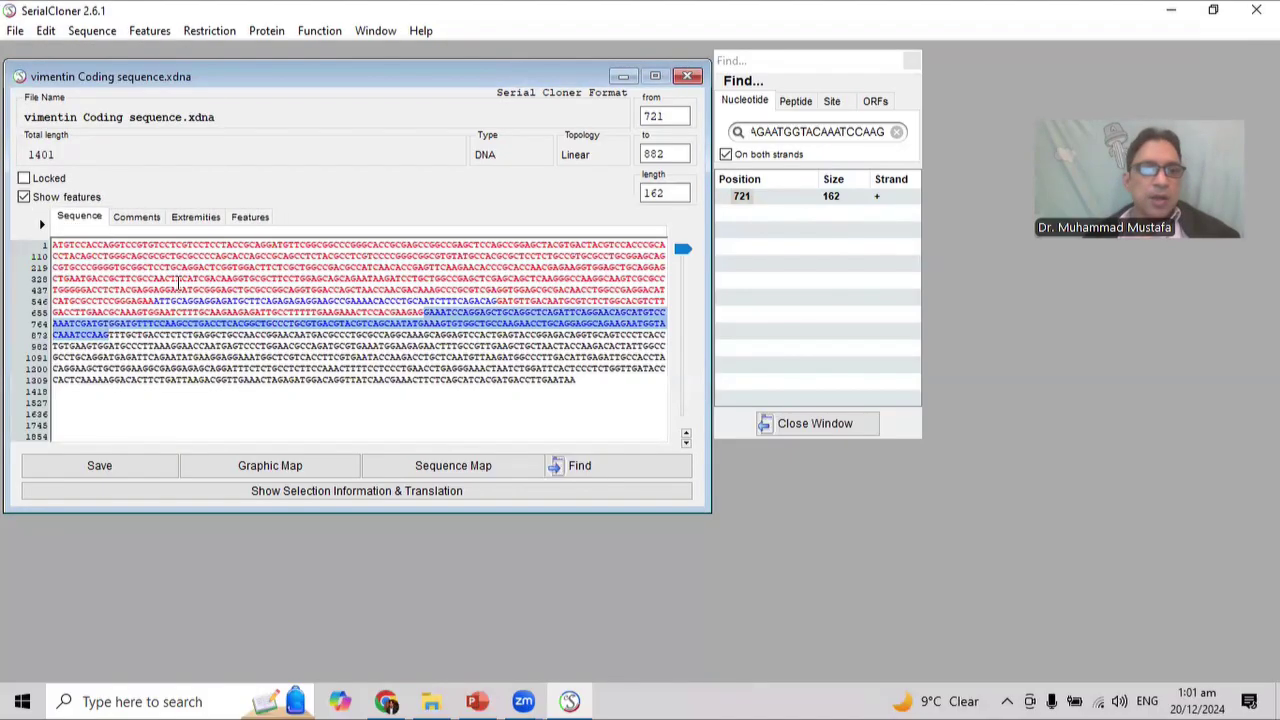
Select bases 523 to 545 near the end of Exon1 as a forward primer candidate and copy them.
click(307, 325)
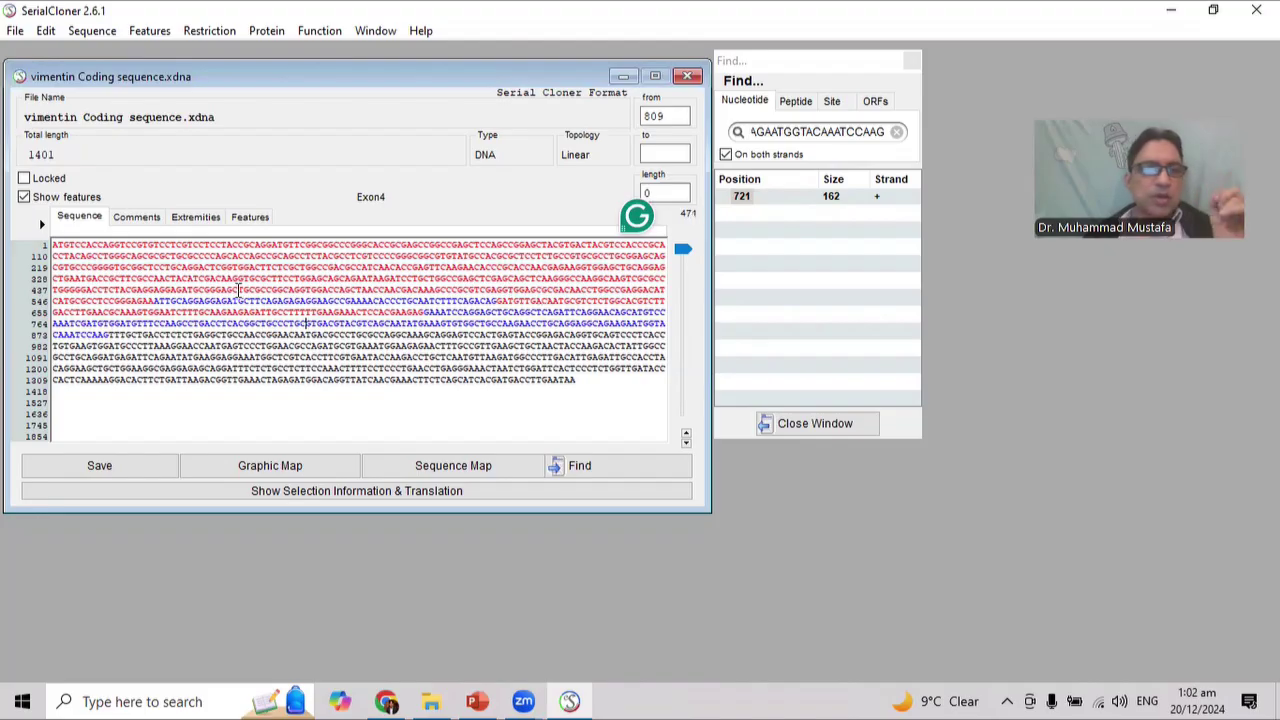
drag(100, 290, 203, 289)
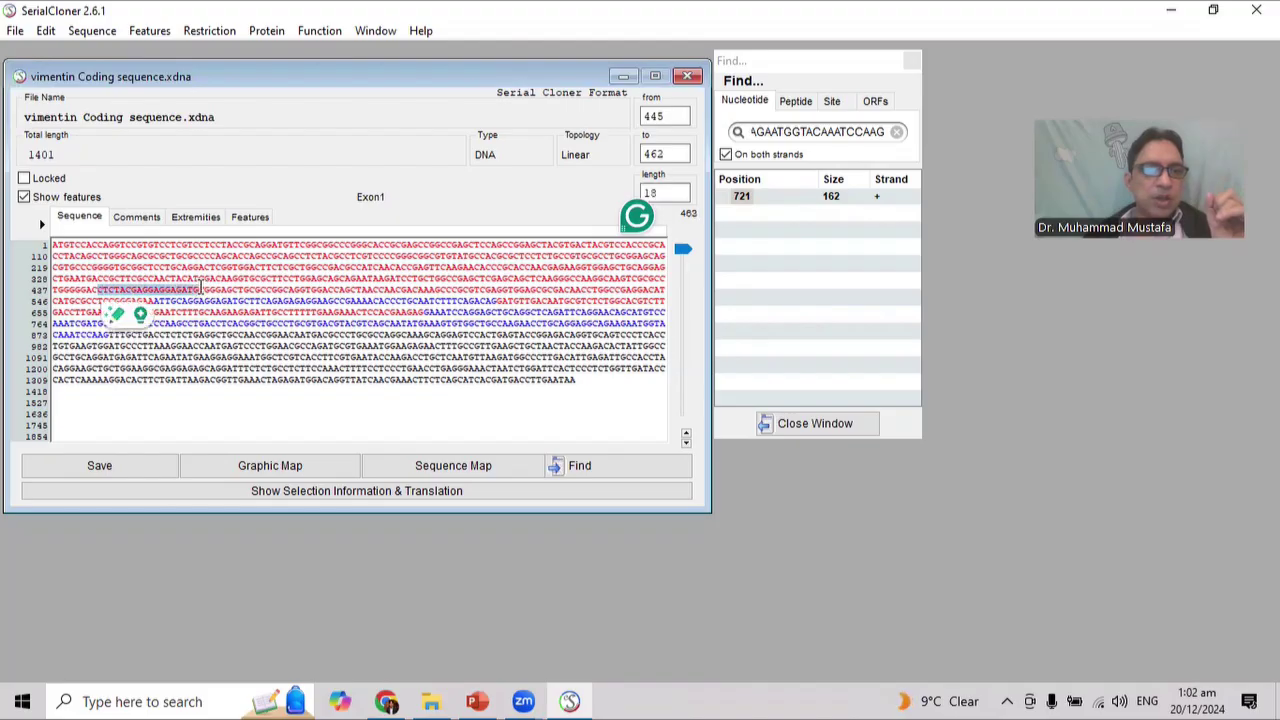
click(98, 281)
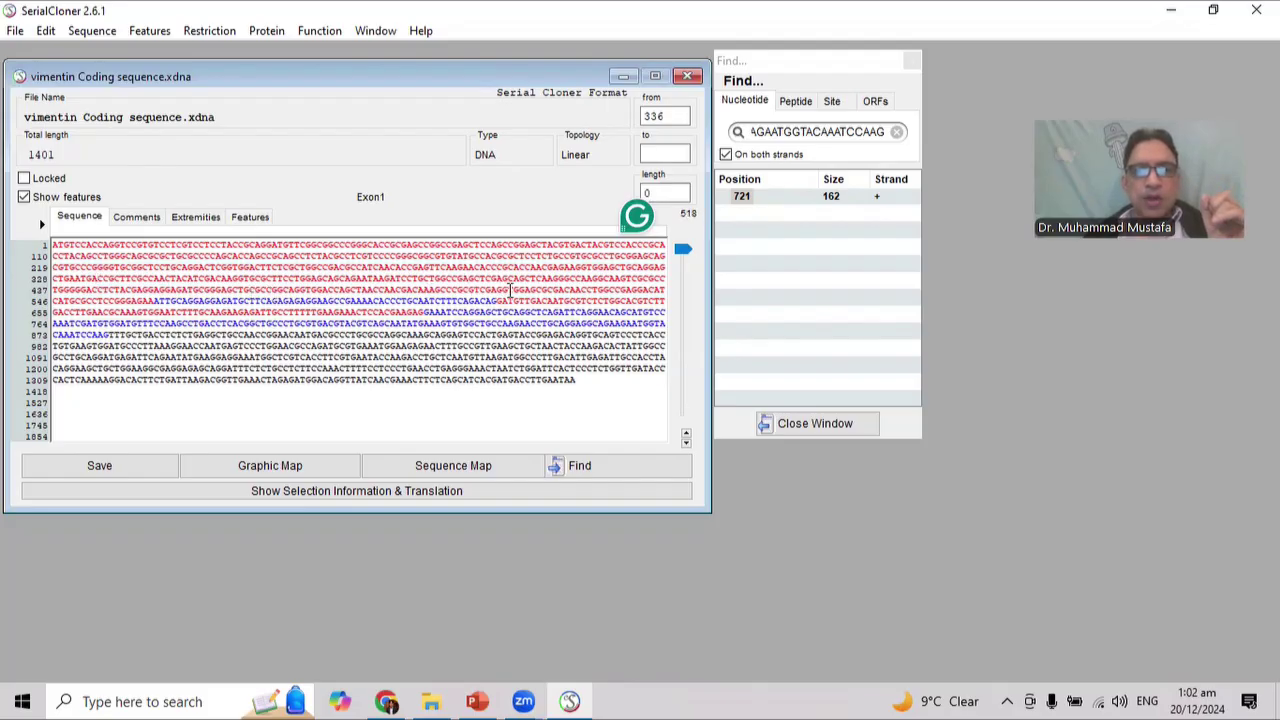
drag(538, 289, 667, 289)
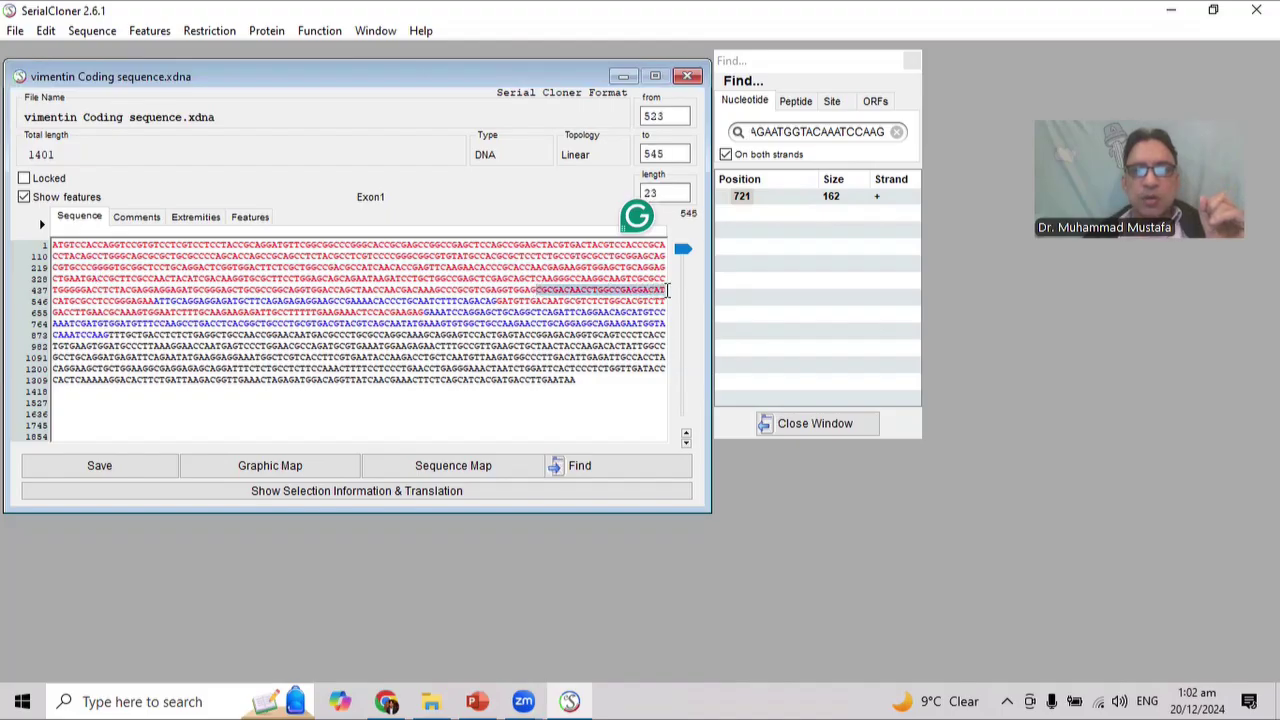
right_click(617, 288)
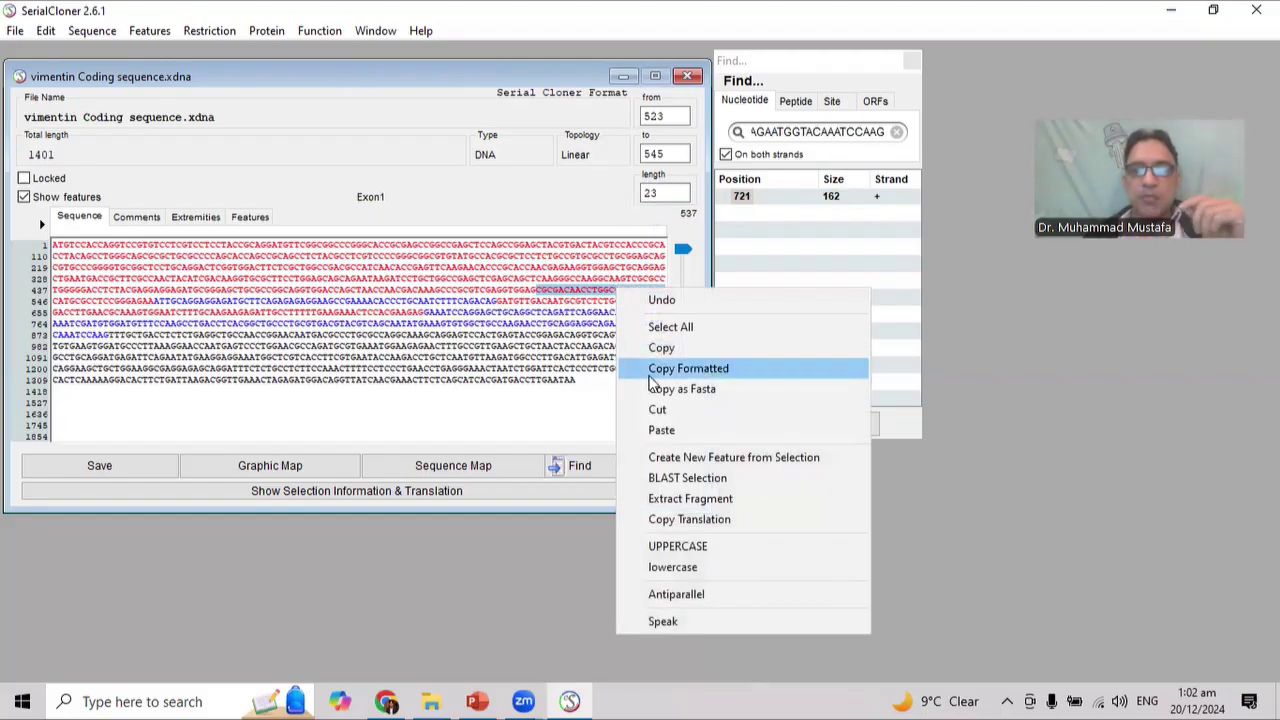
click(671, 348)
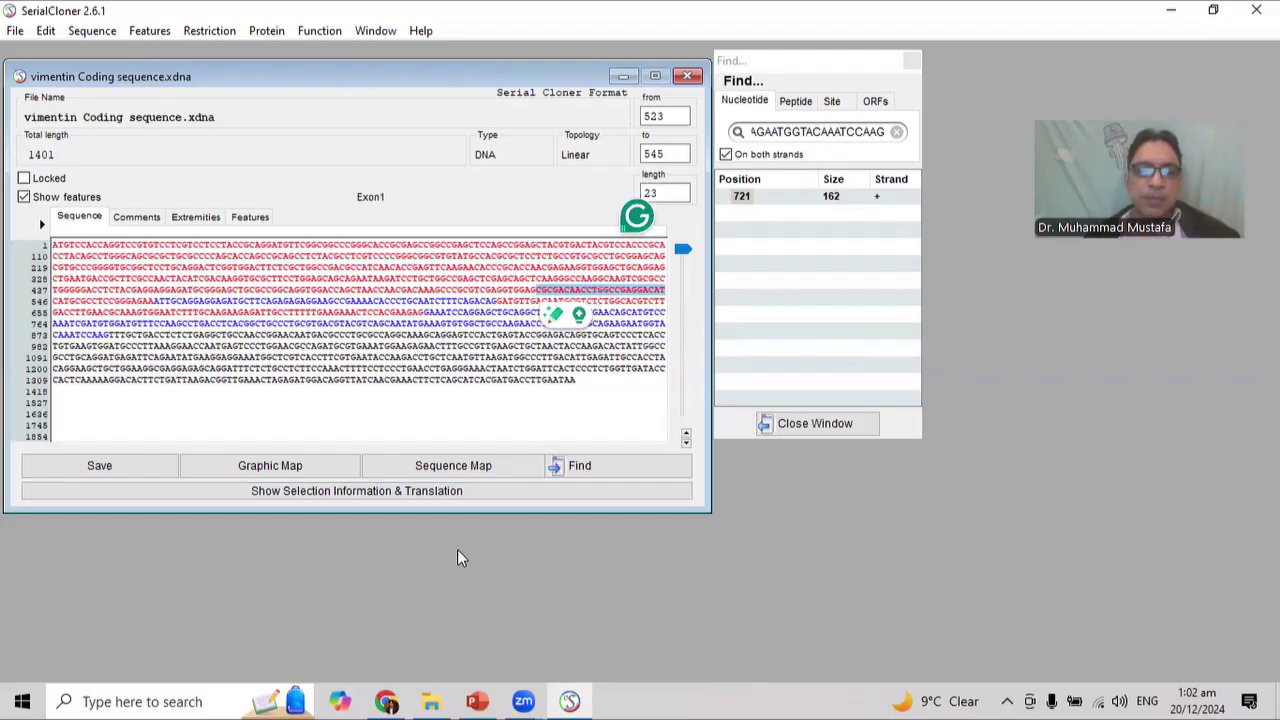
In a new Chrome tab, search for "kuns oligonucleotide calculator" and open Kun's Oligonucleotide Tm calculator.
click(386, 701)
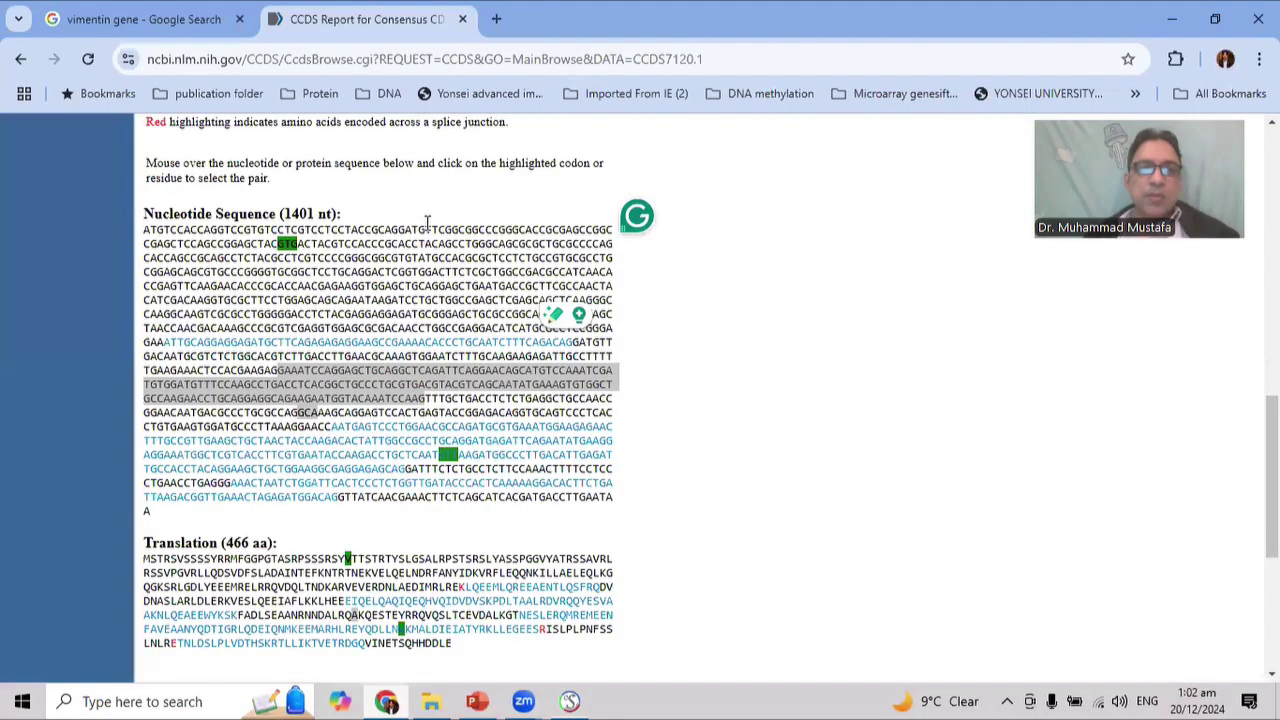
click(496, 19)
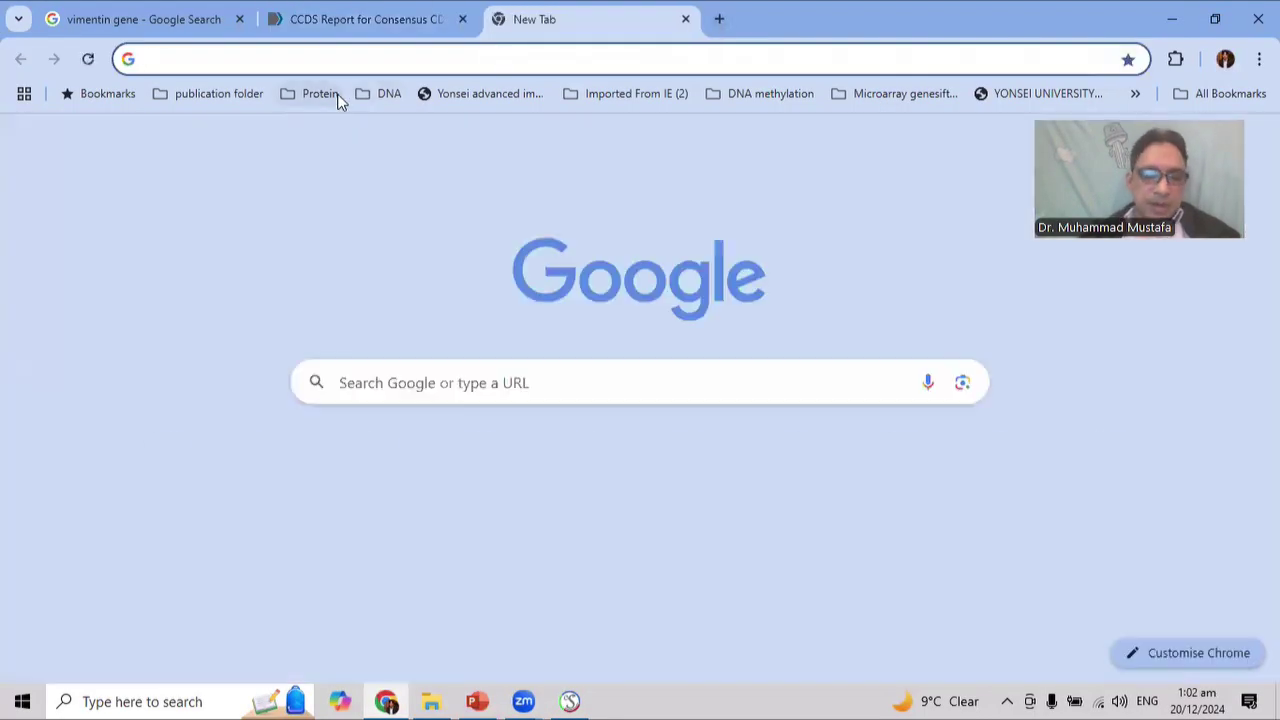
text(kuns)
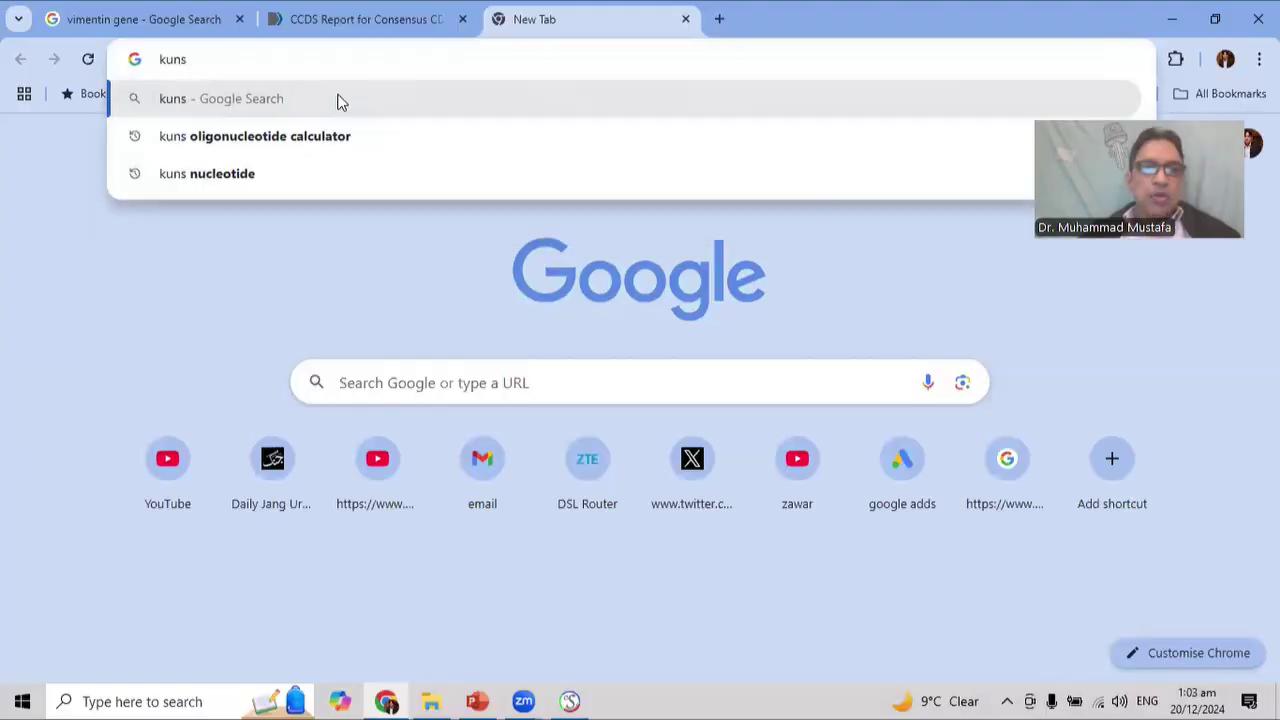
click(318, 136)
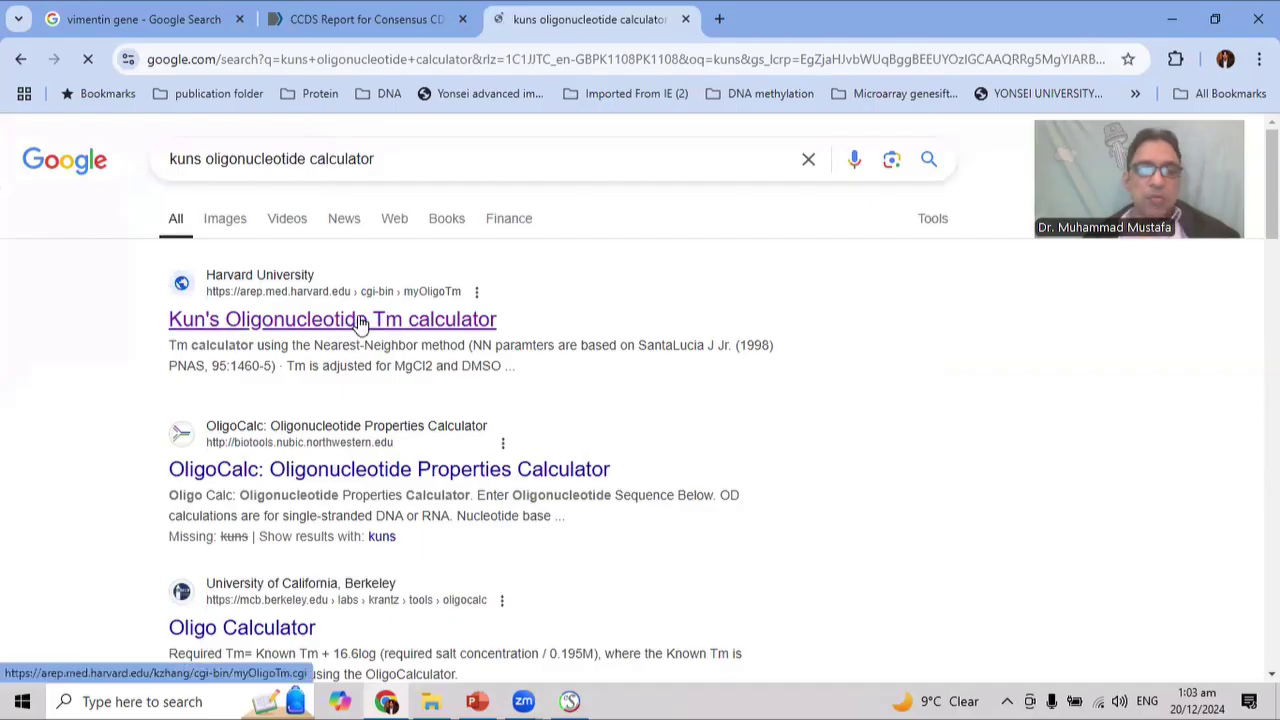
click(402, 321)
Calculate the melting temperature of the copied candidate CGCGACAACCTGGCCGAGGACAT.
click(330, 218)
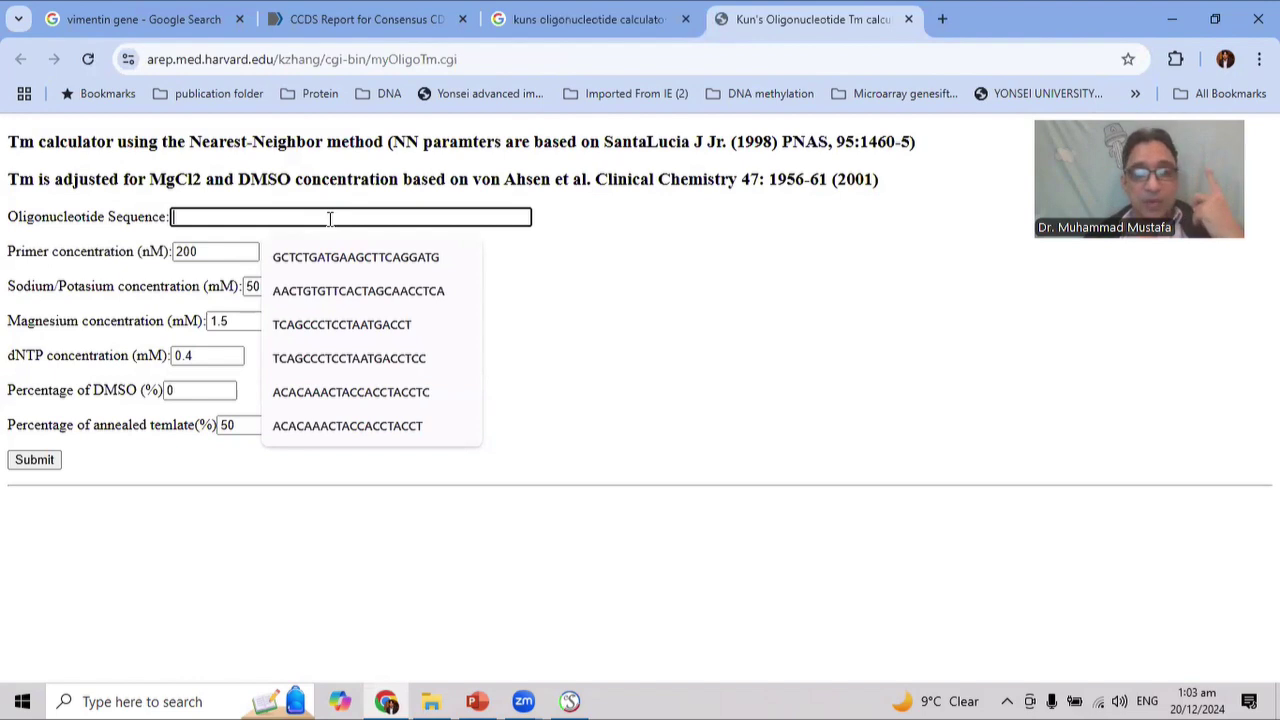
key(ctrl+v)
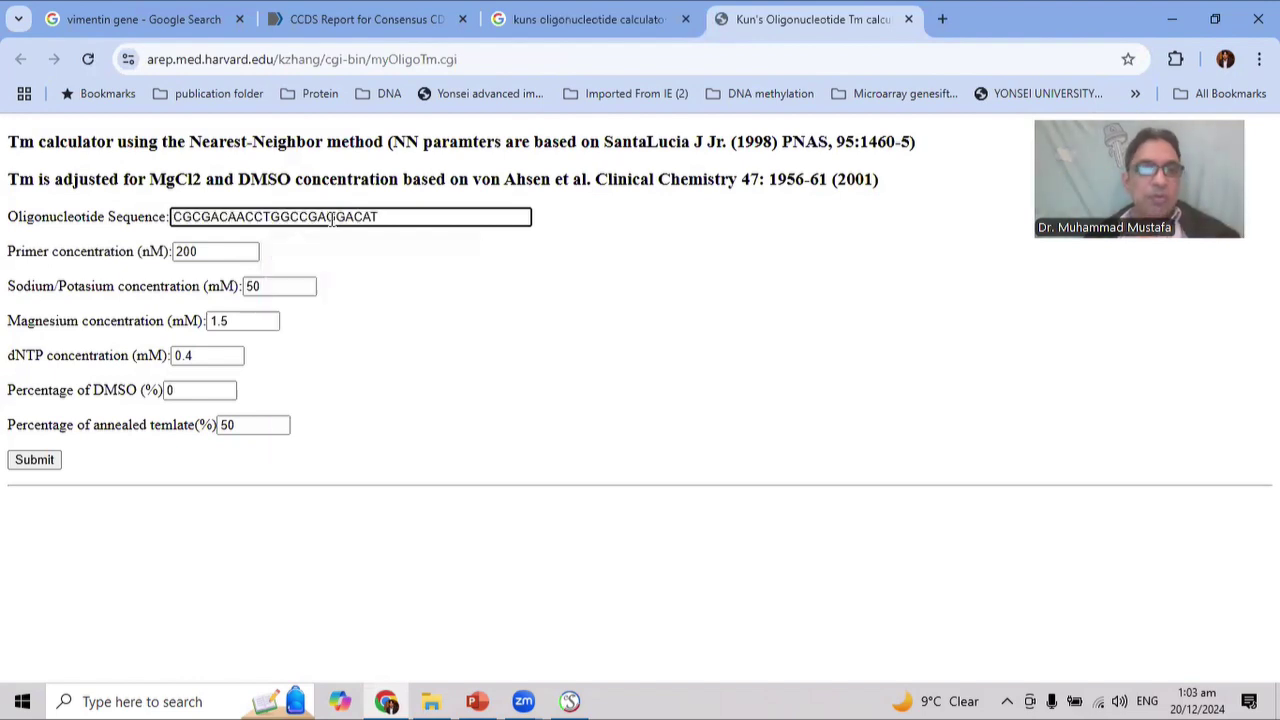
click(40, 462)
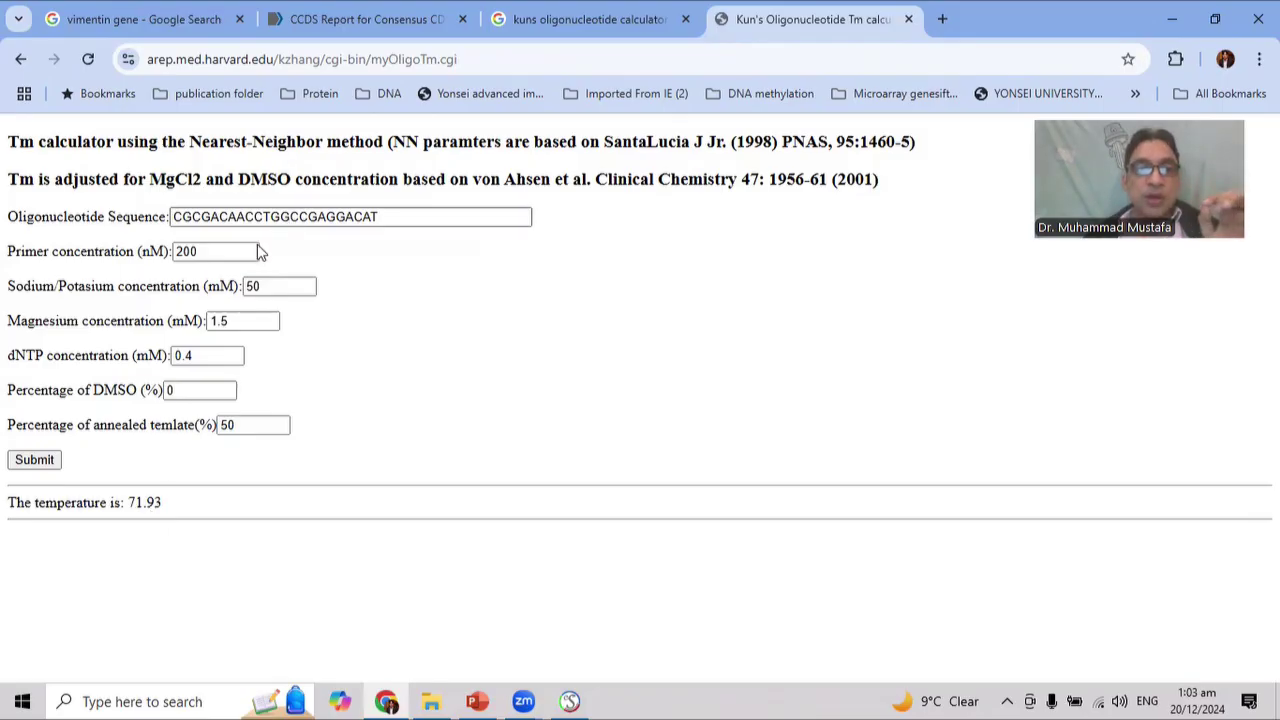
Shorten the candidate's 5' end to GACAACCTGGCCGAGGACAT and further to ACAACCTGGCCGAGGACAT, recalculating the melting temperature each time.
click(197, 218)
key(BackSpace)
key(BackSpace)
key(BackSpace)
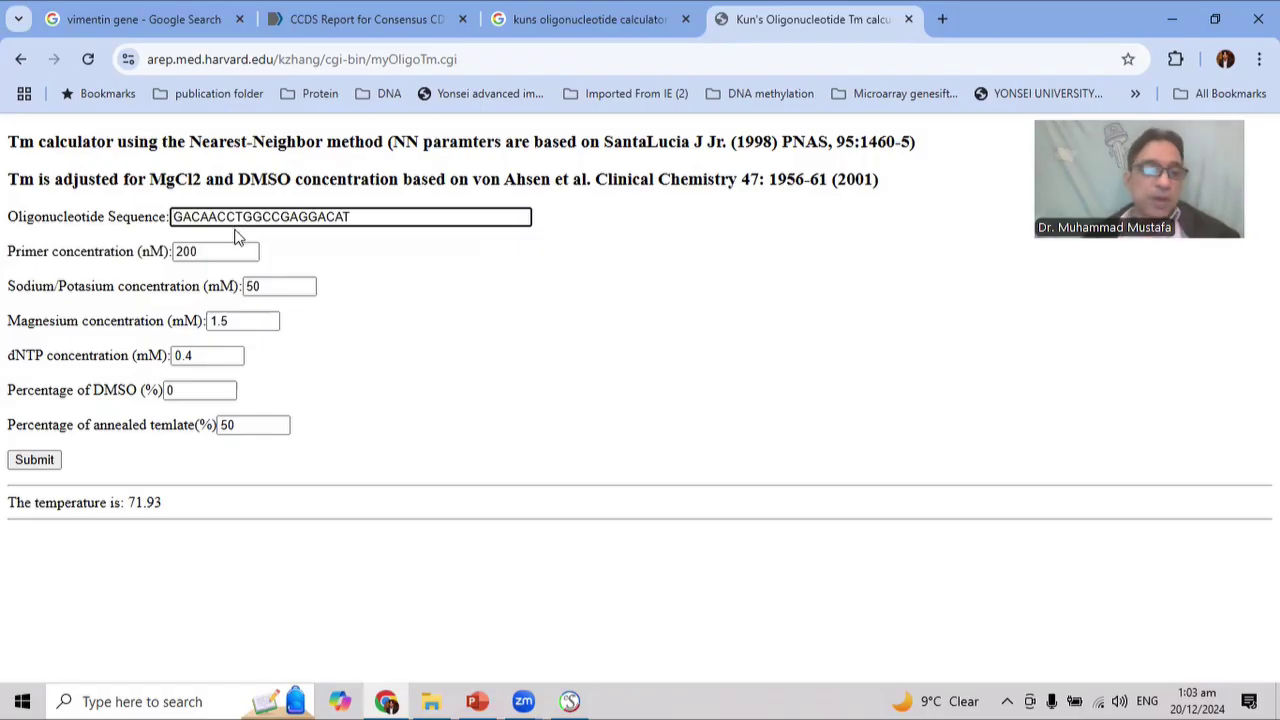
click(34, 460)
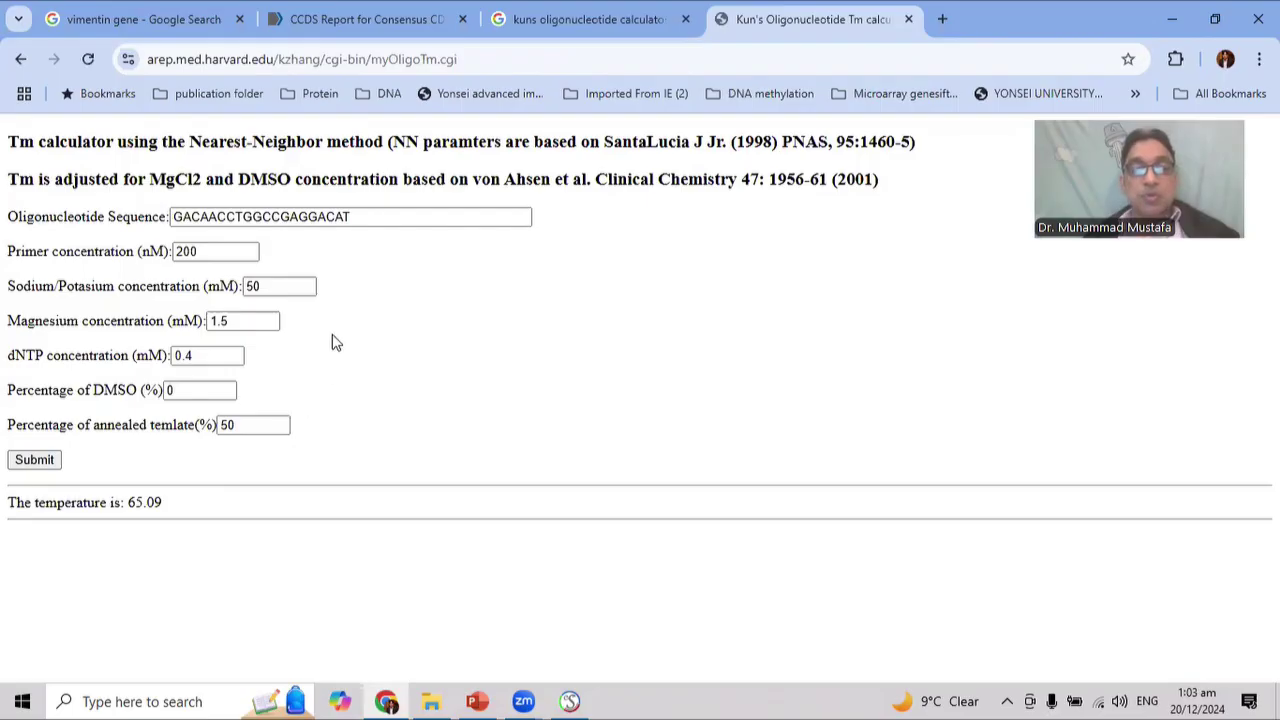
click(179, 223)
key(BackSpace)
click(34, 460)
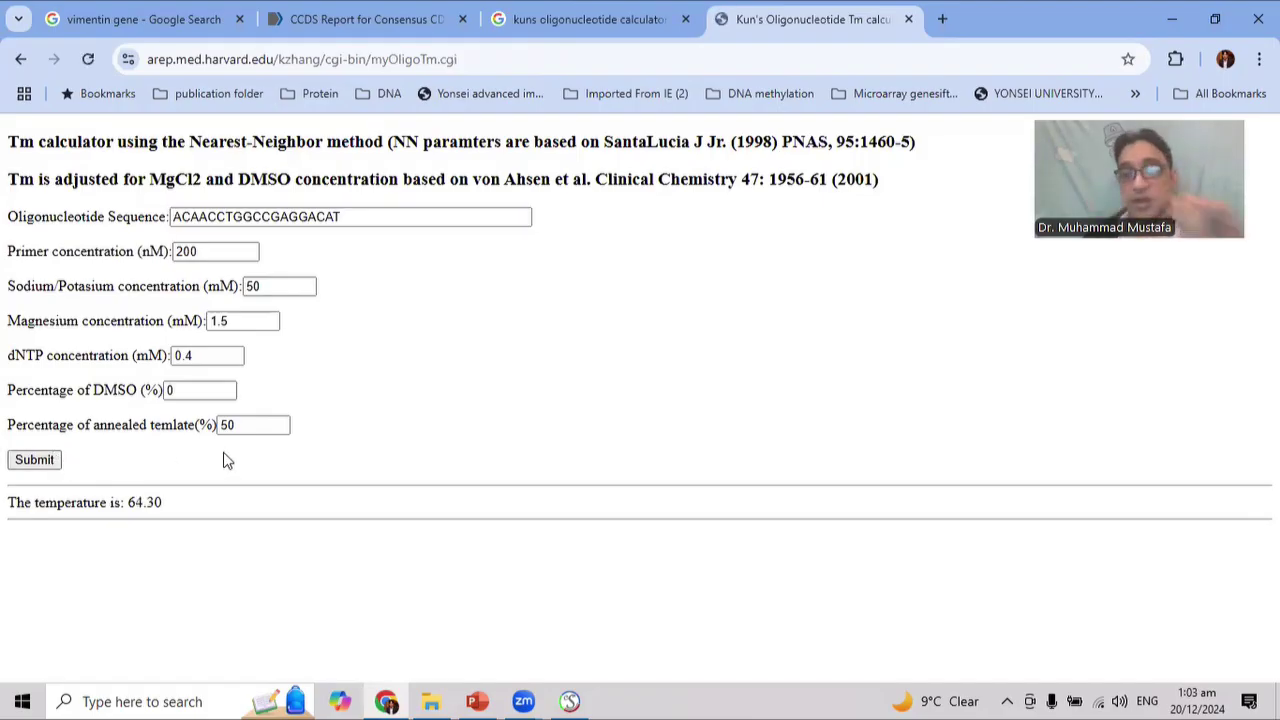
In Serial Cloner, select bases 483 to 505 in Exon1 as a new forward primer candidate and copy them.
click(569, 701)
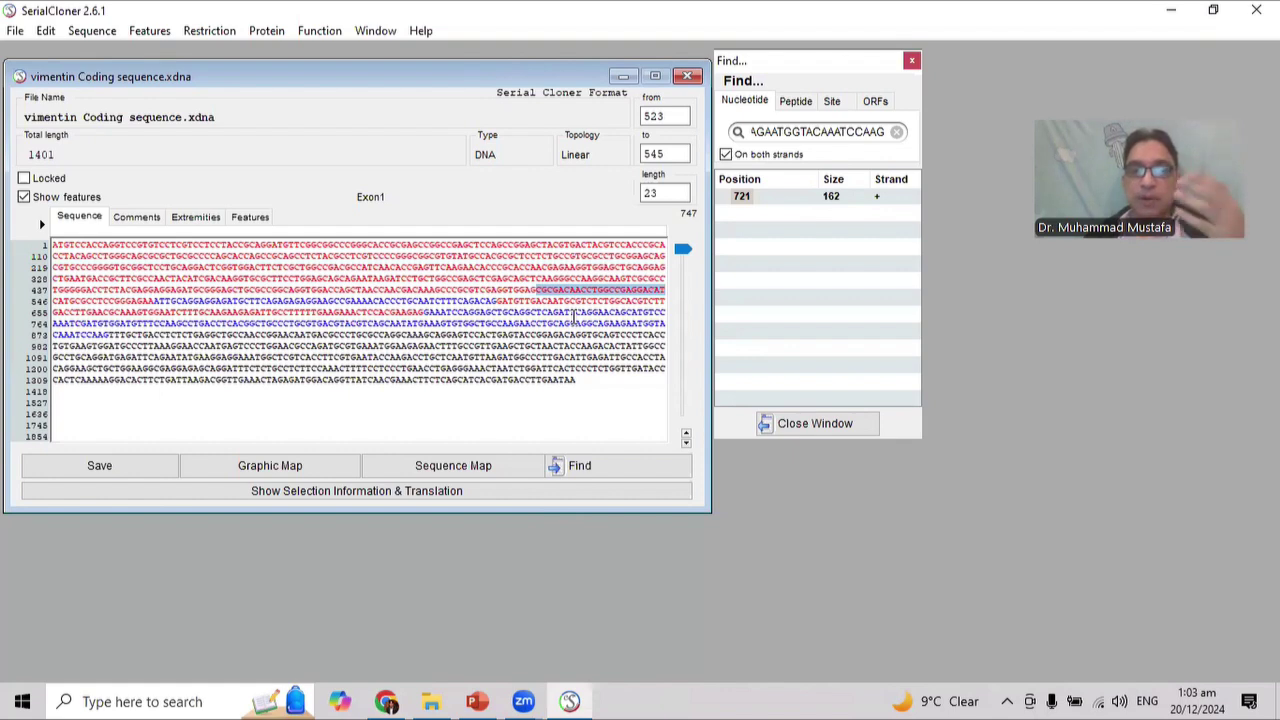
click(534, 288)
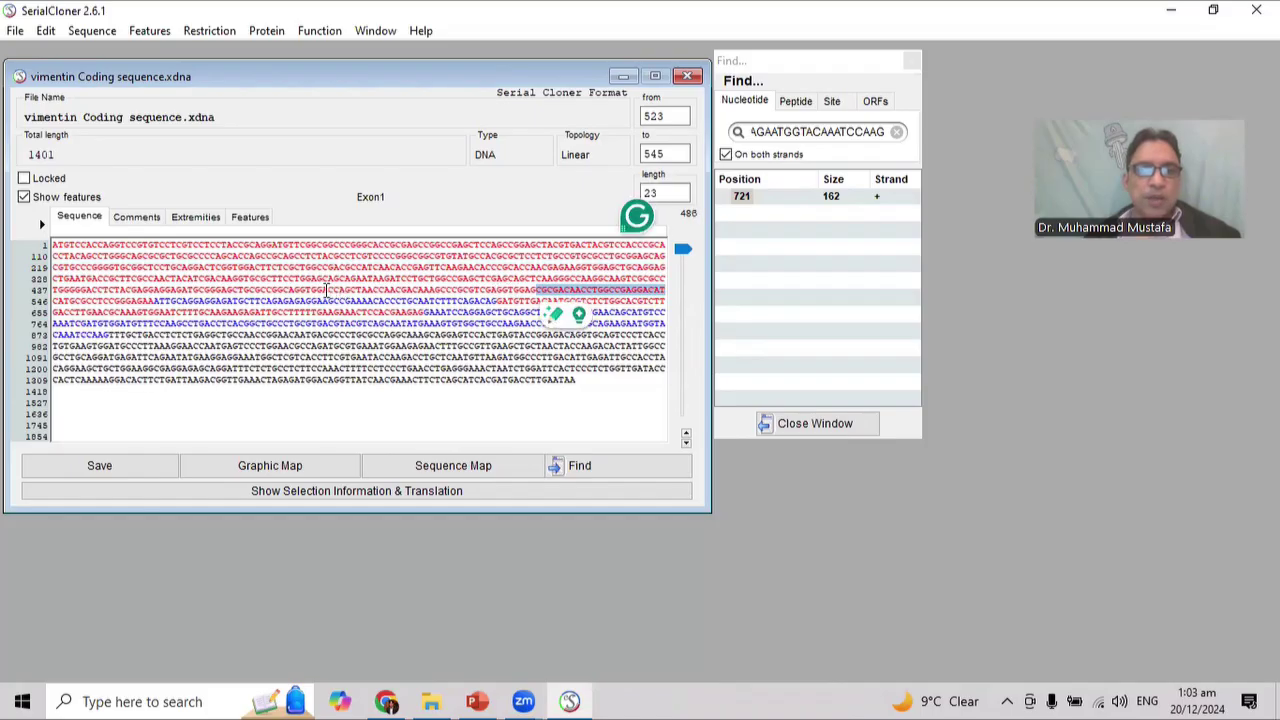
drag(314, 289, 445, 289)
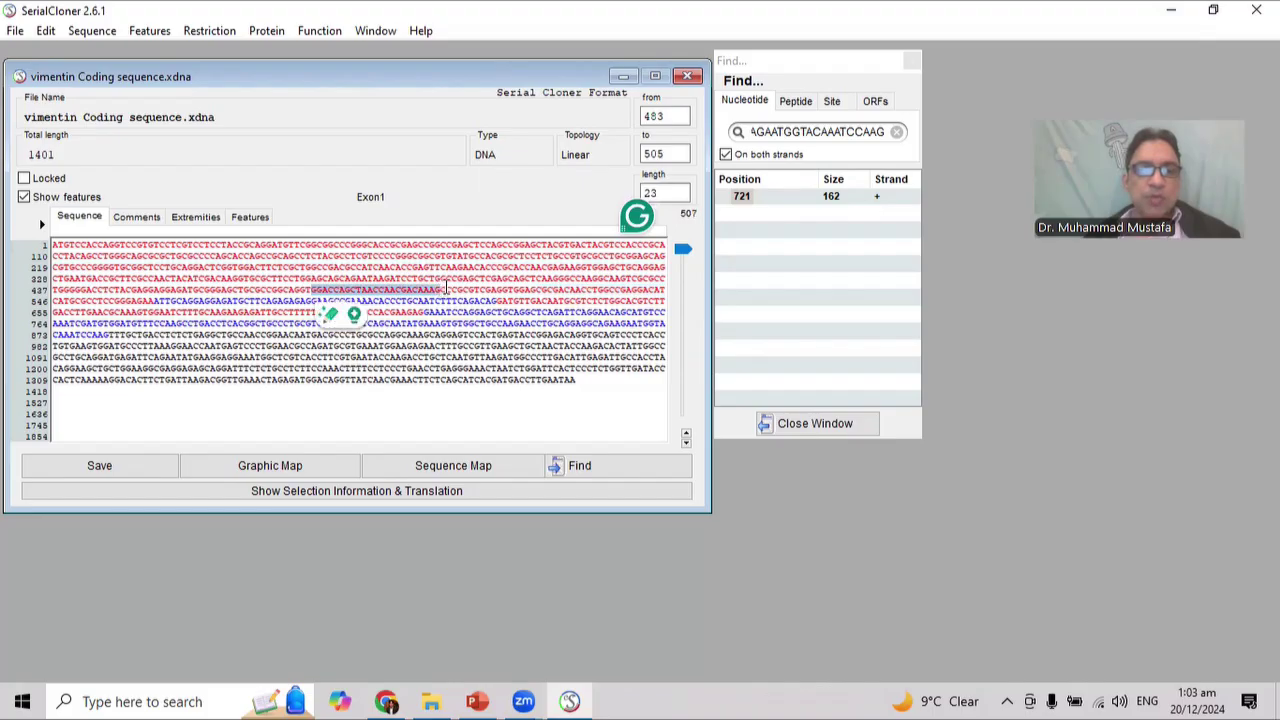
right_click(420, 288)
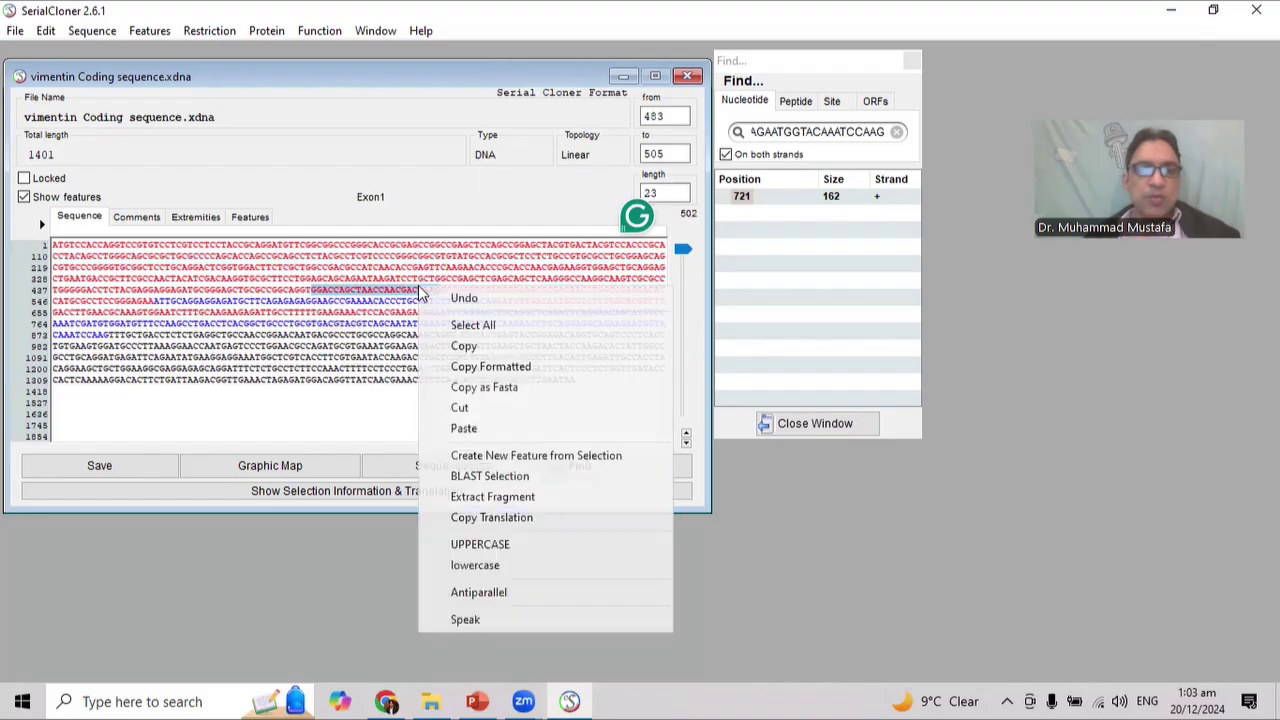
click(468, 350)
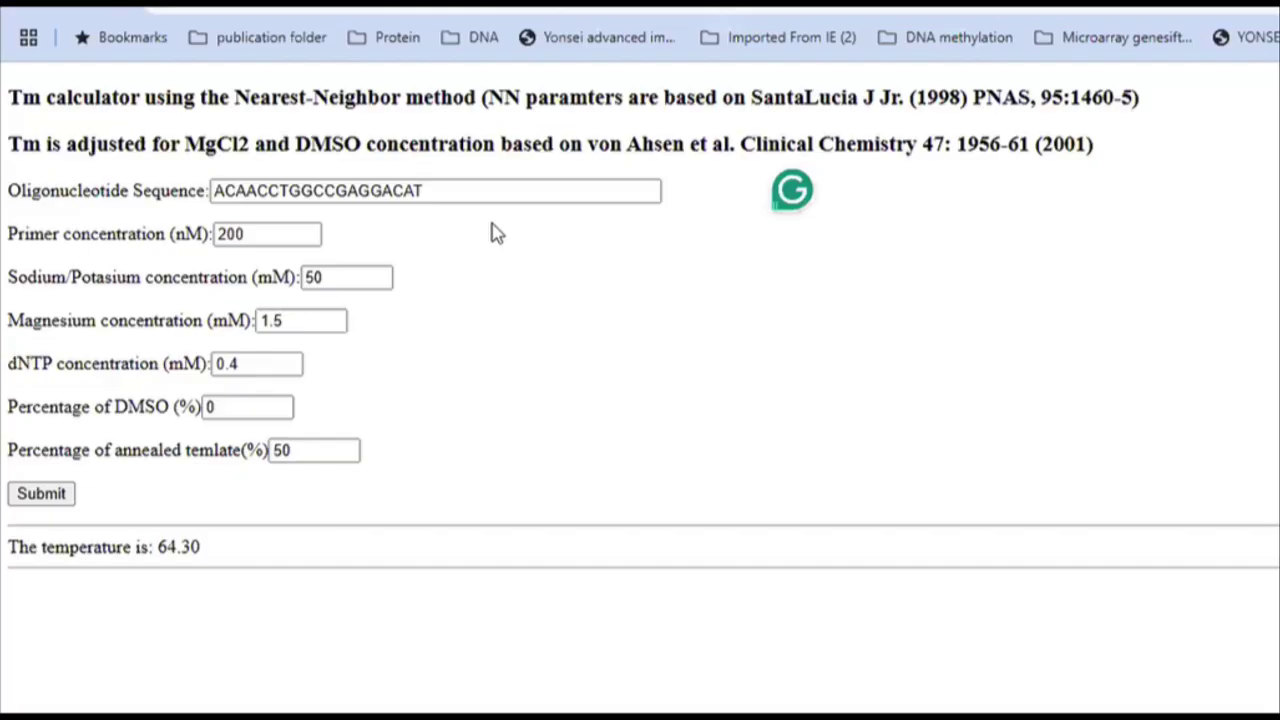
In the Tm calculator, replace the oligonucleotide sequence with the copied GGACCAGCTAACCAACGACAAAG and calculate its melting temperature.
drag(424, 190, 197, 197)
double_click(228, 197)
key(ctrl+v)
click(28, 495)
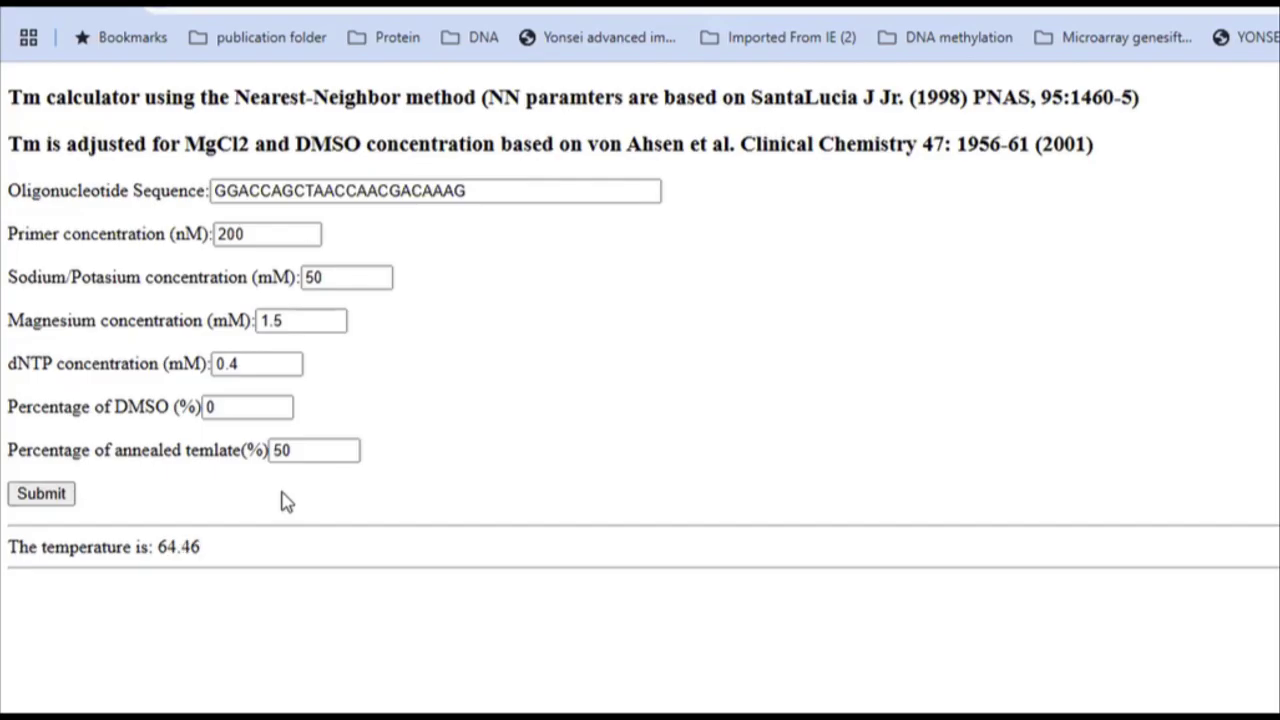
Remove the two leading G bases from the candidate, leaving ACCAGCTAACCAACGACAAAG, and recalculate its melting temperature.
click(239, 193)
key(BackSpace)
key(BackSpace)
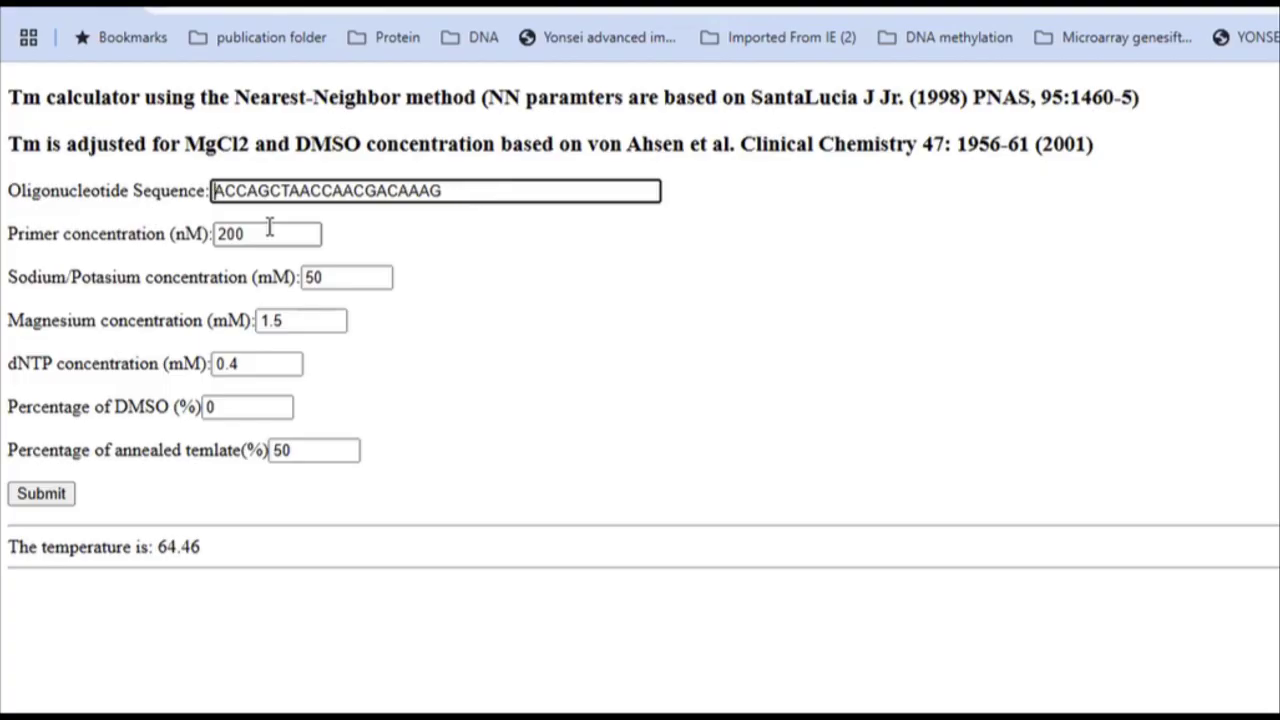
click(30, 494)
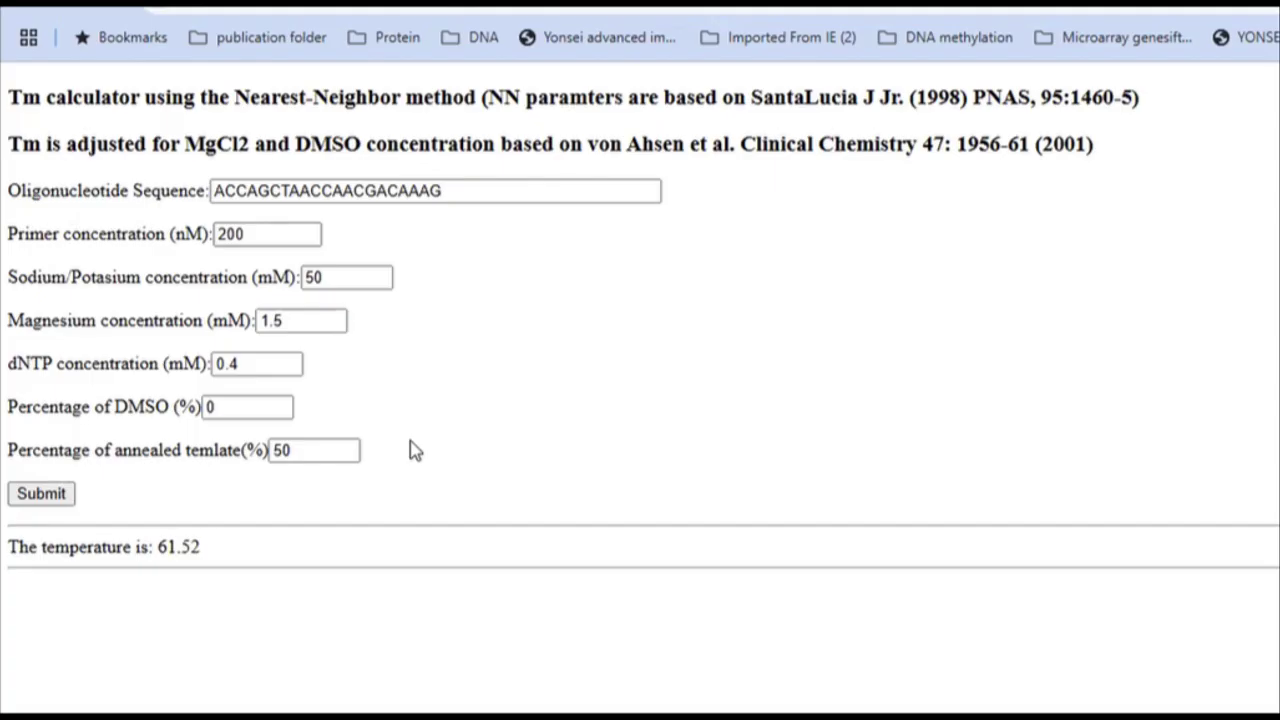
Copy the trimmed primer sequence from the calculator and add a new slide after the first one in PowerPoint.
click(454, 189)
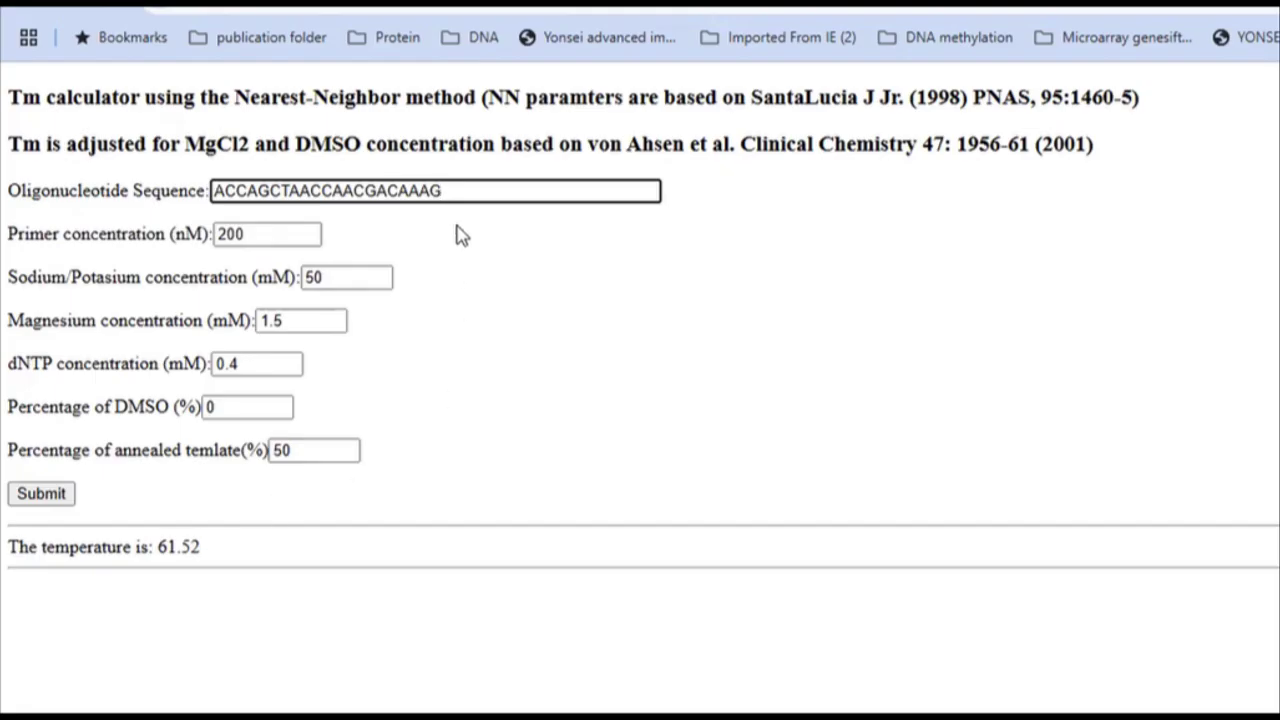
drag(440, 190, 143, 189)
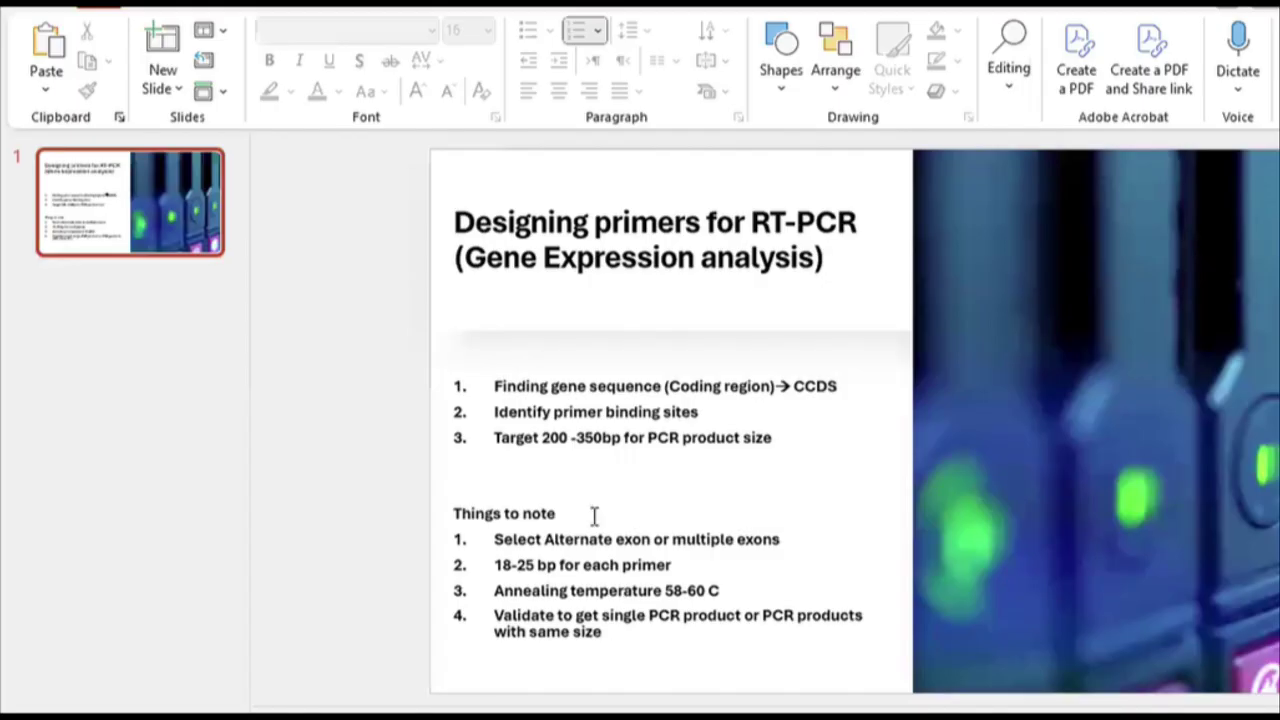
click(521, 480)
right_click(92, 299)
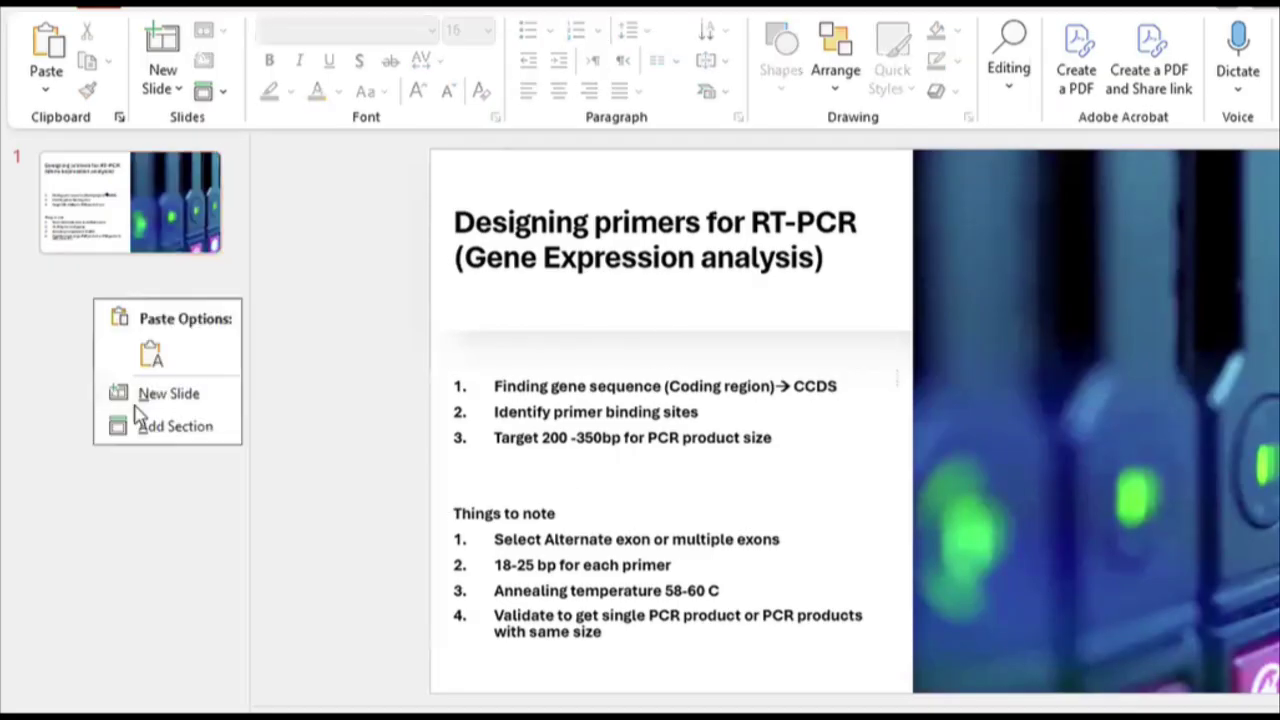
click(160, 394)
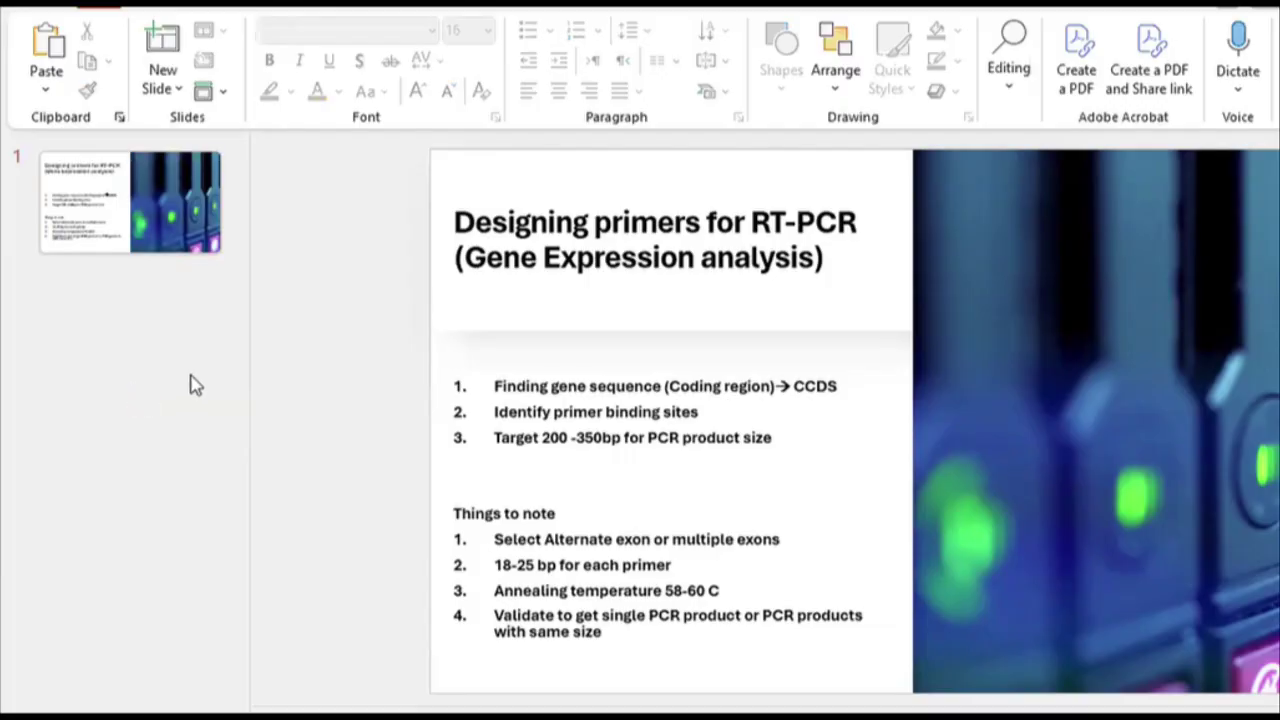
Paste the primer into the new slide's body and complete the line as "5 ACCAGCTAACCAACGACAAAG 61.5C Vim-FP".
click(600, 320)
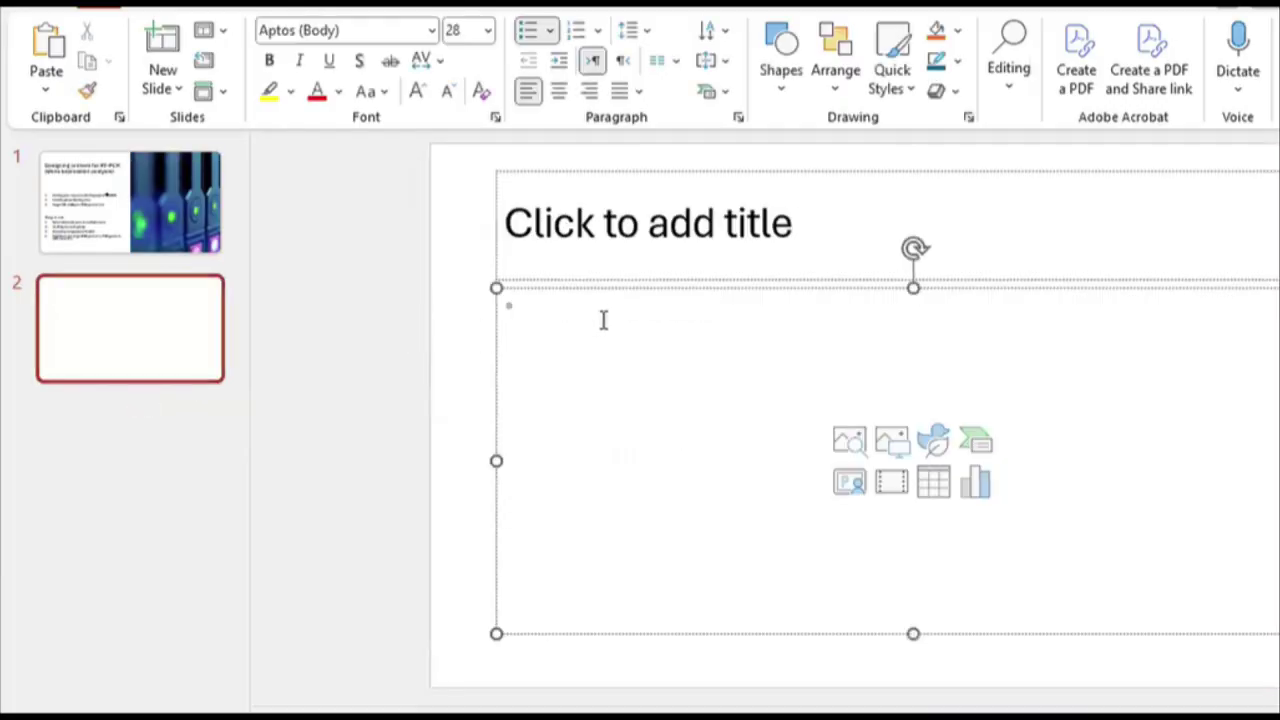
key(ctrl+v)
key(Home)
text(5)
click(1006, 309)
text(61.)
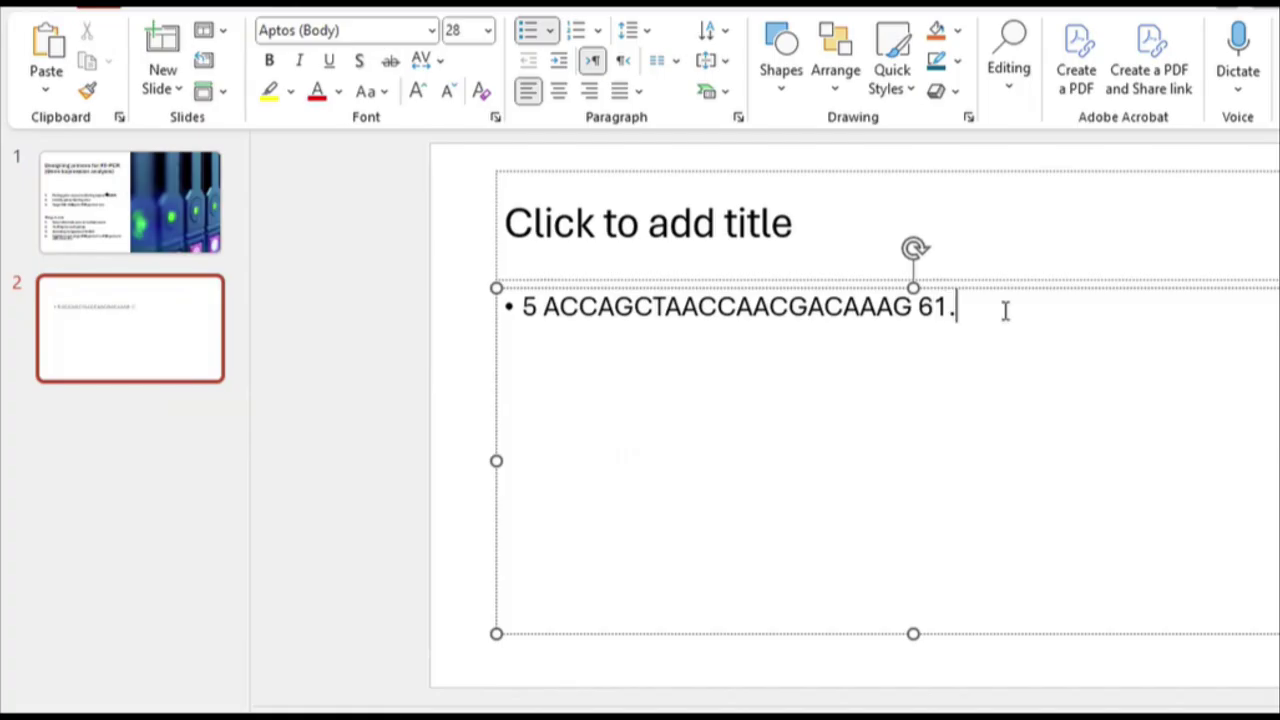
text(5C)
text(Vim-FP)
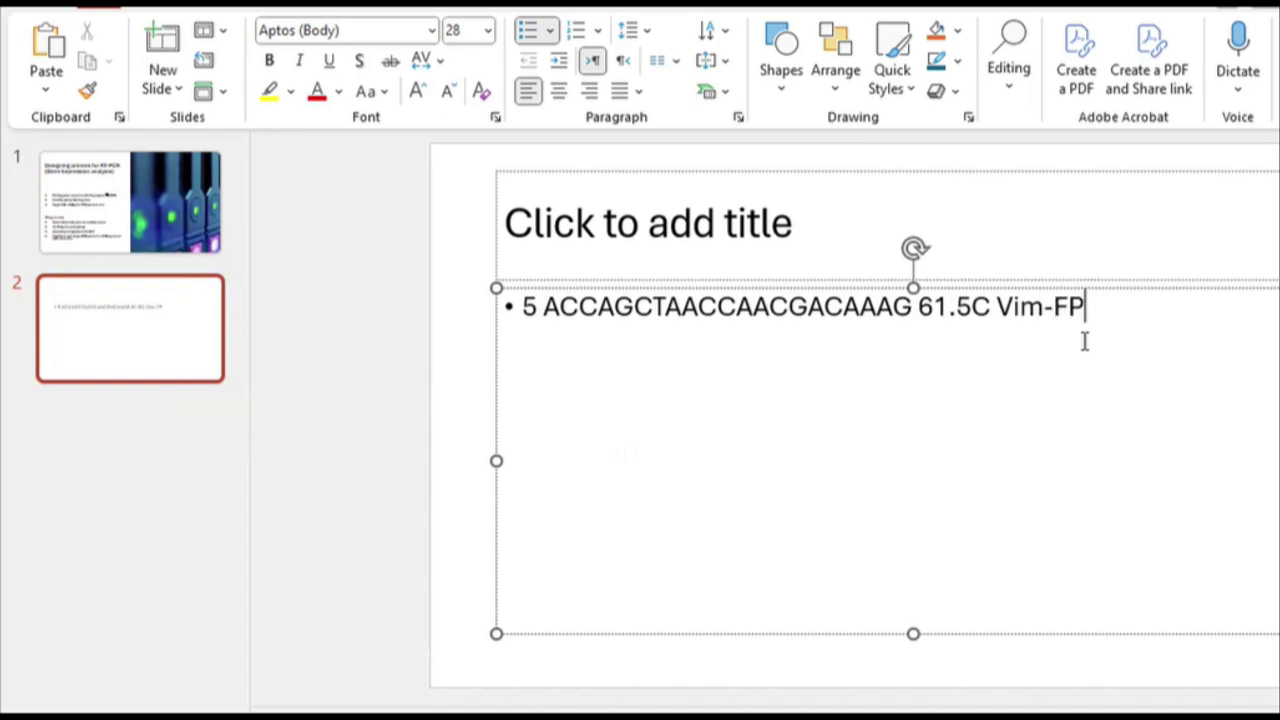
Copy the primer sequence ACCAGCTAACCAACGACAAAG from the slide, search for it in Serial Cloner and select the hit in the vimentin sequence.
drag(1086, 317, 1045, 315)
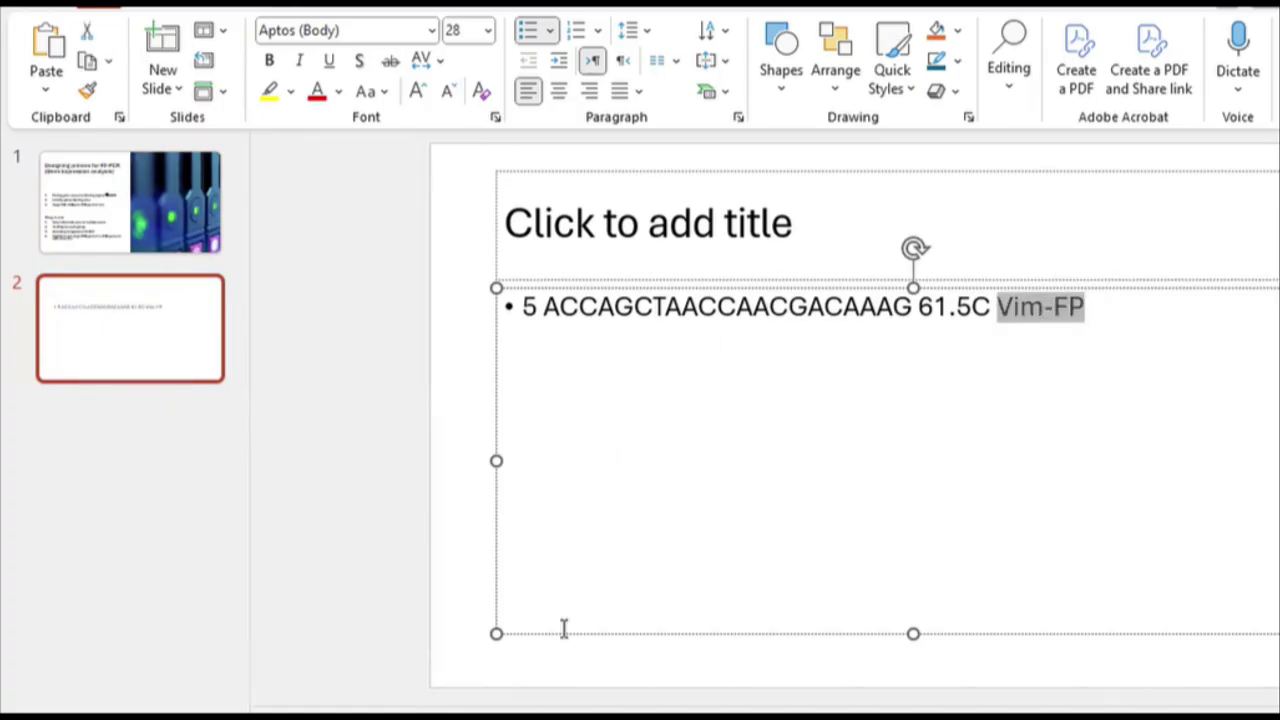
click(594, 308)
drag(548, 308, 913, 306)
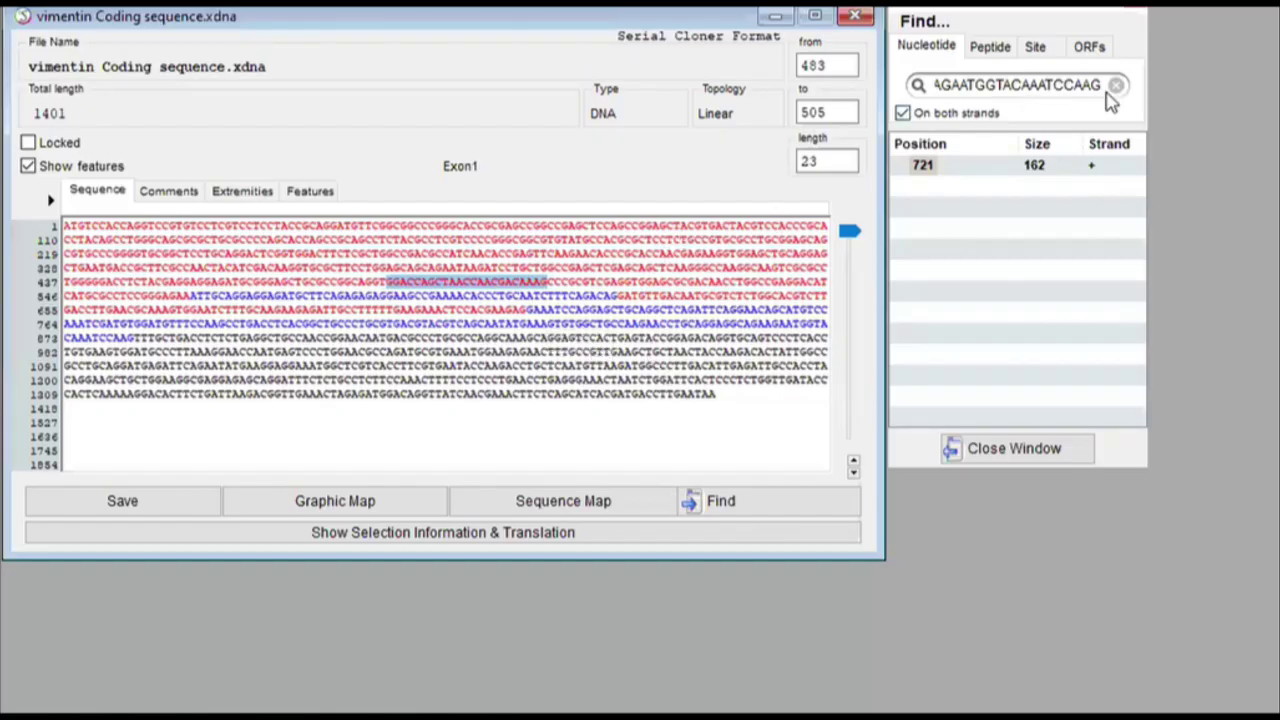
click(1115, 86)
key(ctrl+v)
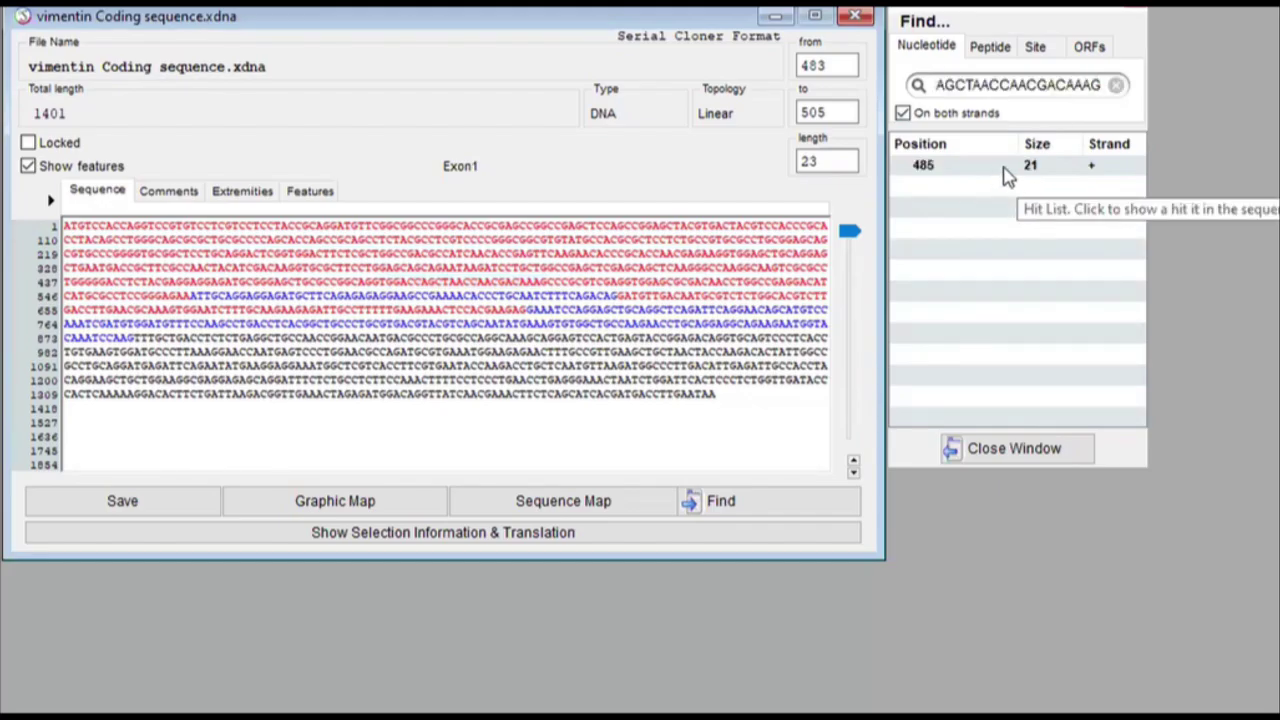
click(1010, 170)
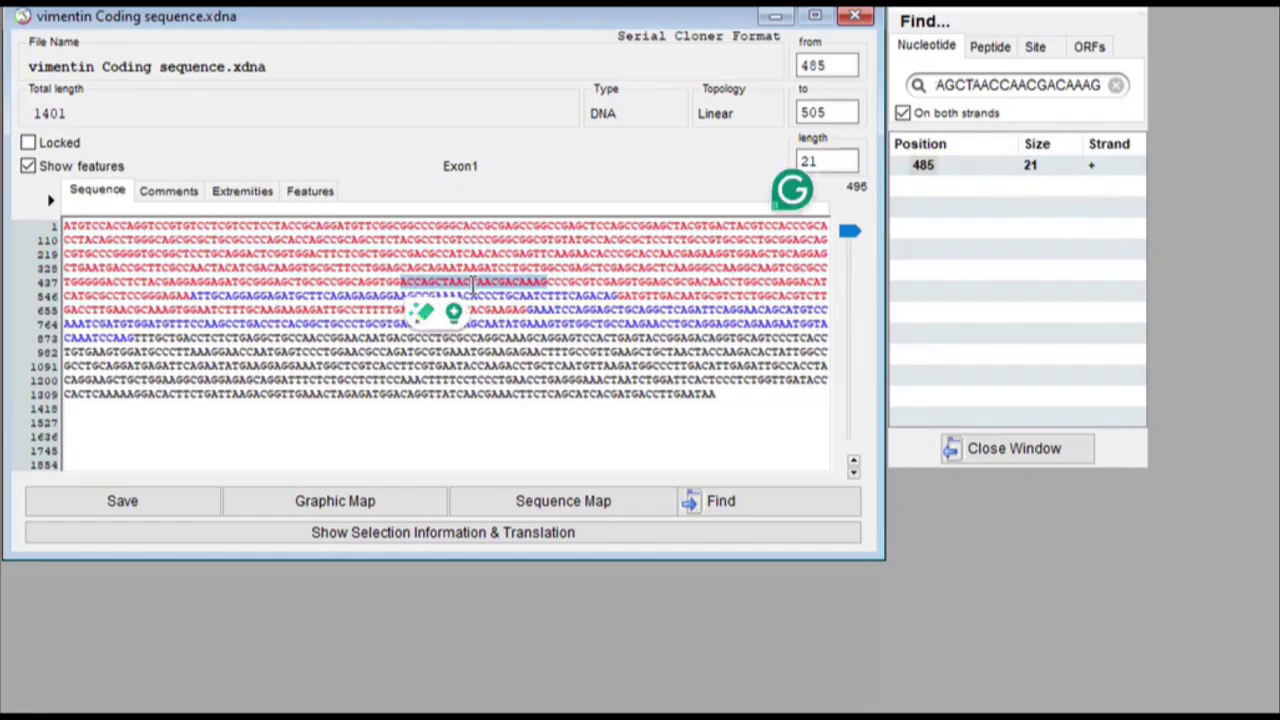
Add a new feature for the selected bases 485–505 and name it Vim-FP.
click(325, 192)
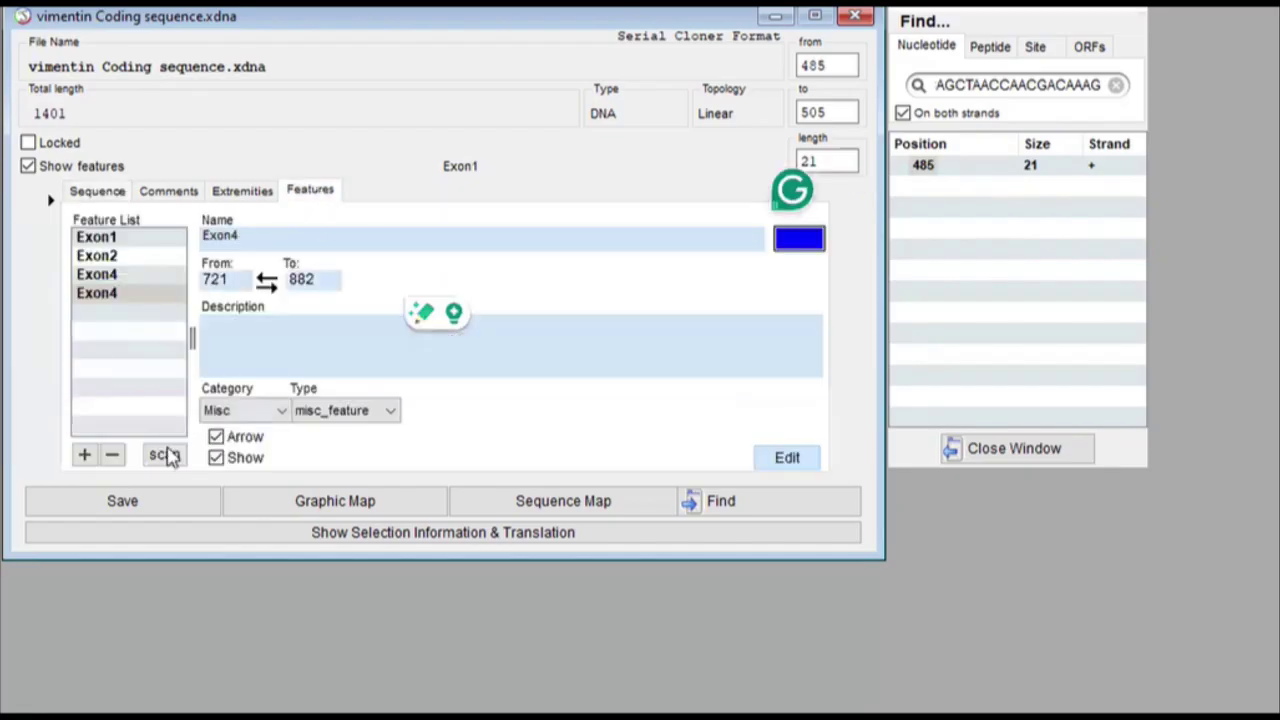
click(84, 455)
drag(277, 236, 200, 236)
text(V)
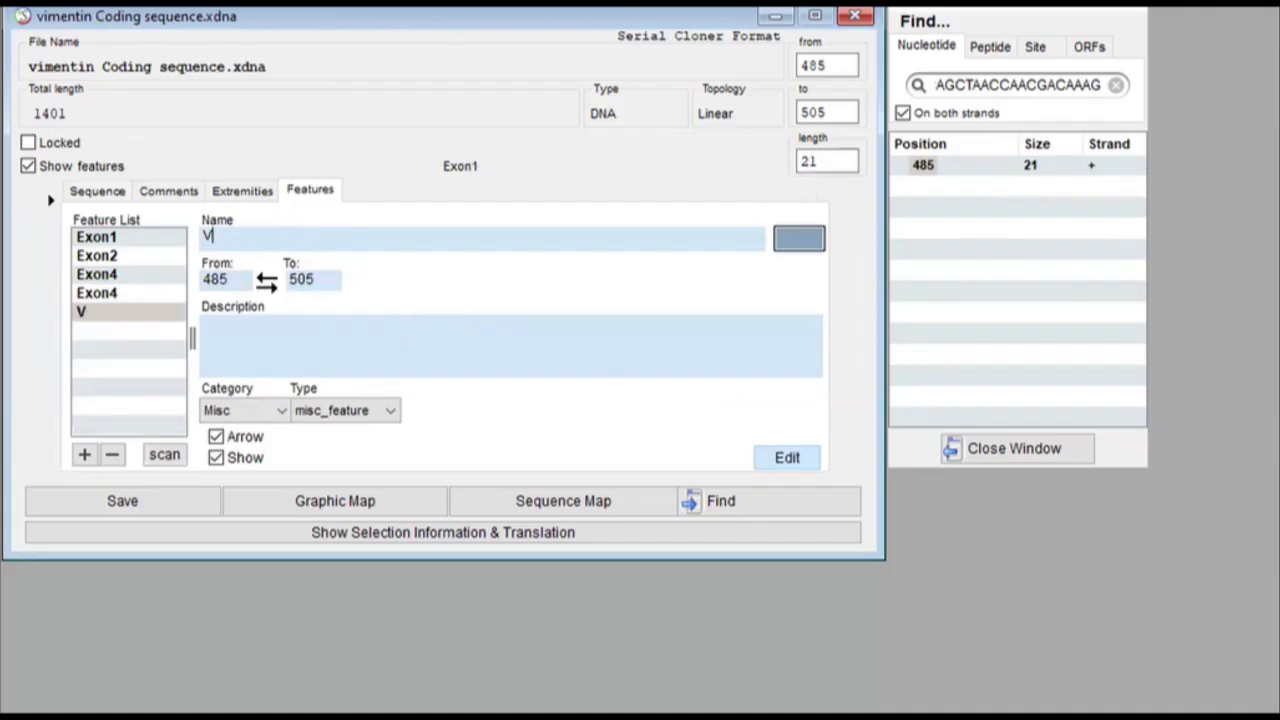
text(im-FP)
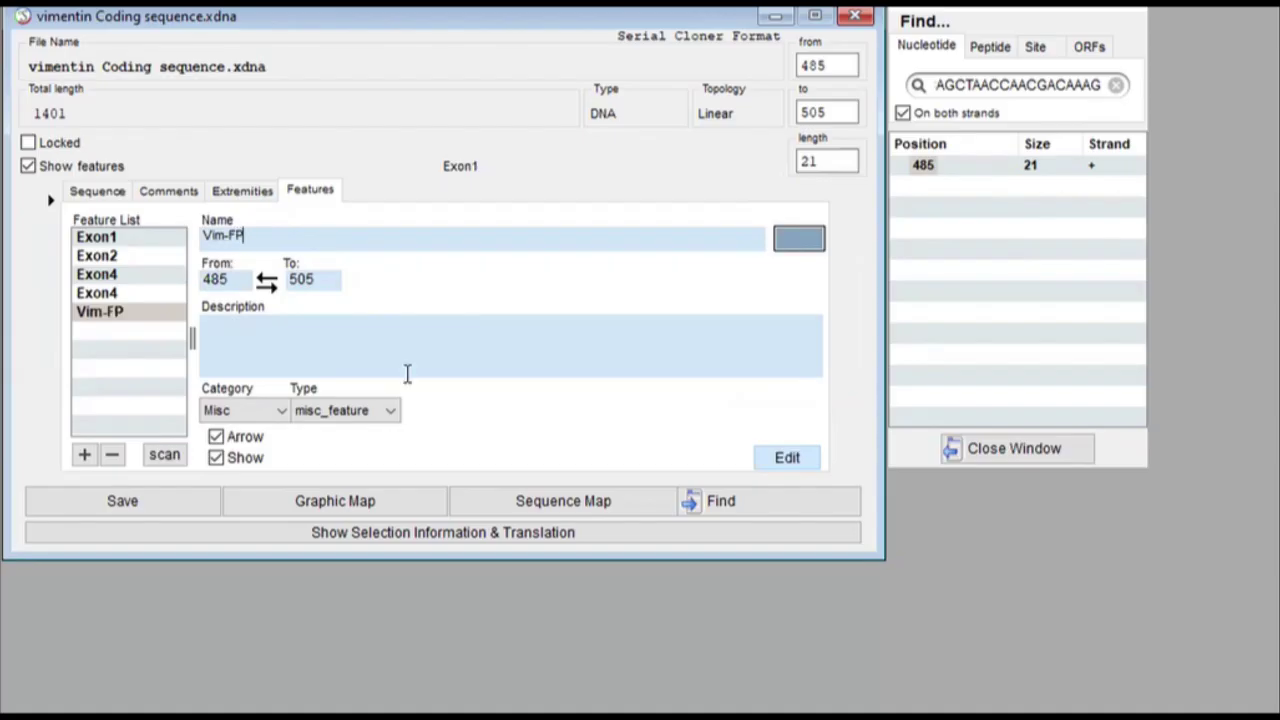
Fill the Vim-FP feature's description with the pasted primer sequence, 61.5 and "this will be used to detect EMT" on separate lines.
click(347, 358)
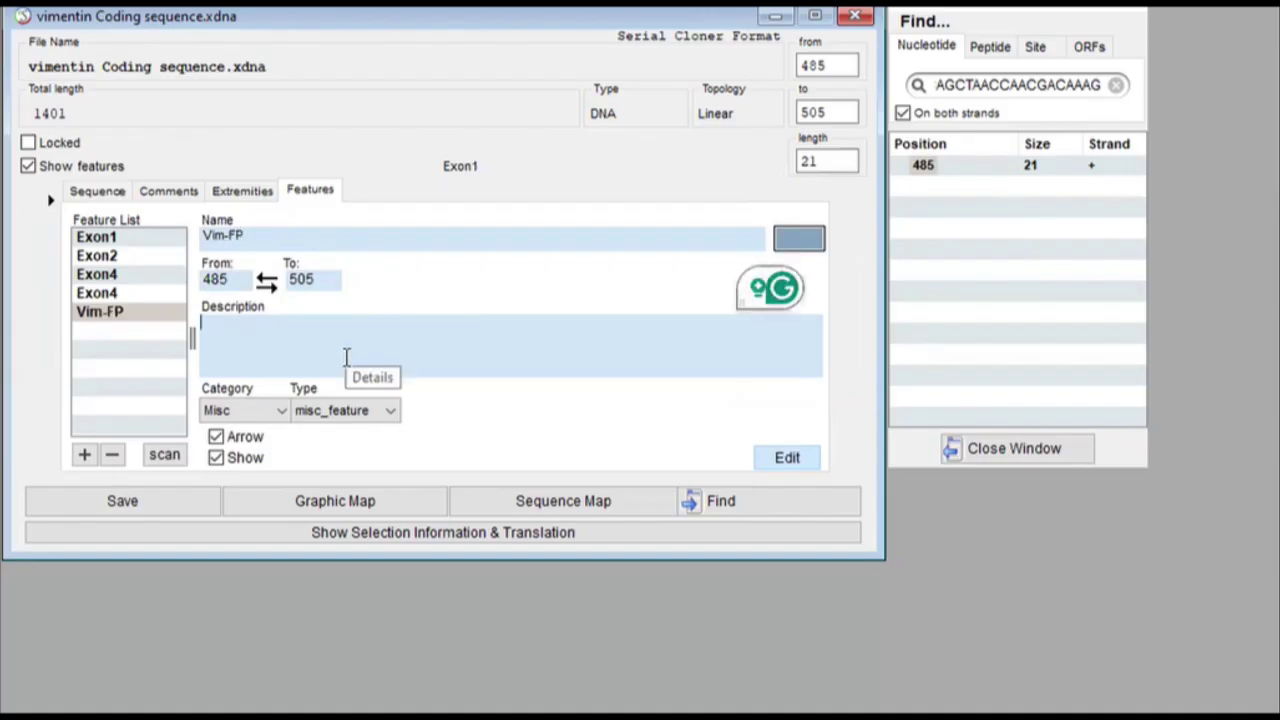
key(ctrl+v)
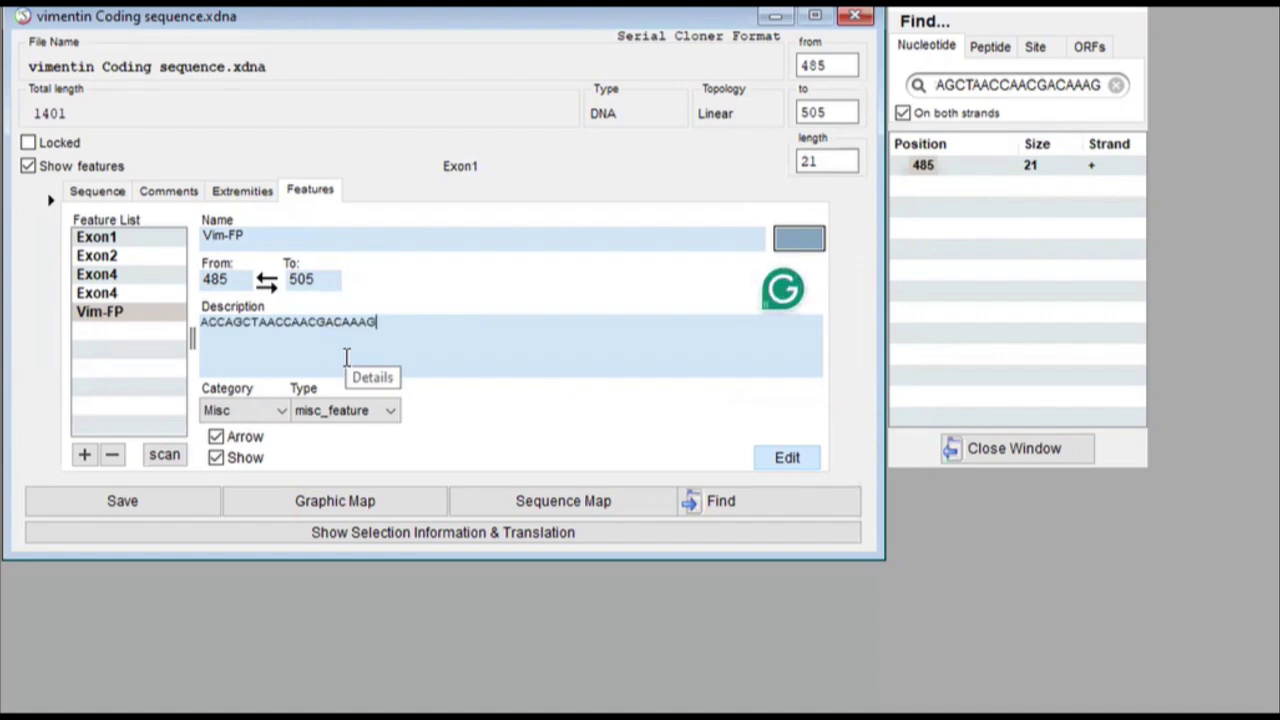
key(Return)
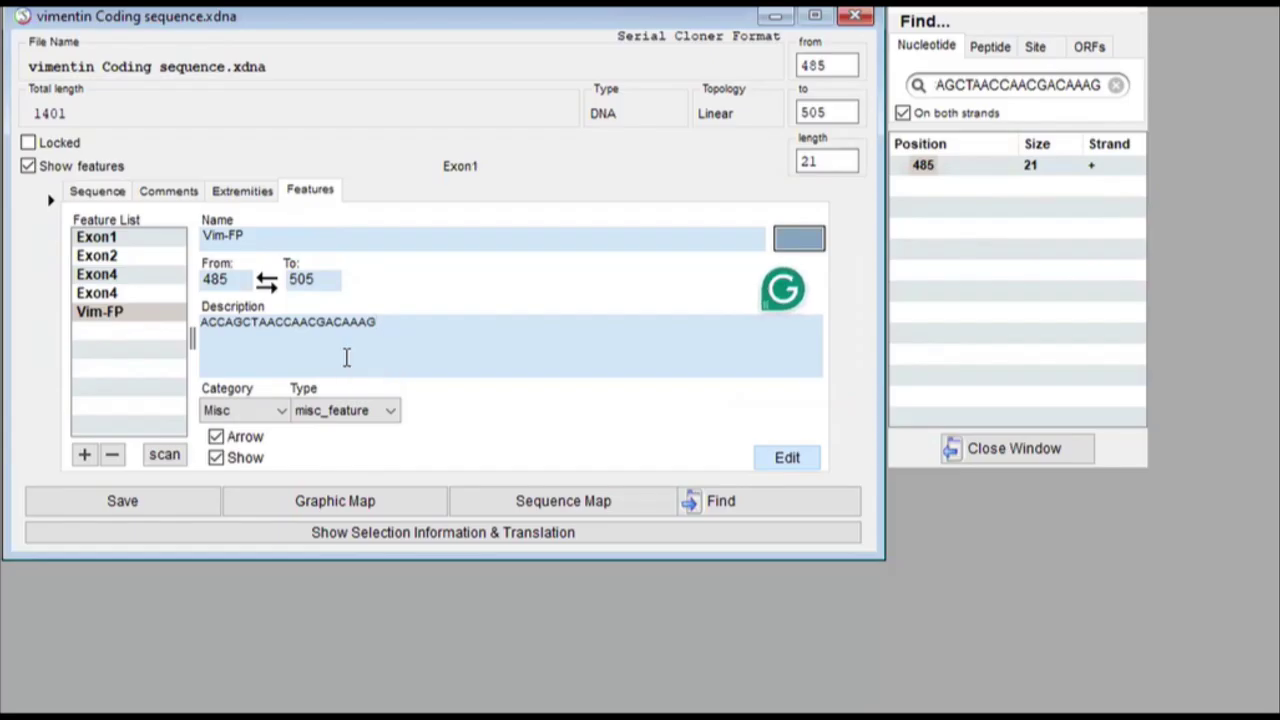
text(61.5)
text(this will be )
text(used to)
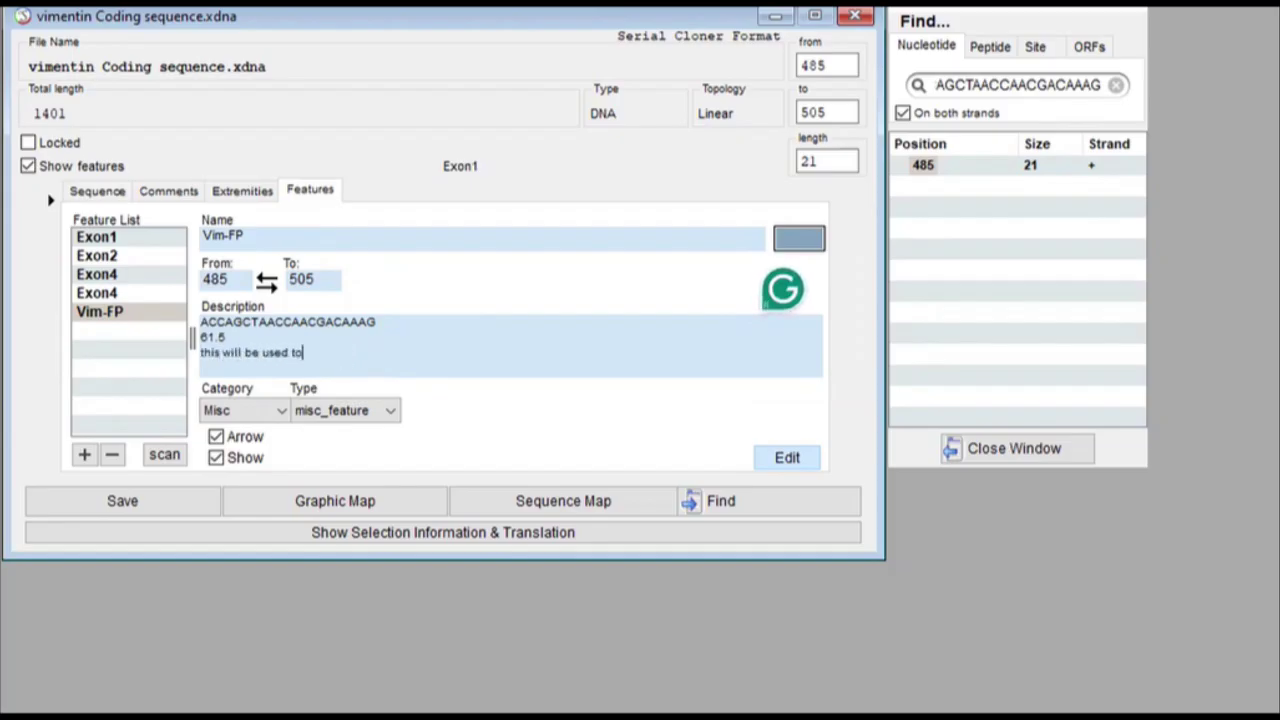
text( detect EMT)
drag(205, 321, 197, 320)
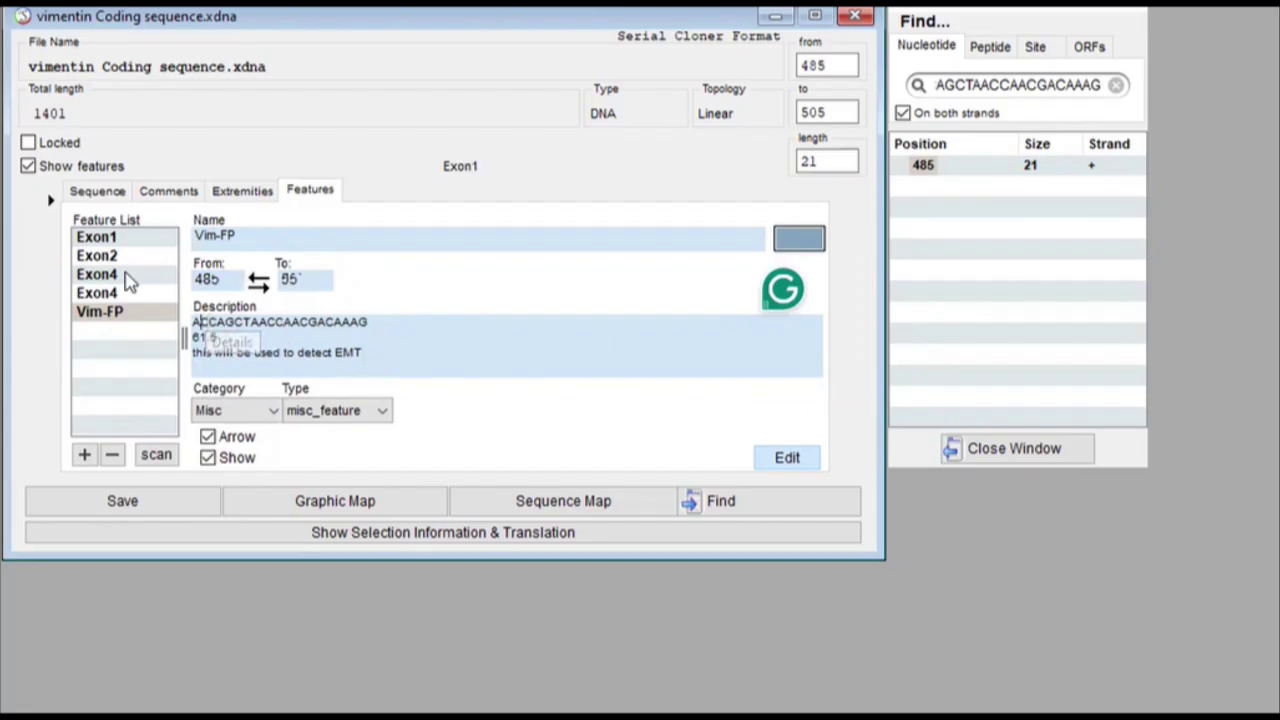
Examine the marked forward primer in the sequence and the exon boundary before the last blue exon for a reverse primer site.
click(97, 190)
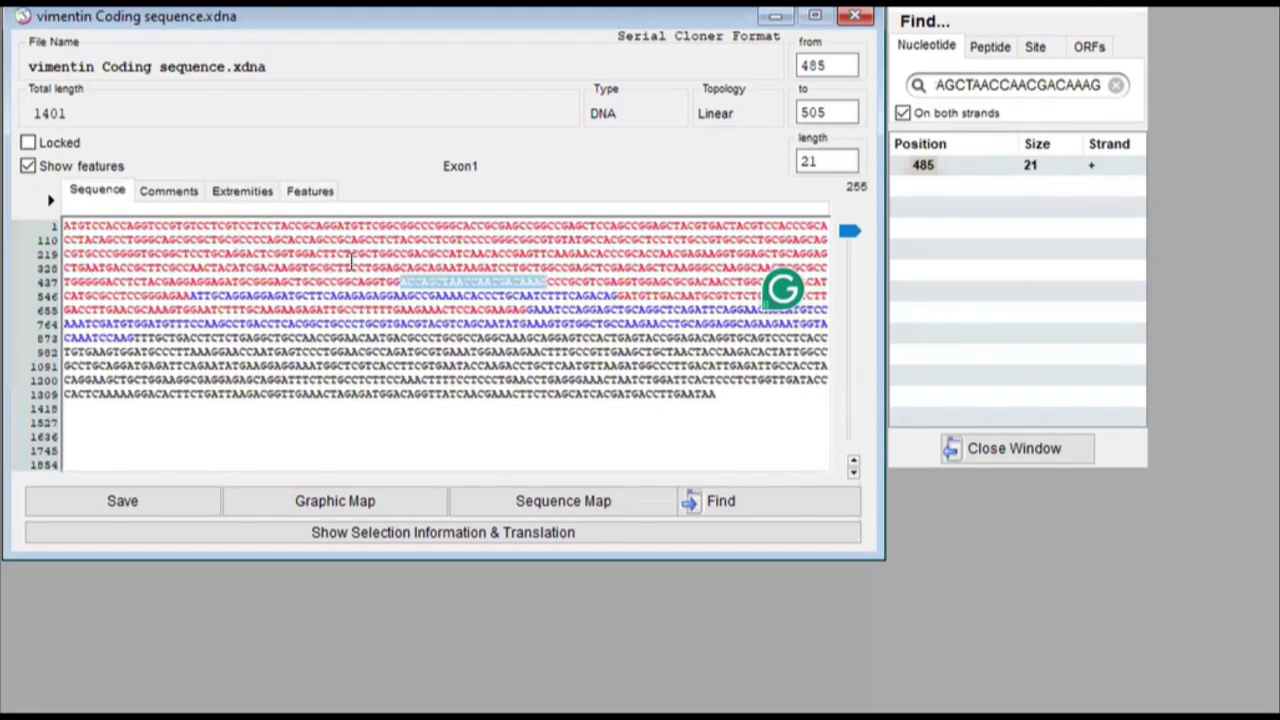
click(513, 282)
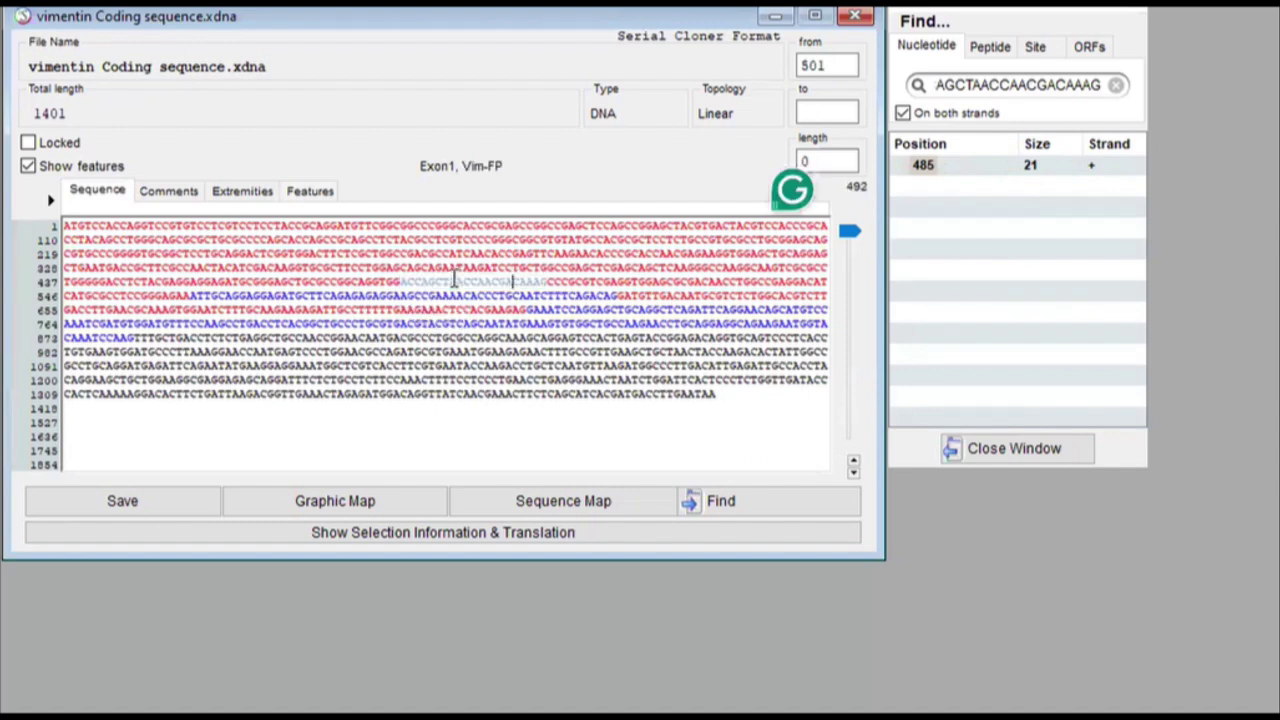
drag(403, 282, 650, 308)
click(618, 308)
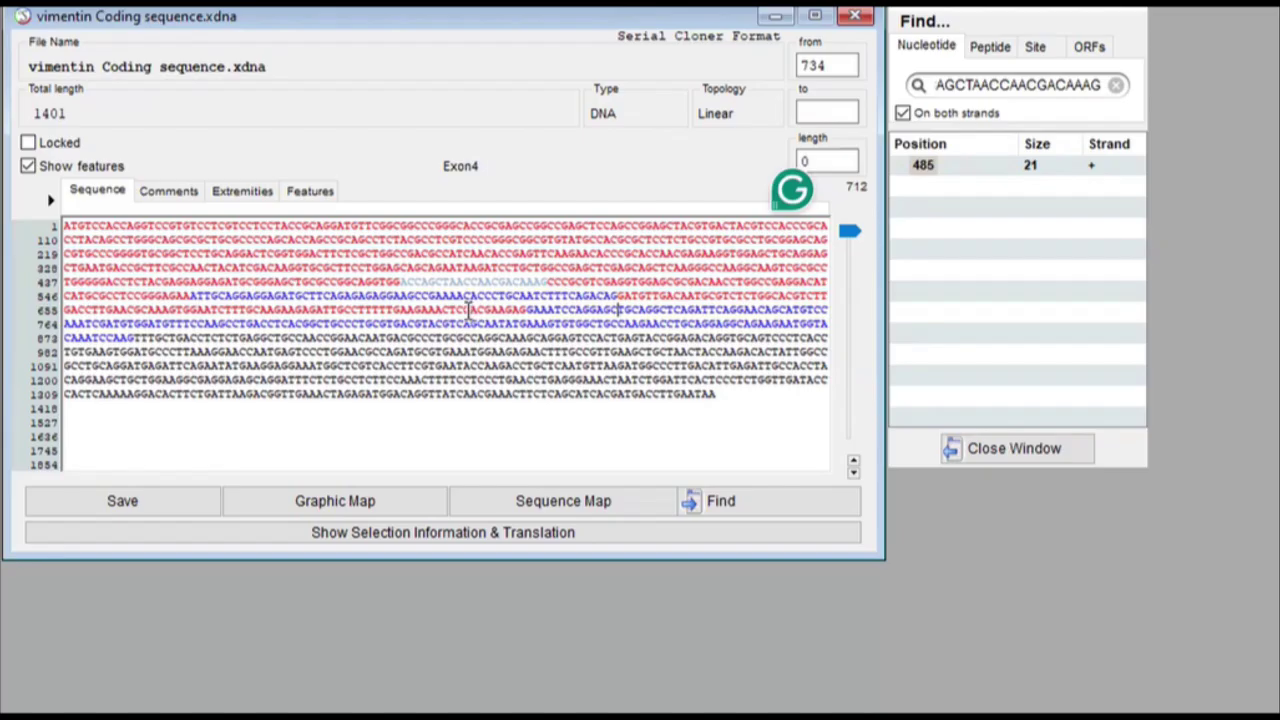
drag(464, 311, 590, 312)
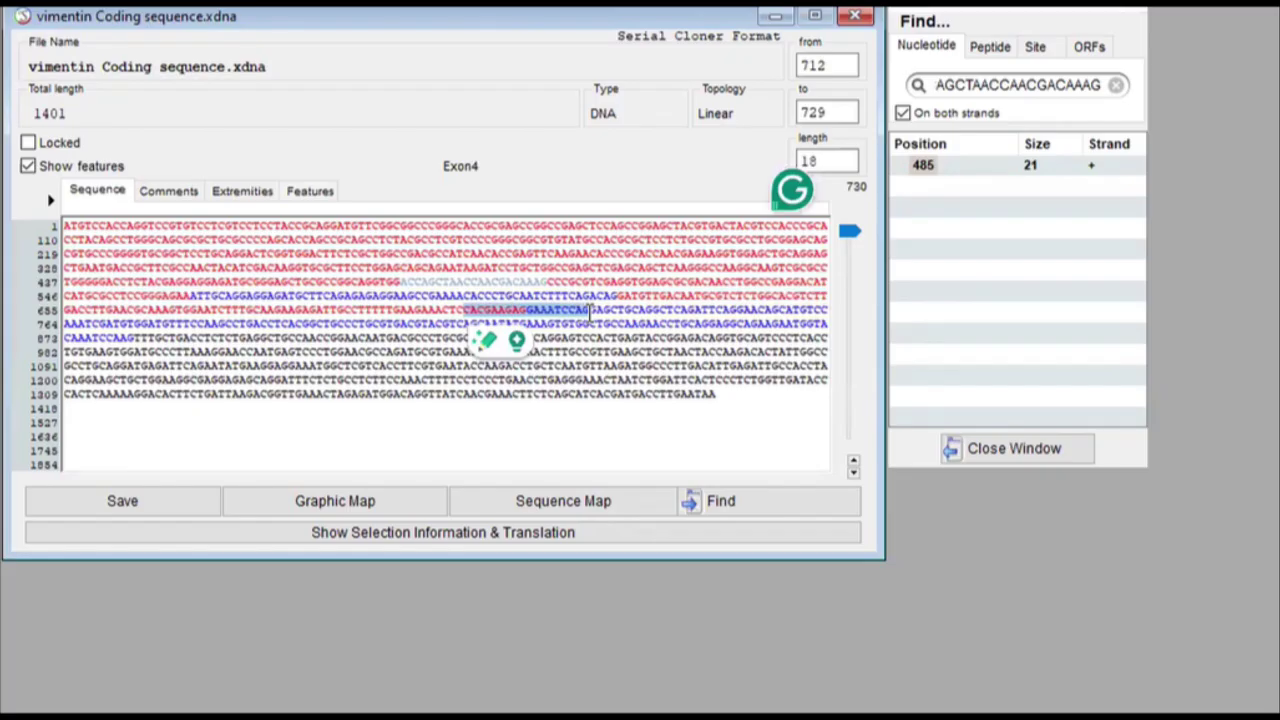
click(573, 311)
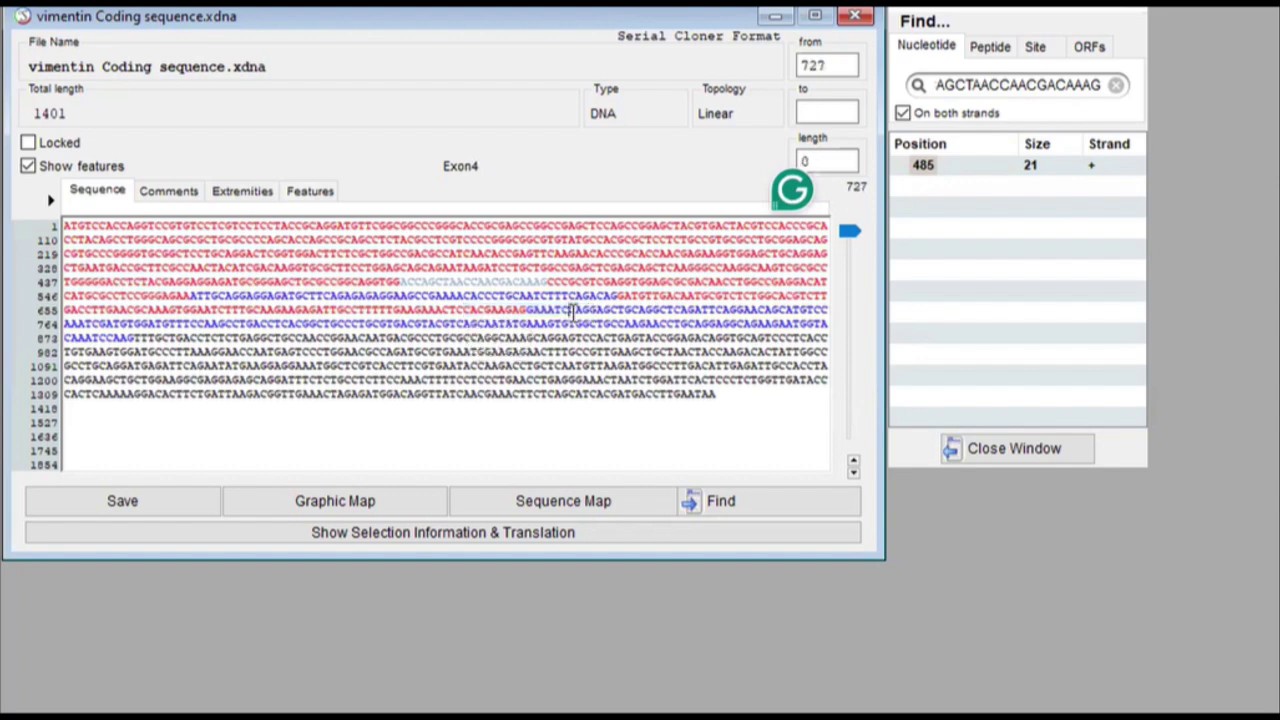
drag(455, 311, 573, 311)
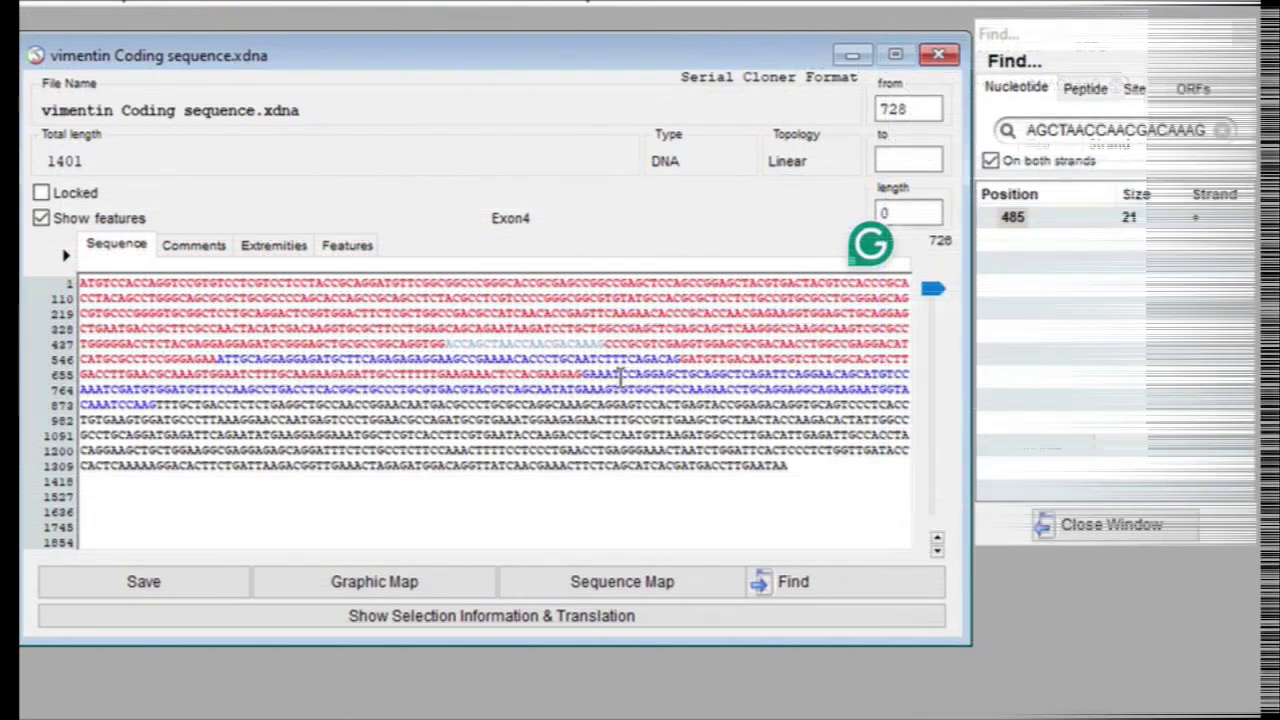
click(575, 311)
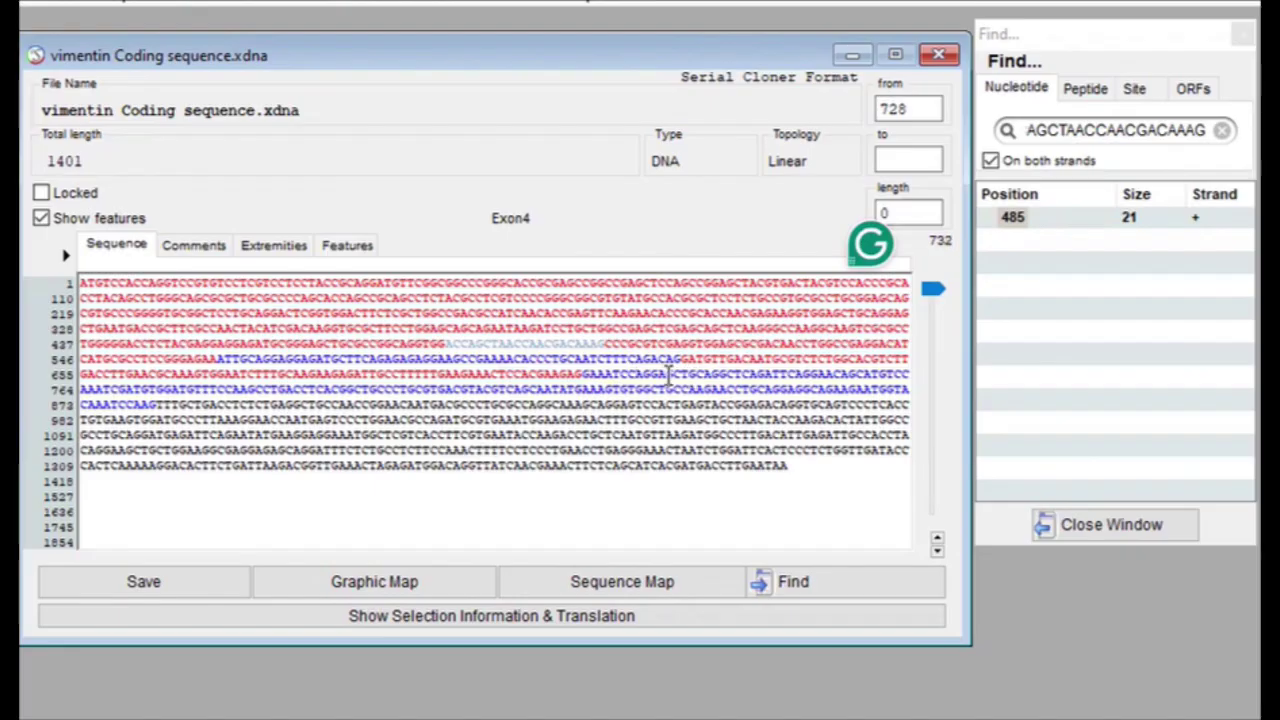
Copy bases 731–754 near the start of the last blue exon and clear the previous nucleotide search.
drag(658, 374, 838, 370)
right_click(800, 383)
click(858, 455)
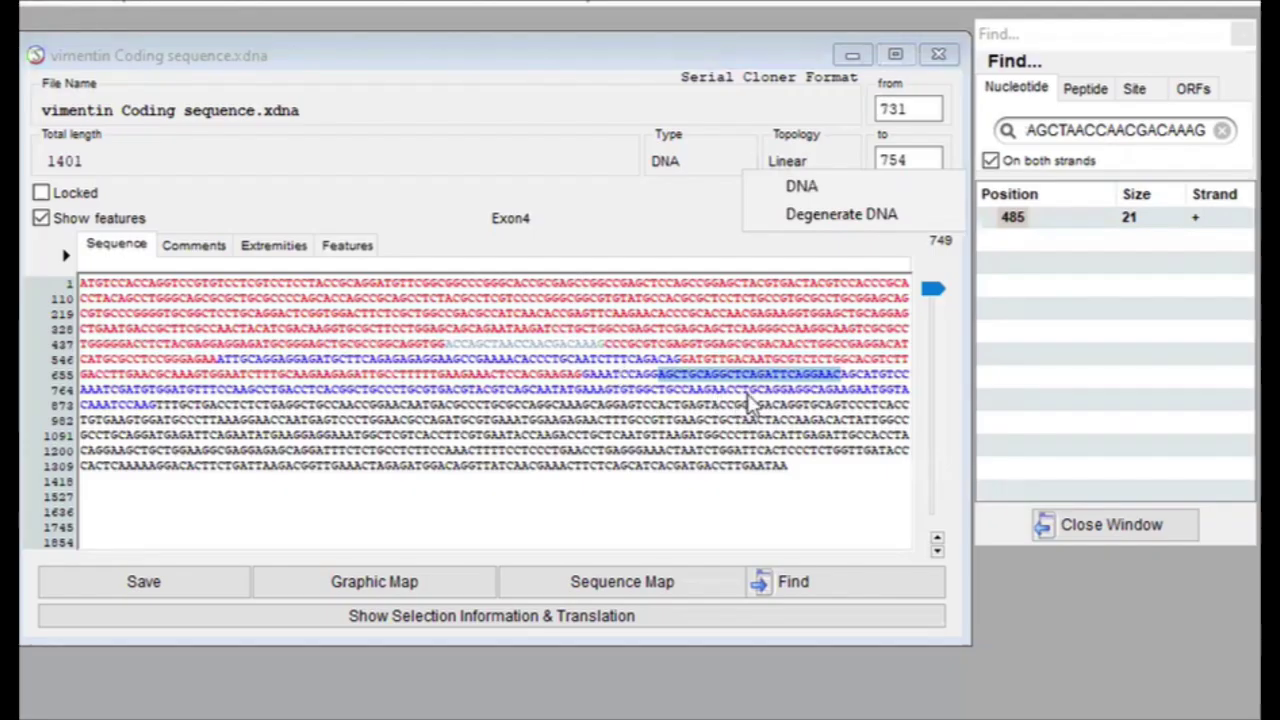
click(1222, 130)
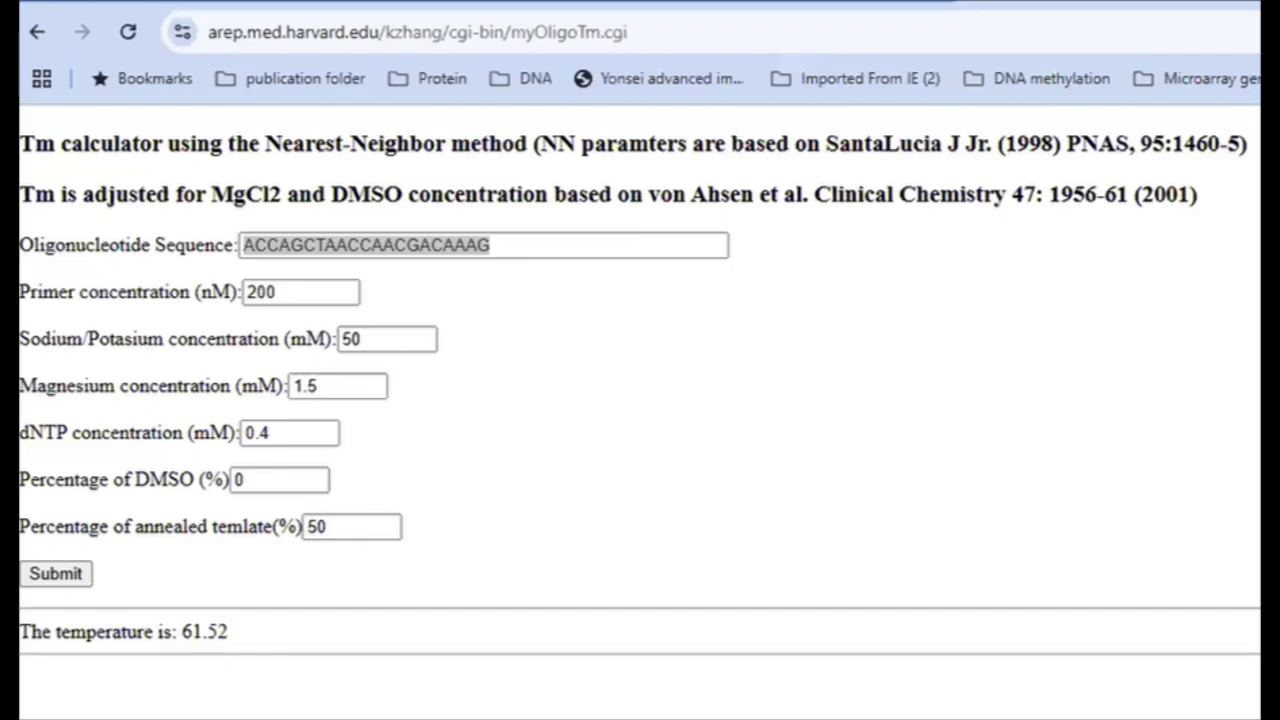
In the Tm calculator, replace the oligonucleotide sequence with the copied AGCTGCAGGCTCAGATTCAGGAAC and calculate its melting temperature.
key(Tab)
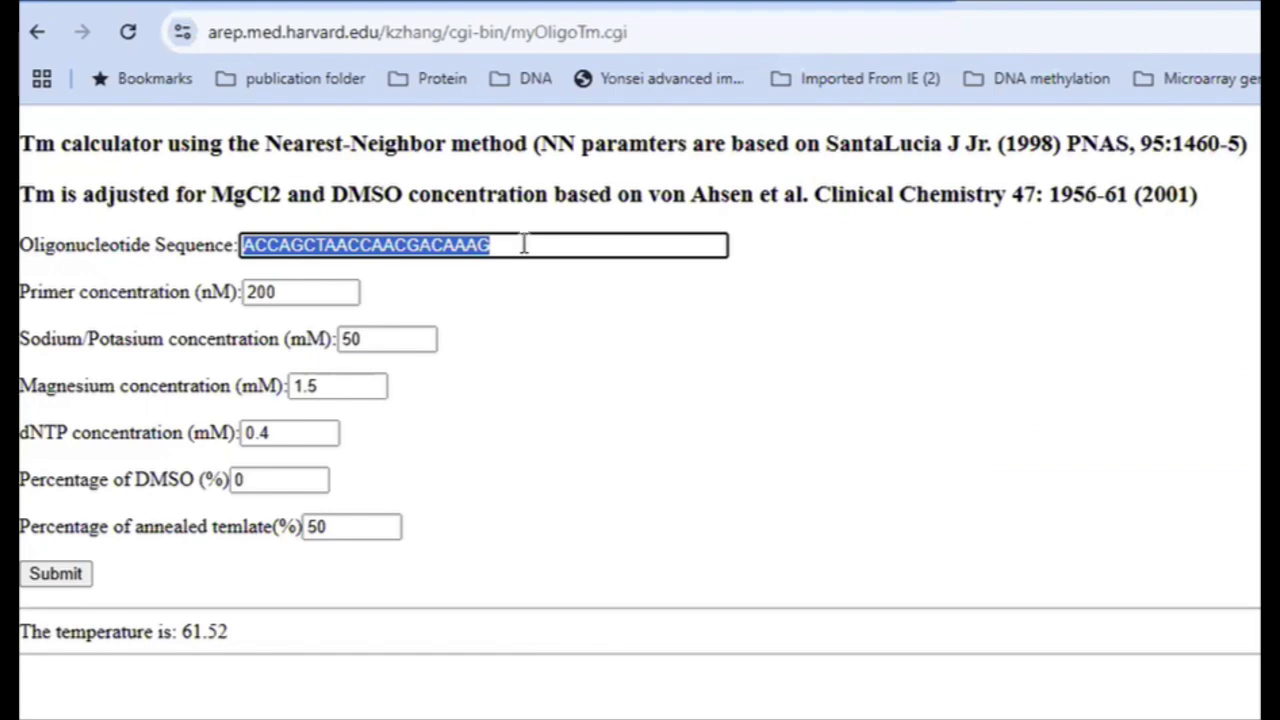
key(ctrl+v)
click(74, 574)
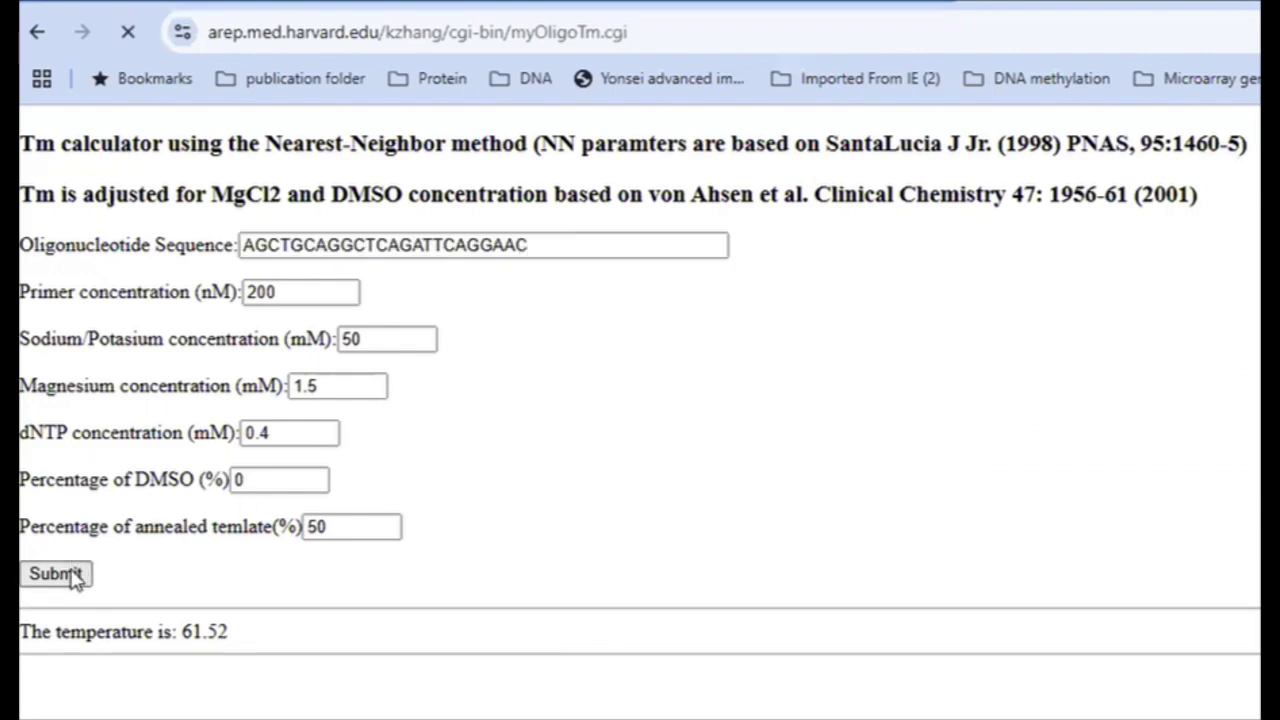
click(72, 578)
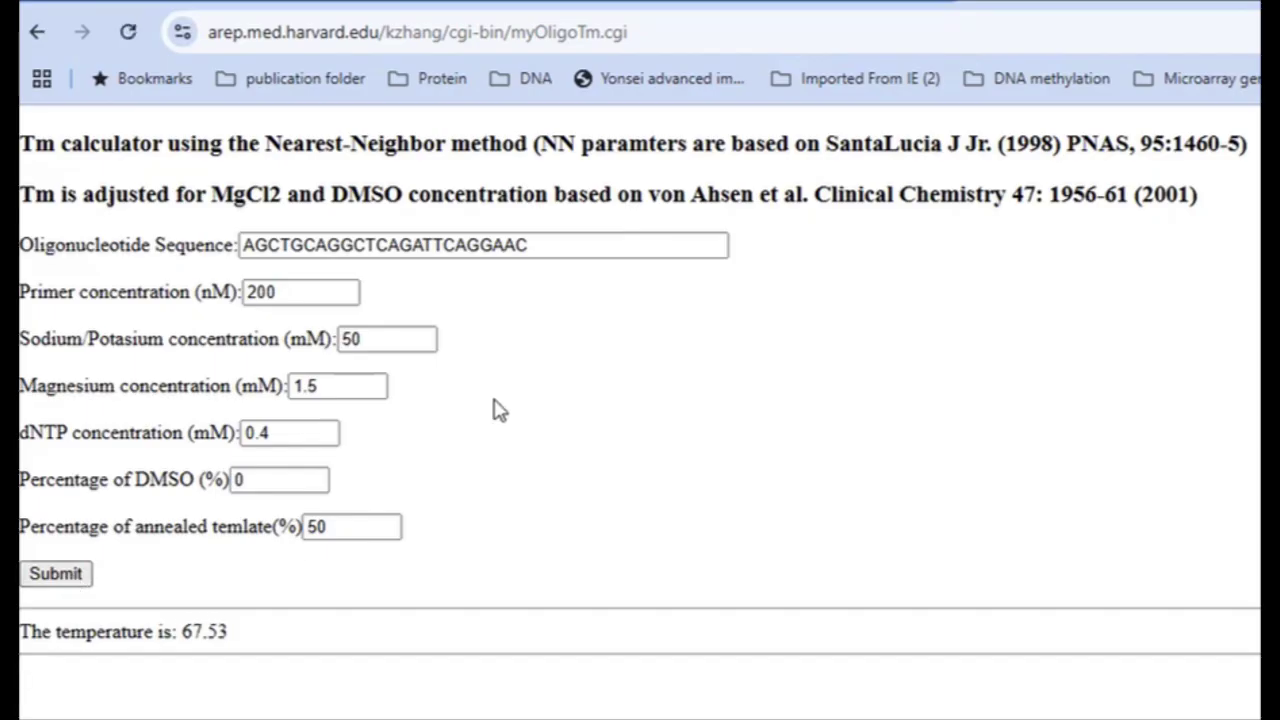
Remove the three trailing bases from the candidate, leaving AGCTGCAGGCTCAGATTCAGG, and recalculate its melting temperature.
click(554, 245)
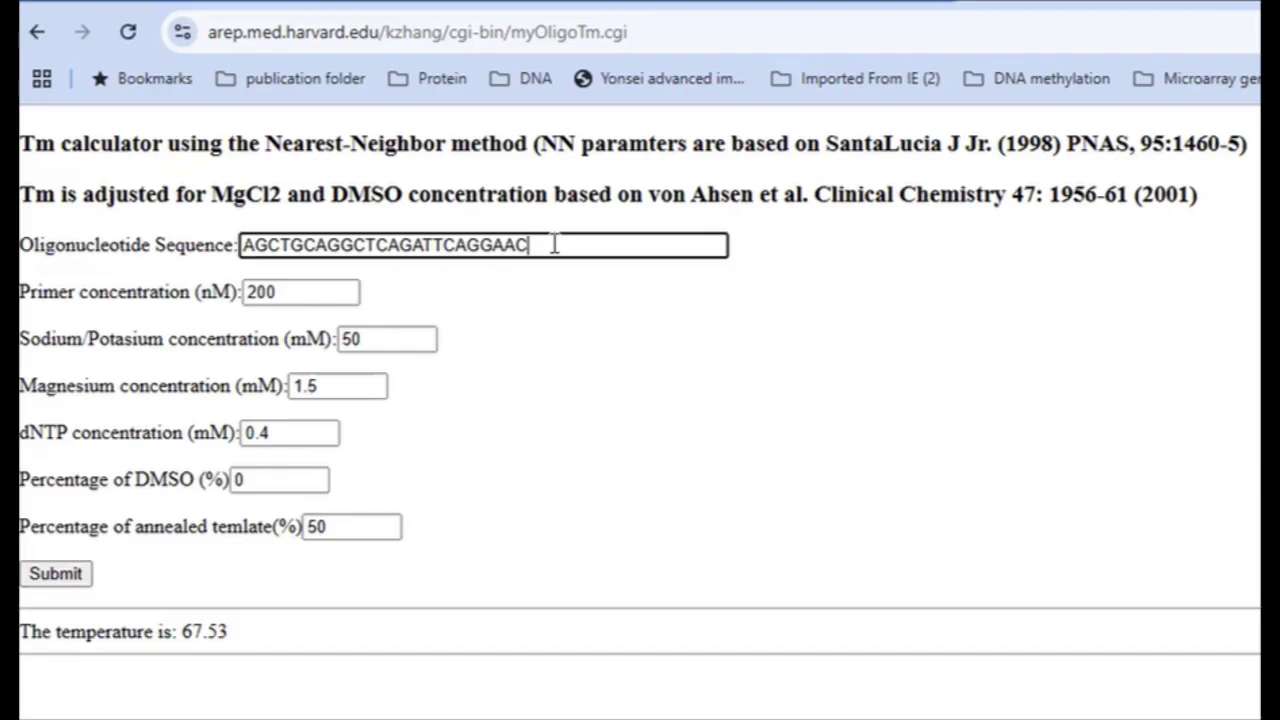
key(BackSpace)
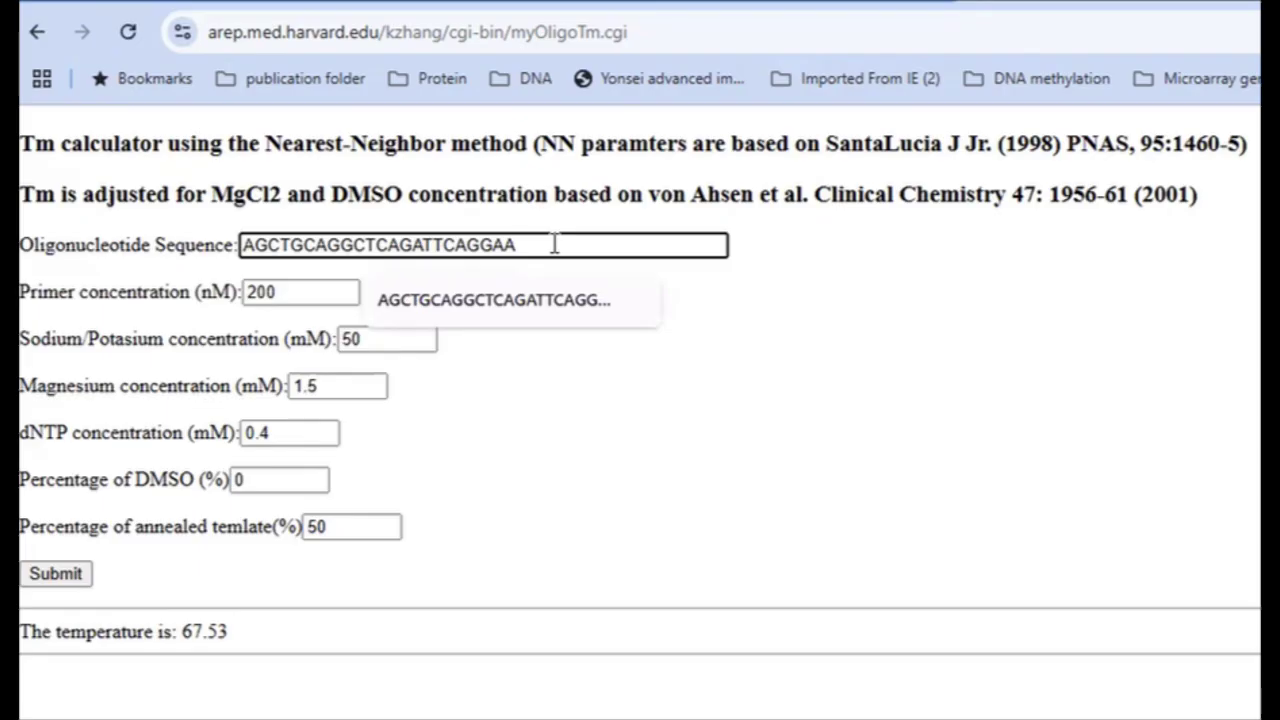
key(BackSpace)
click(80, 578)
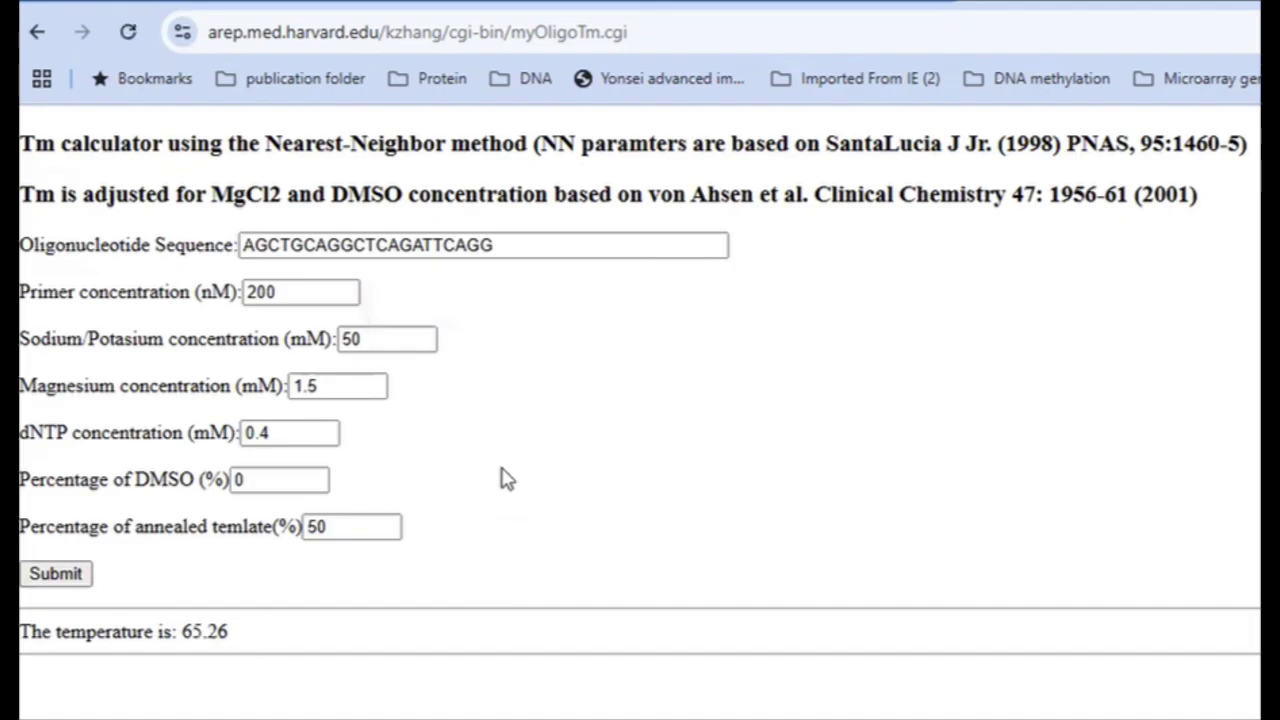
Shorten the candidate's end one base at a time to AGCTGCAGGCTCAGATTCA, recalculating the melting temperature after each removal.
click(262, 248)
click(526, 248)
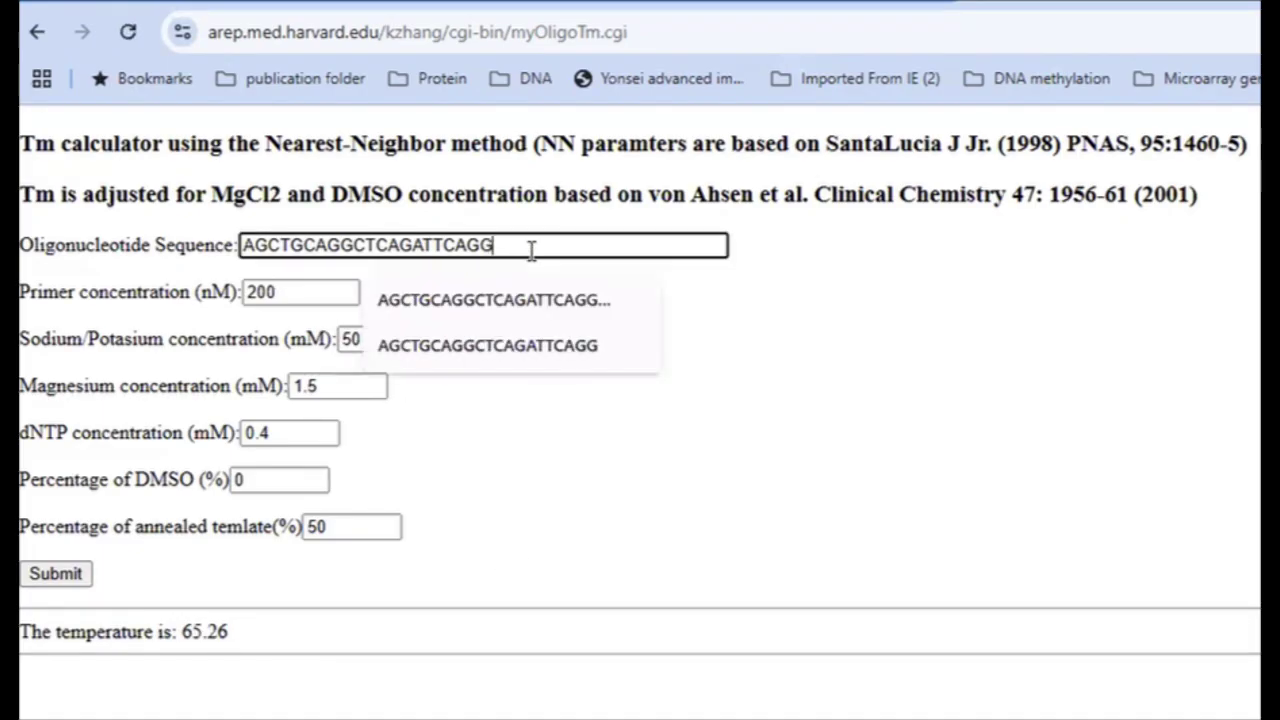
key(BackSpace)
click(68, 575)
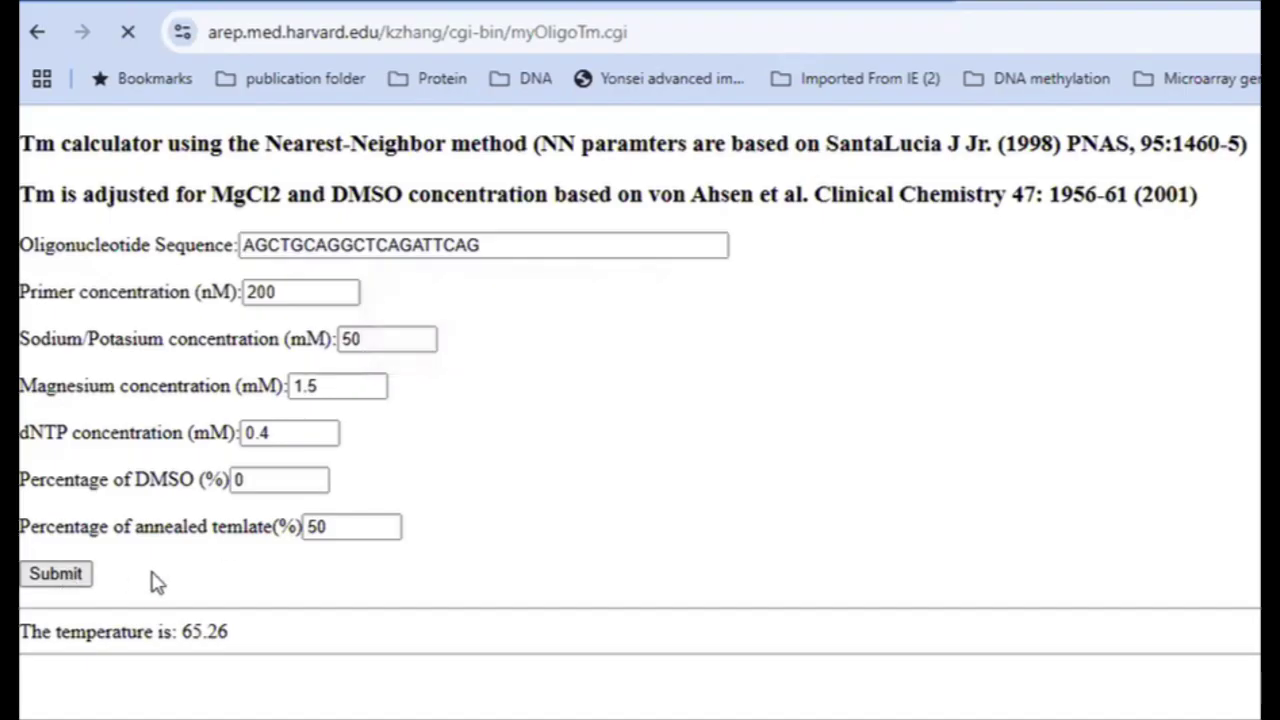
click(510, 245)
key(BackSpace)
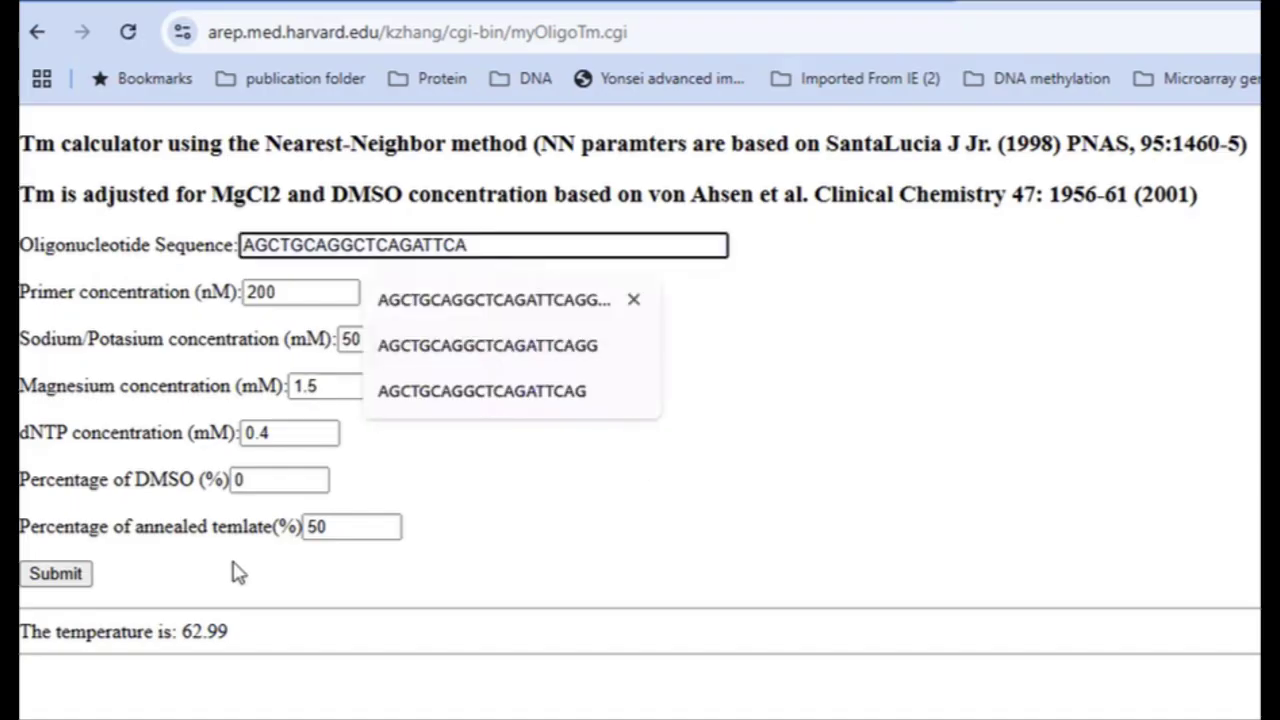
click(40, 576)
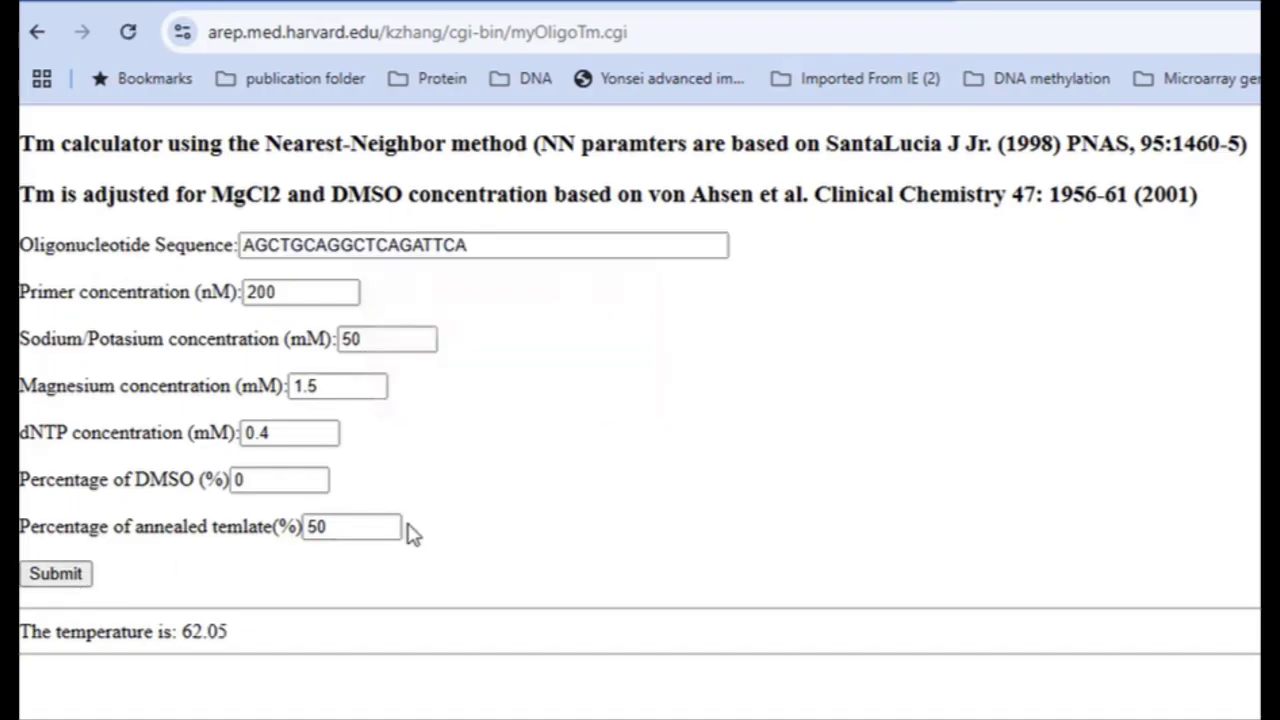
click(38, 575)
Copy the trimmed sequence AGCTGCAGGCTCAGATTCA, search for it in Serial Cloner and select the hit in the vimentin sequence.
double_click(497, 241)
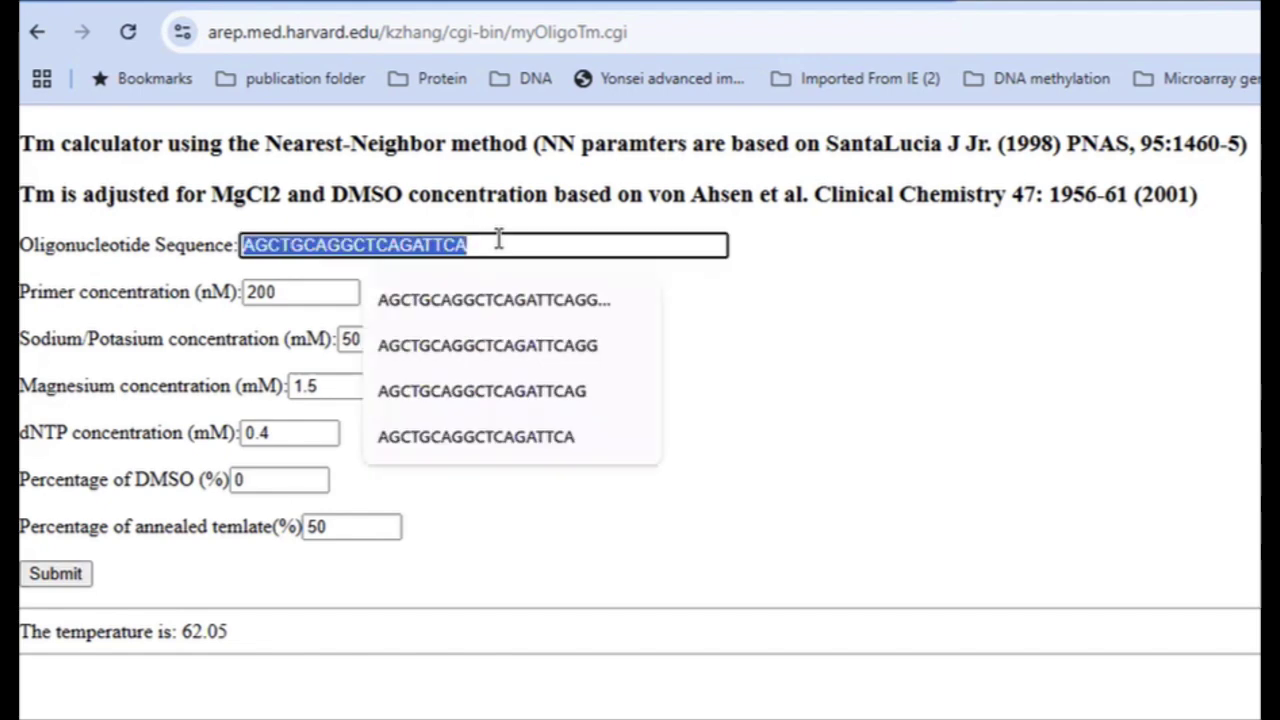
key(alt+Tab)
click(1077, 127)
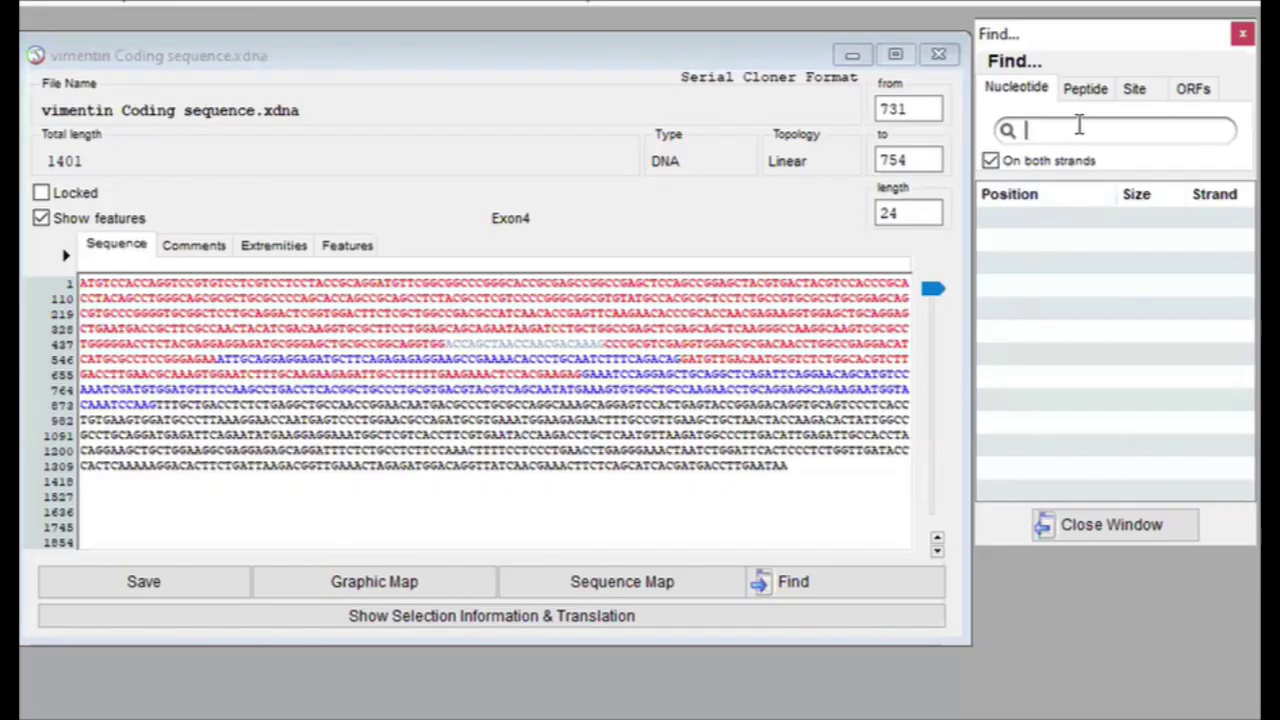
key(ctrl+v)
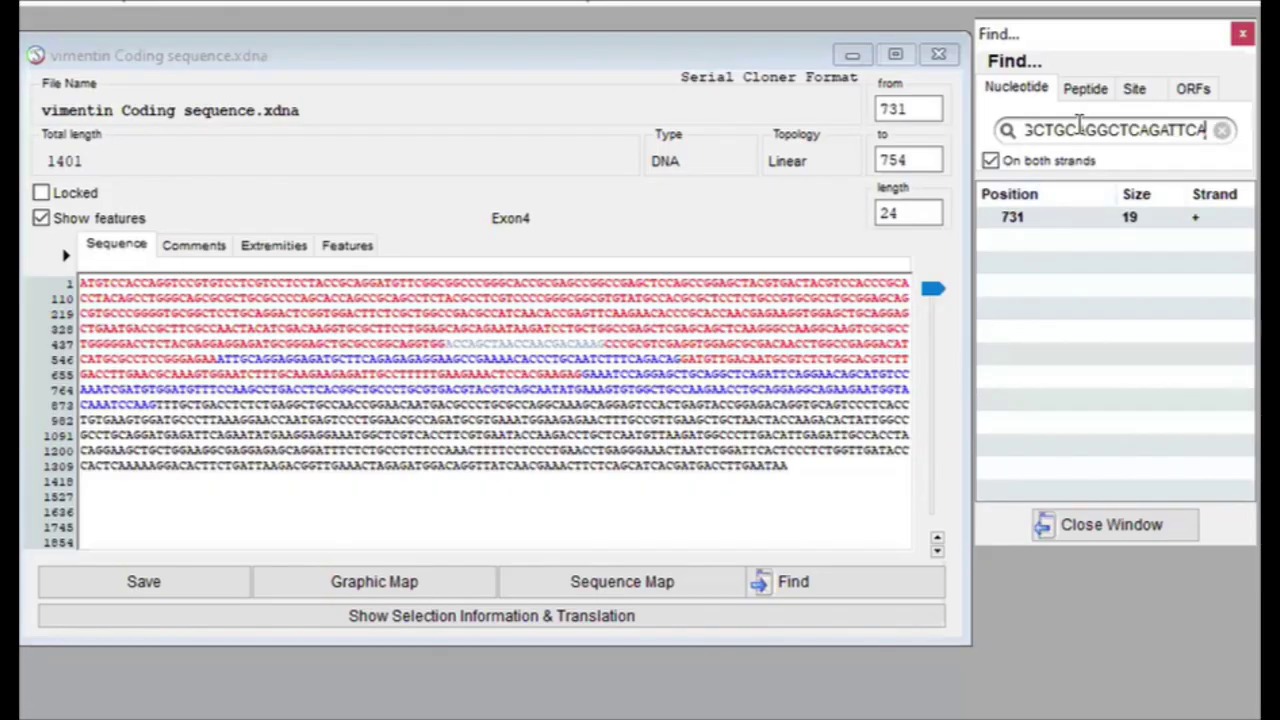
click(1104, 228)
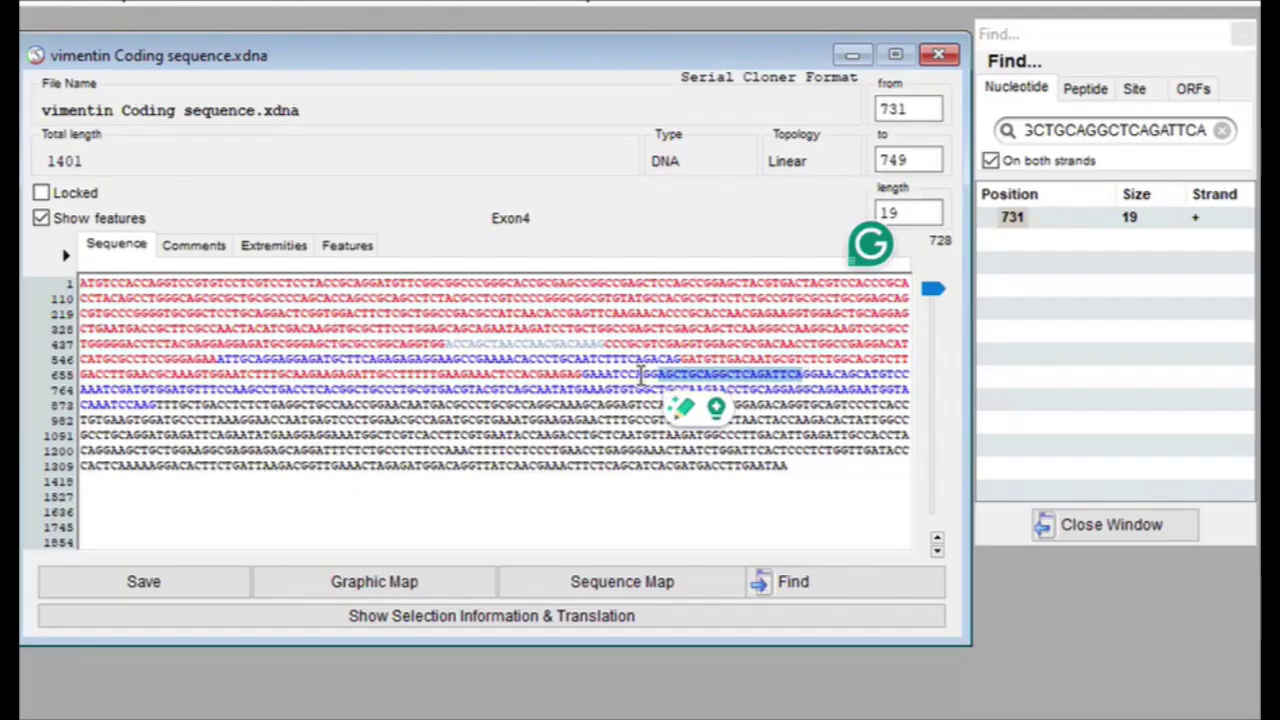
Copy bases 723 to 745 of the vimentin sequence and calculate the melting temperature of AATCCAGGAGCTGCAGGCTCAGA in the Tm calculator.
click(641, 374)
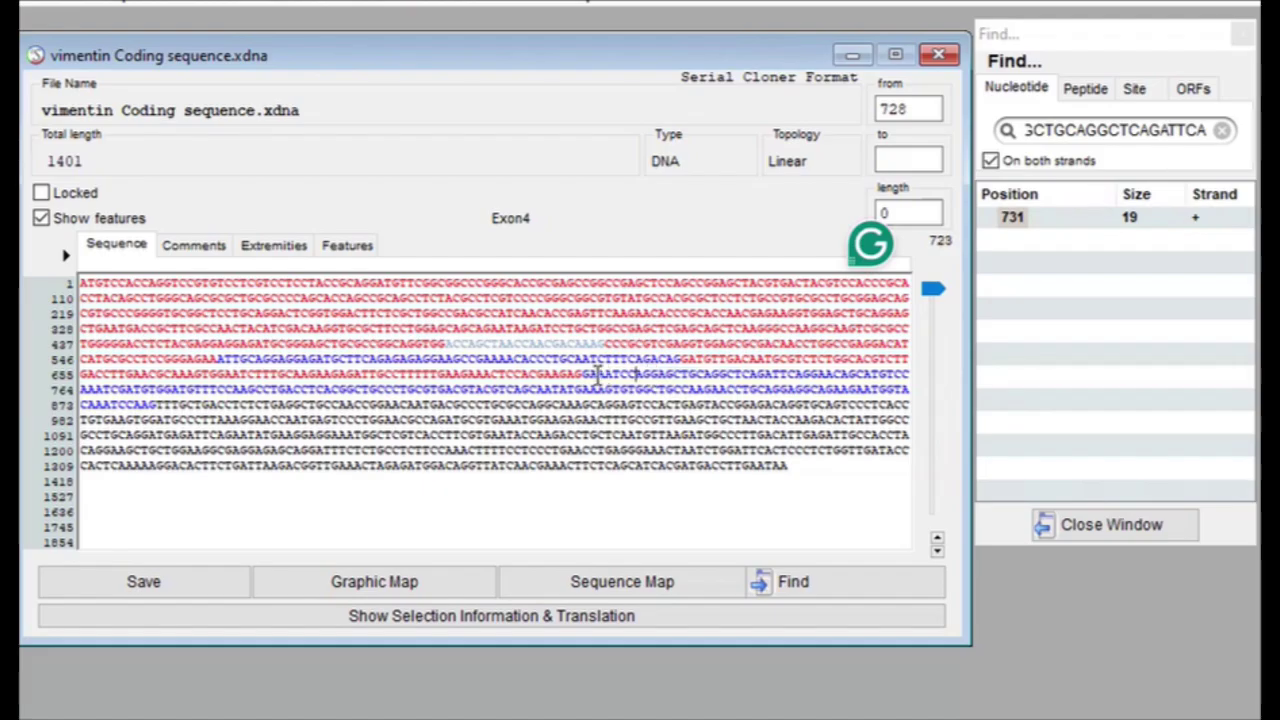
drag(597, 375, 755, 372)
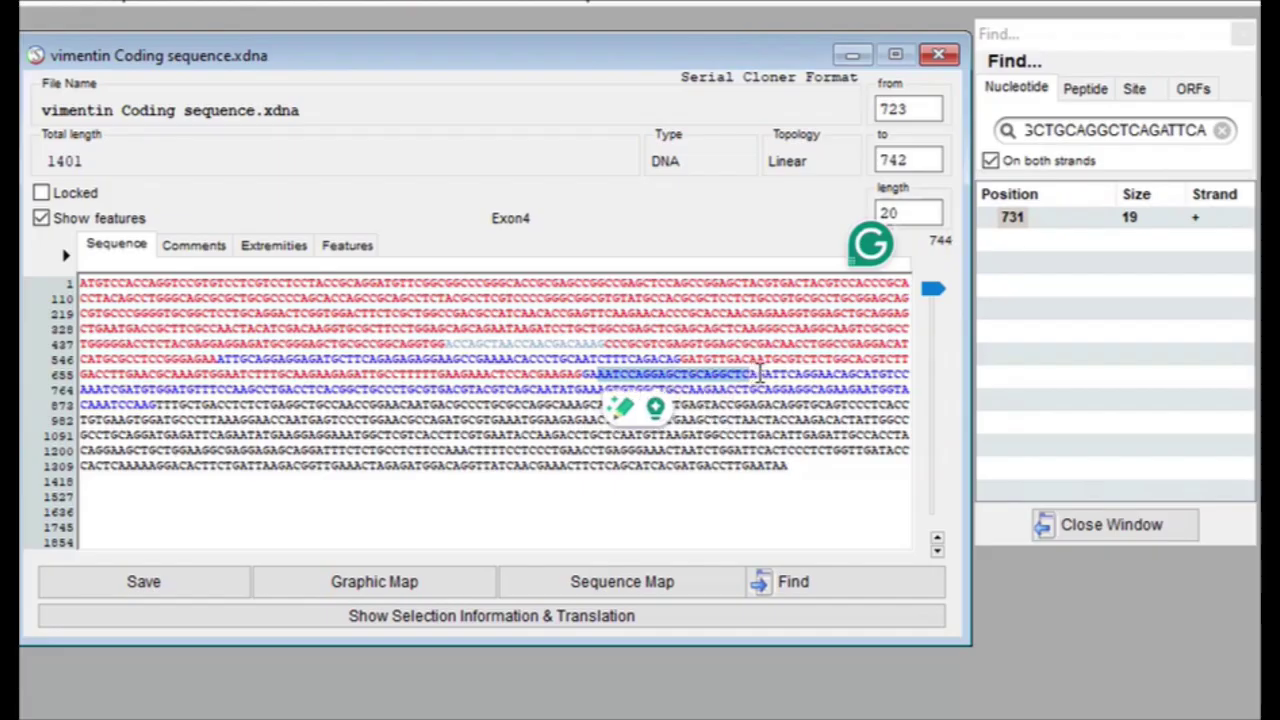
drag(760, 373, 778, 373)
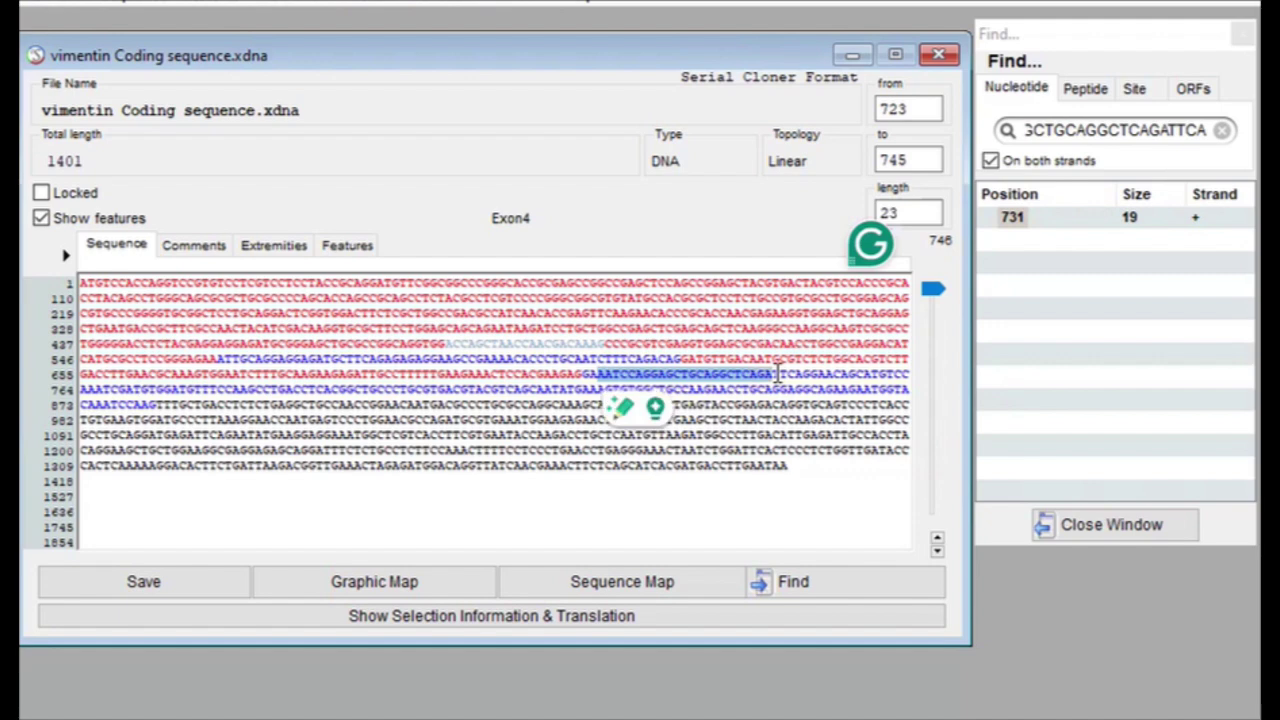
right_click(735, 373)
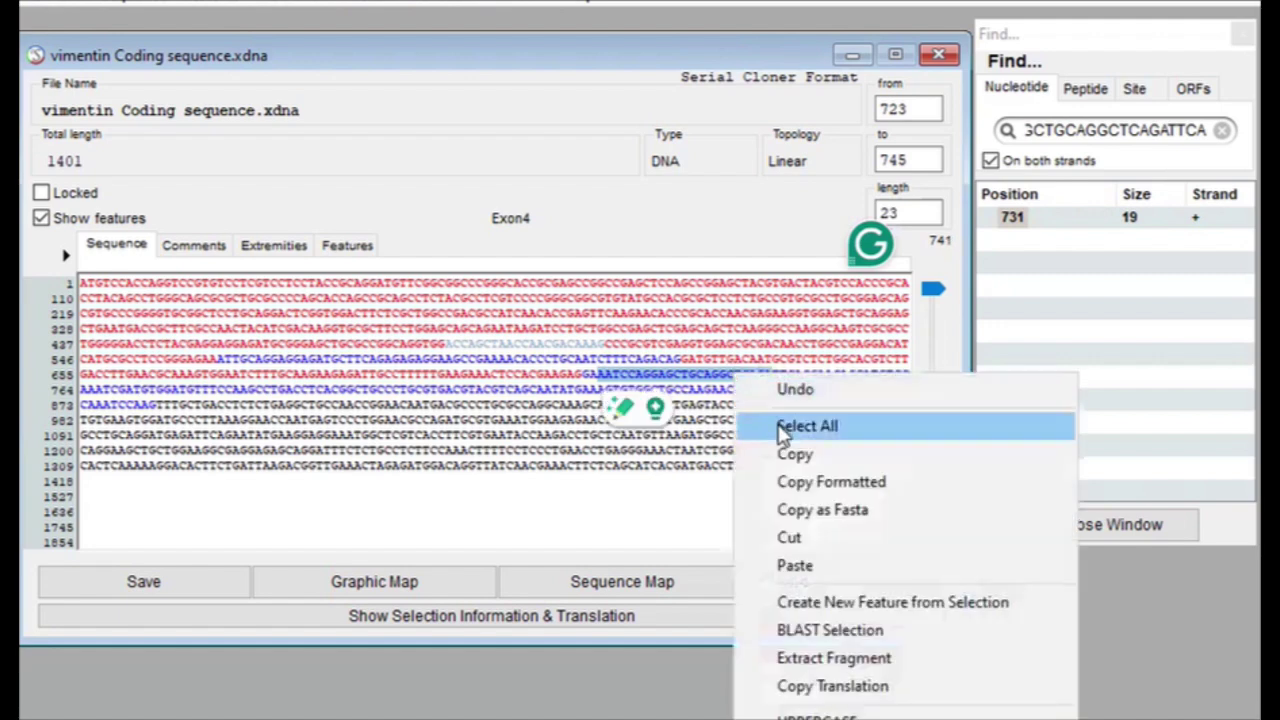
click(795, 452)
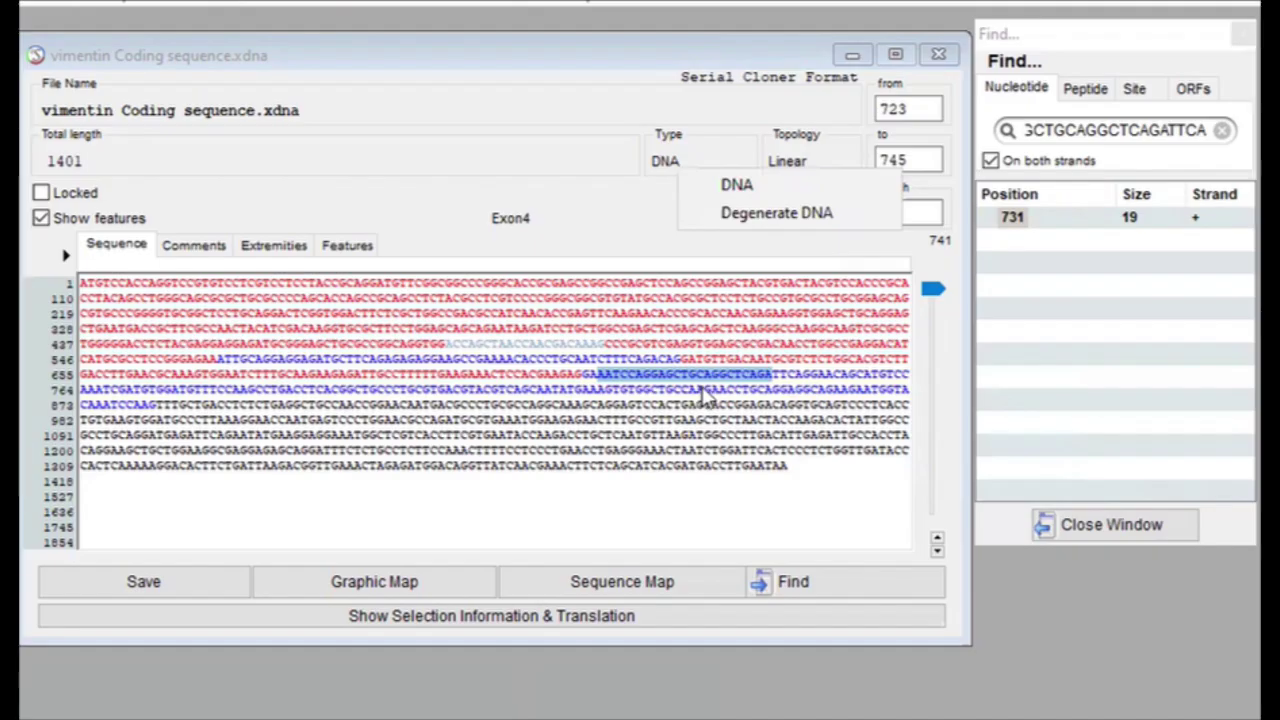
click(937, 246)
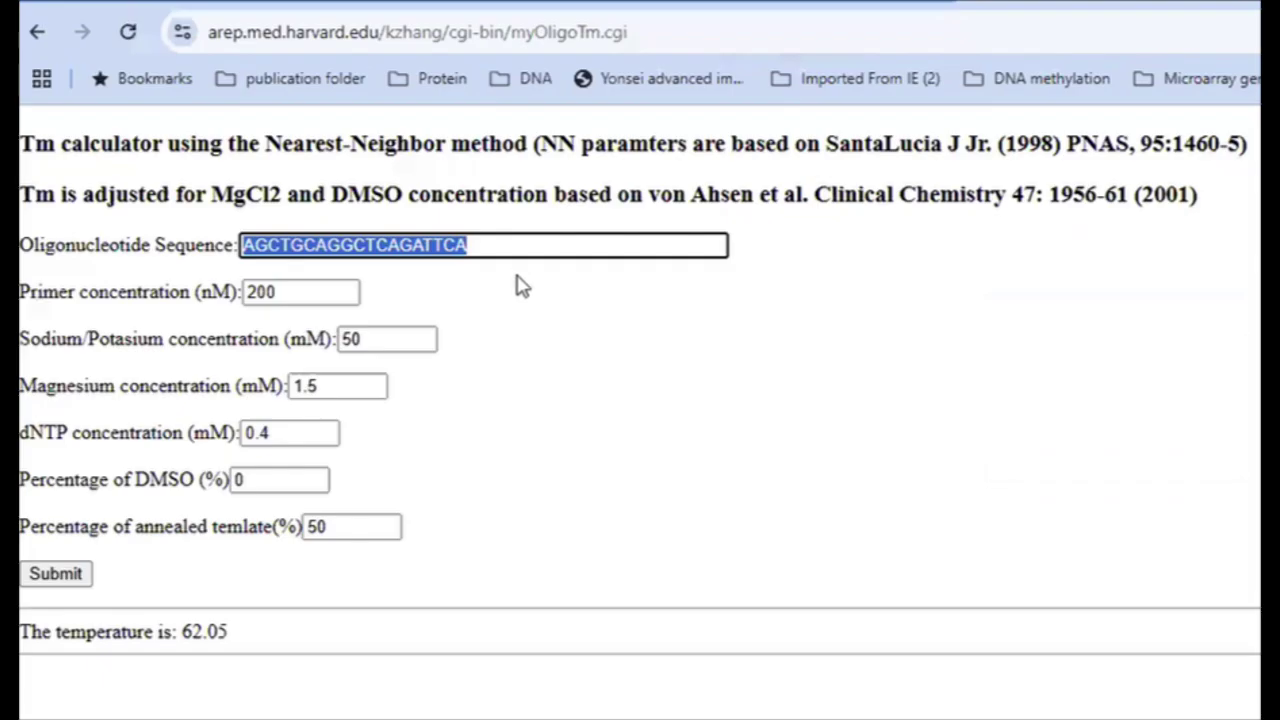
key(ctrl+v)
click(60, 573)
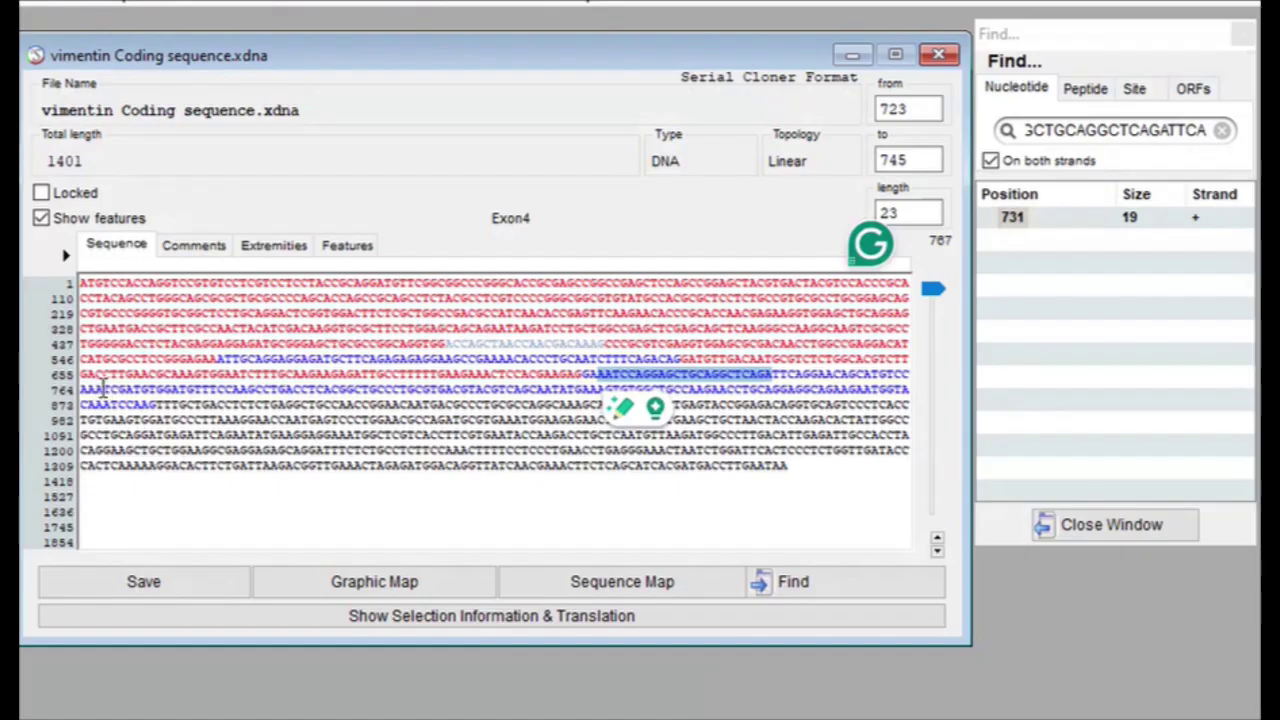
Copy bases 765 to 788 from Serial Cloner and calculate the melting temperature of AATCGATGTGGATGTTTCCAAGCC in the Tm calculator.
drag(93, 390, 275, 393)
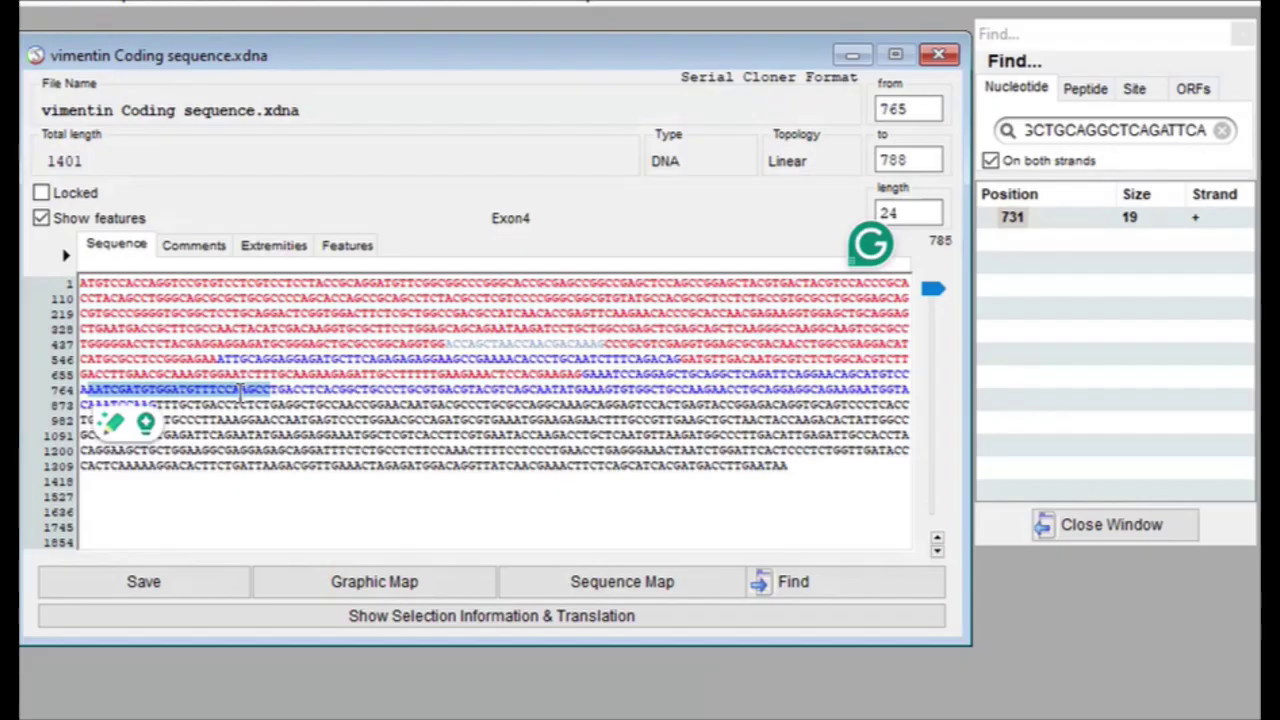
key(alt+Tab)
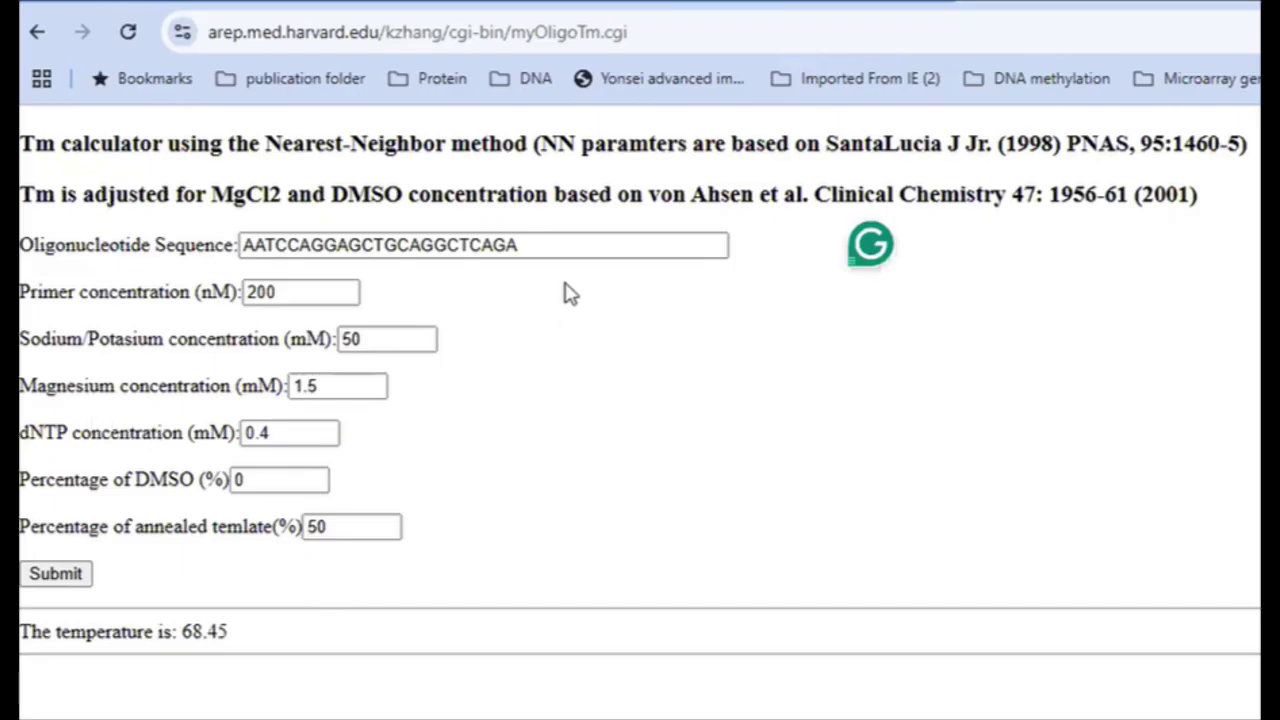
double_click(537, 245)
key(ctrl+v)
click(75, 573)
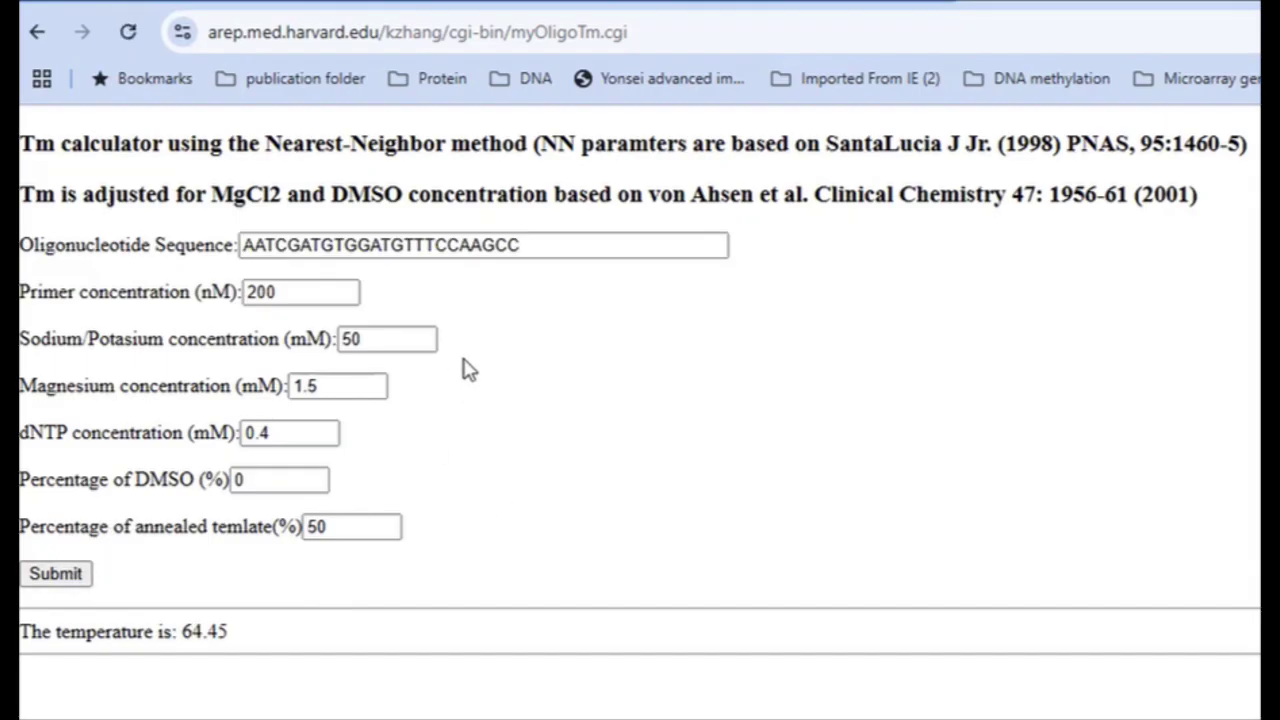
Shorten the candidate's end one base at a time to AATCGATGTGGATGTTTCCAAG, recalculating the melting temperature after each removal.
click(538, 245)
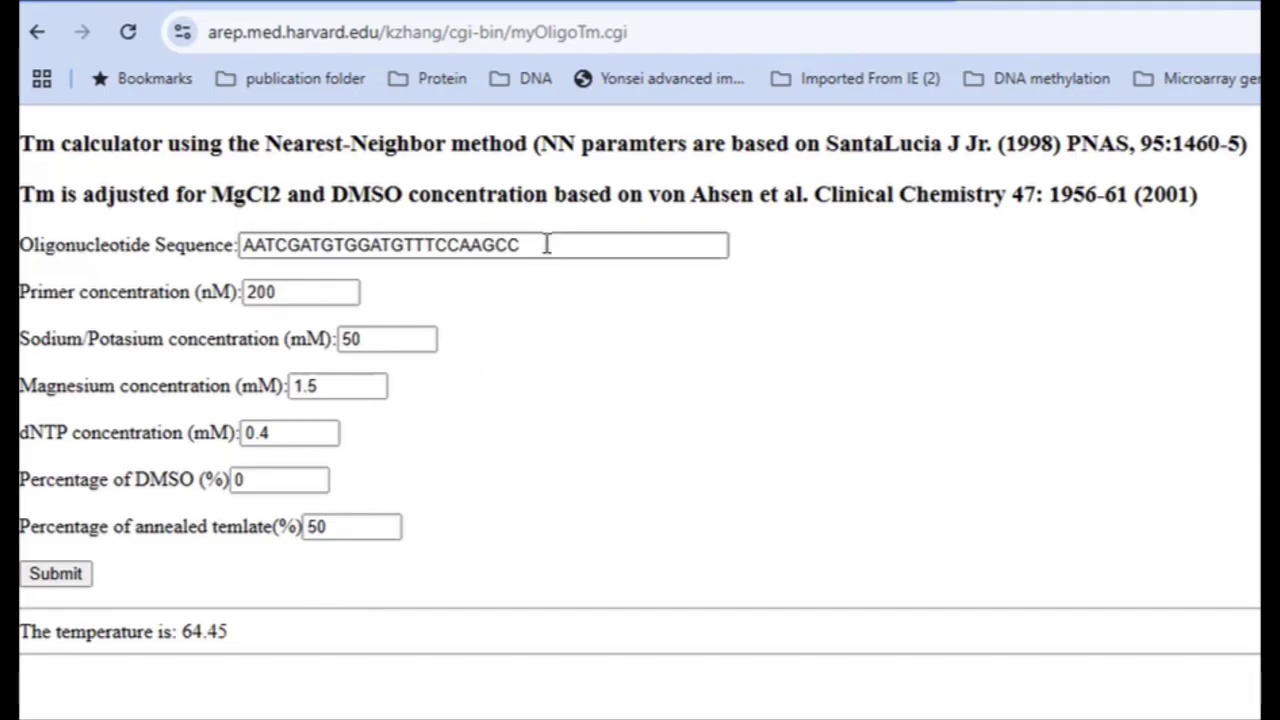
key(BackSpace)
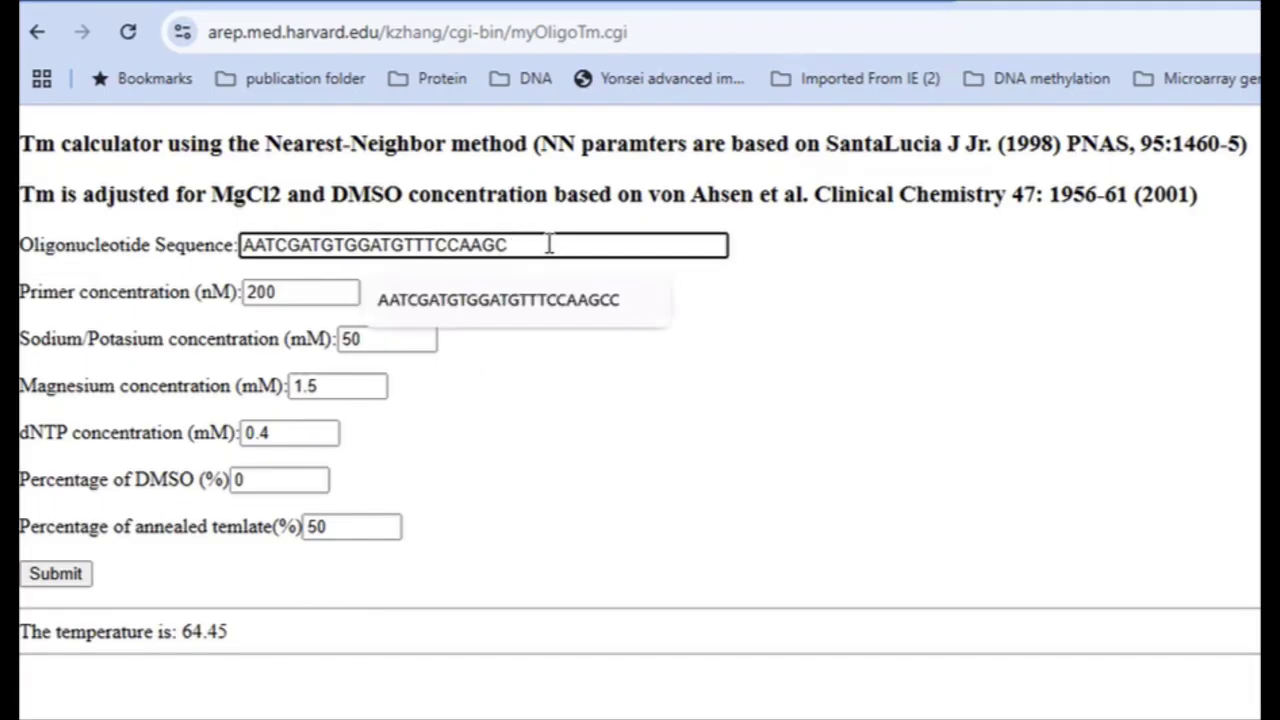
click(60, 578)
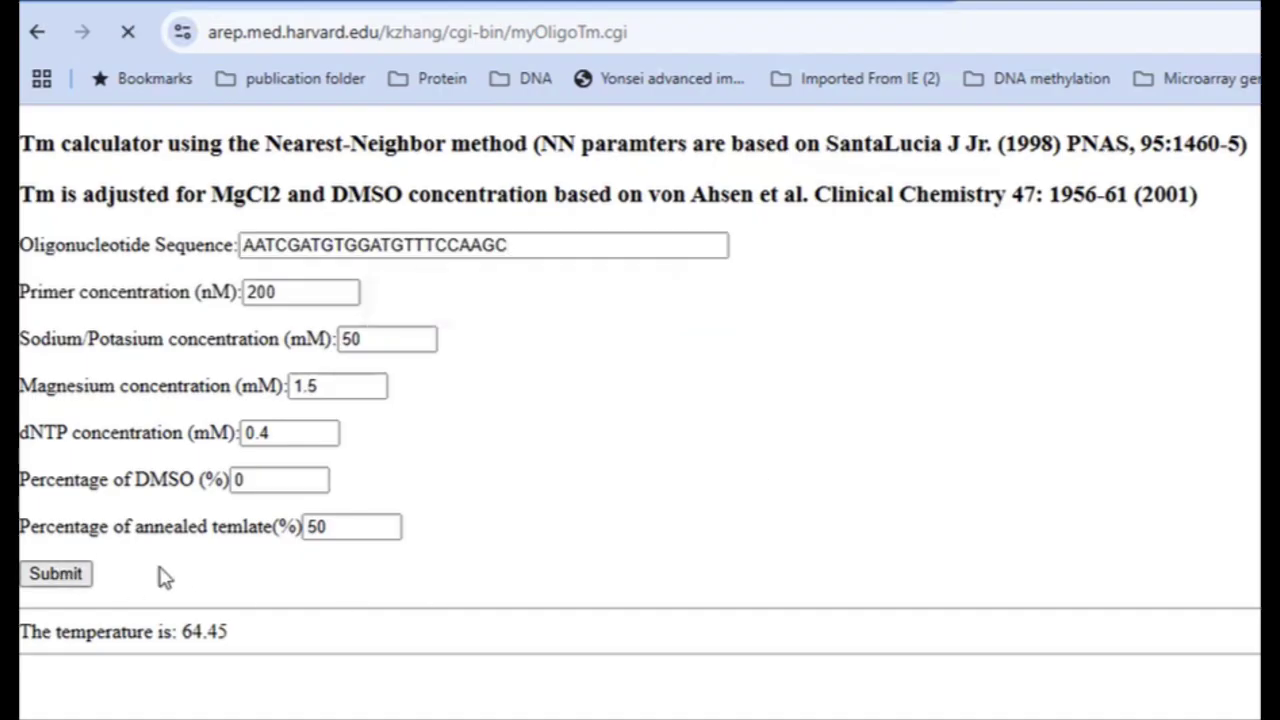
click(534, 244)
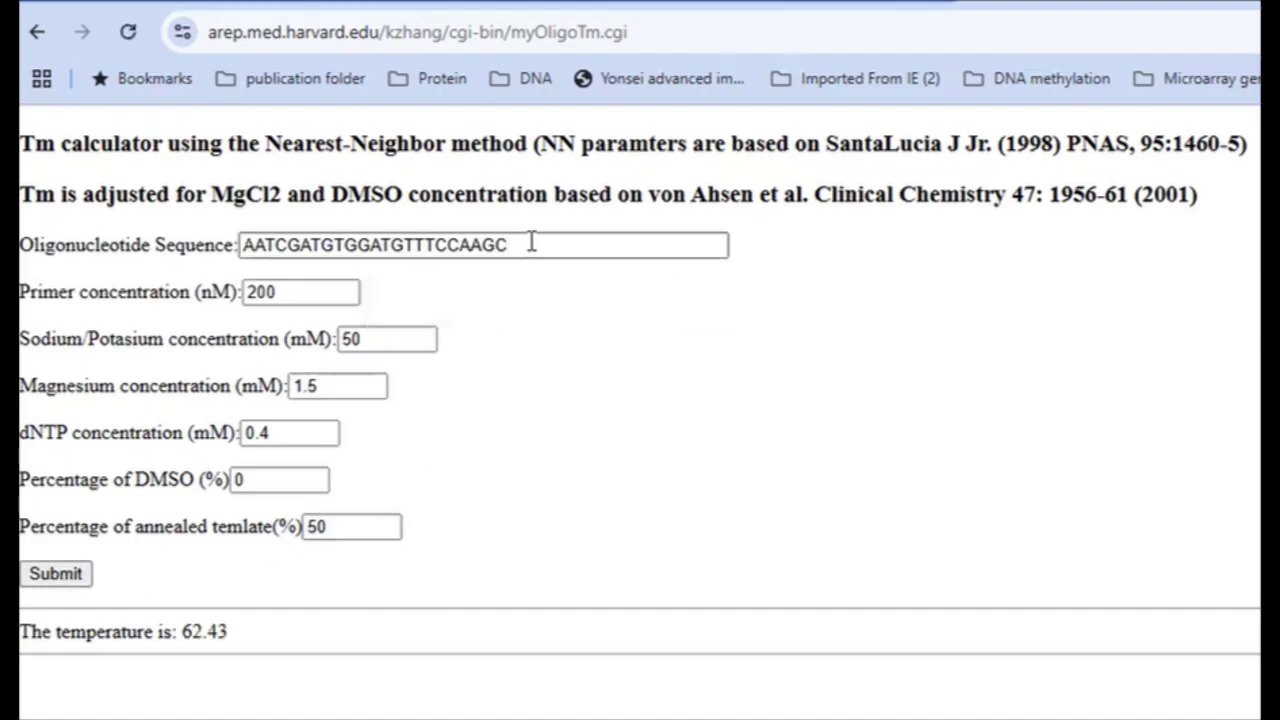
key(BackSpace)
click(62, 577)
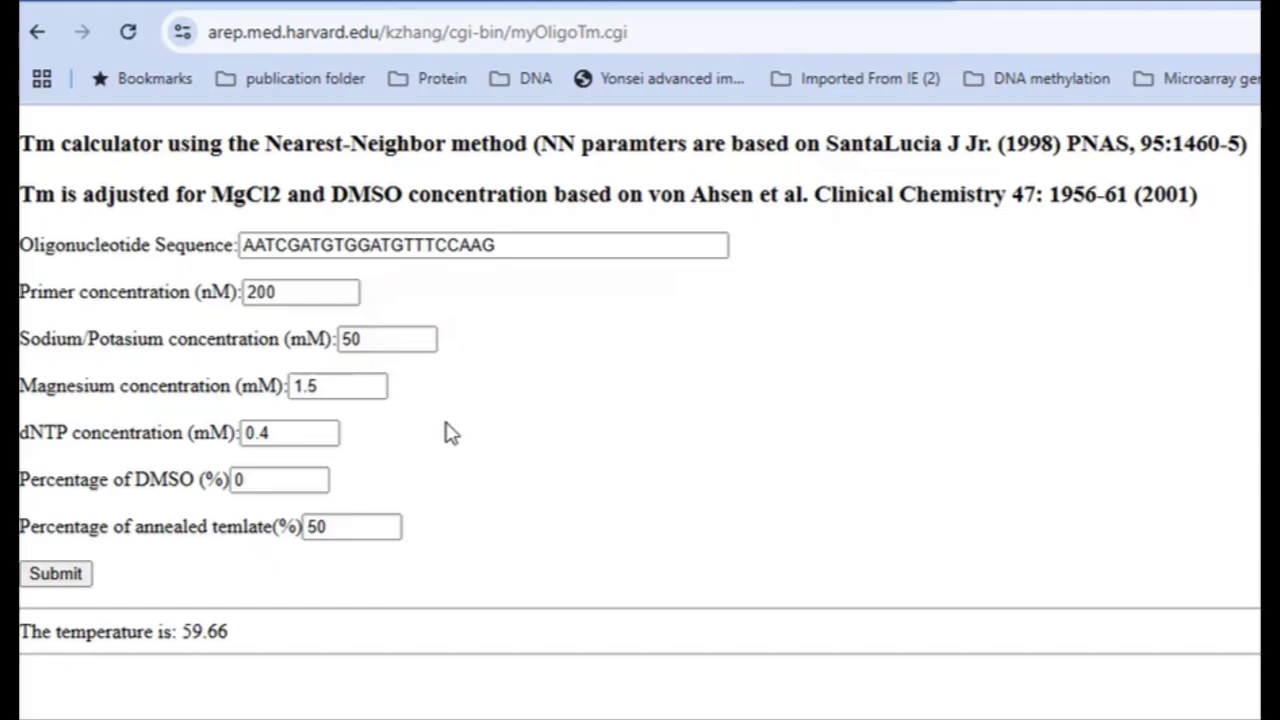
Copy the trimmed sequence AATCGATGTGGATGTTTCCAAG, search for it in Serial Cloner and select the hit at position 765.
click(523, 246)
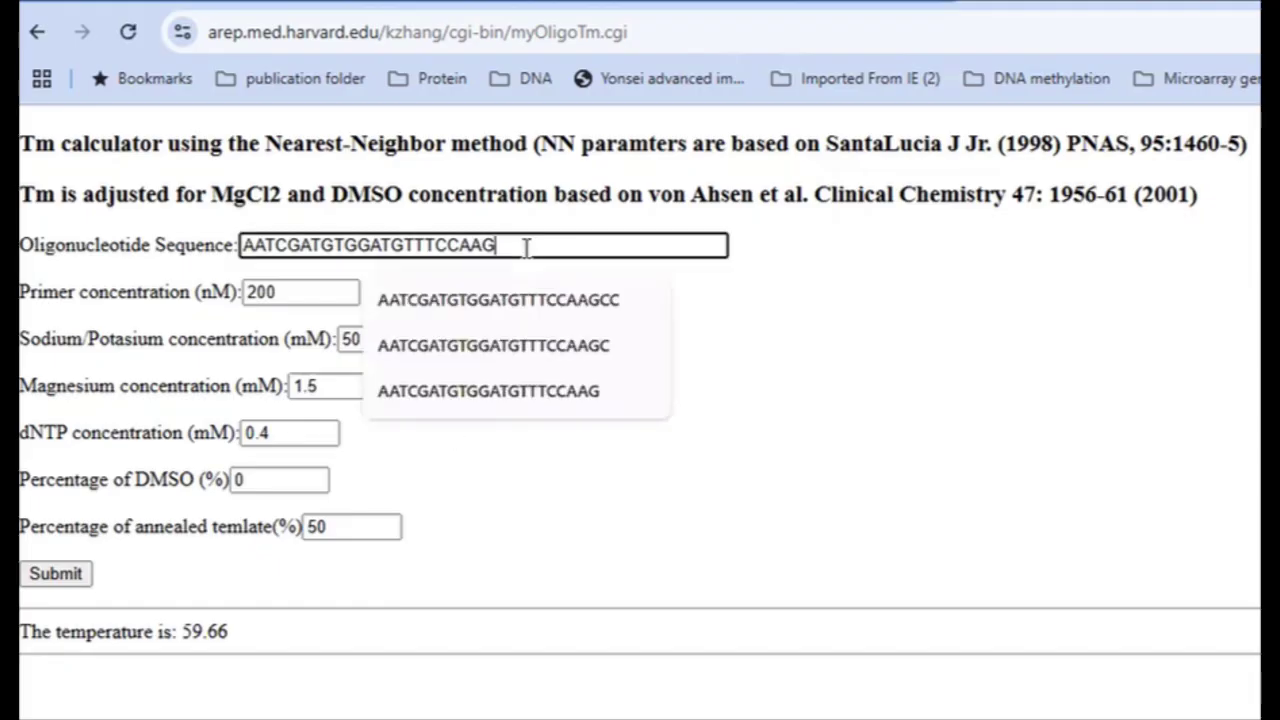
double_click(525, 246)
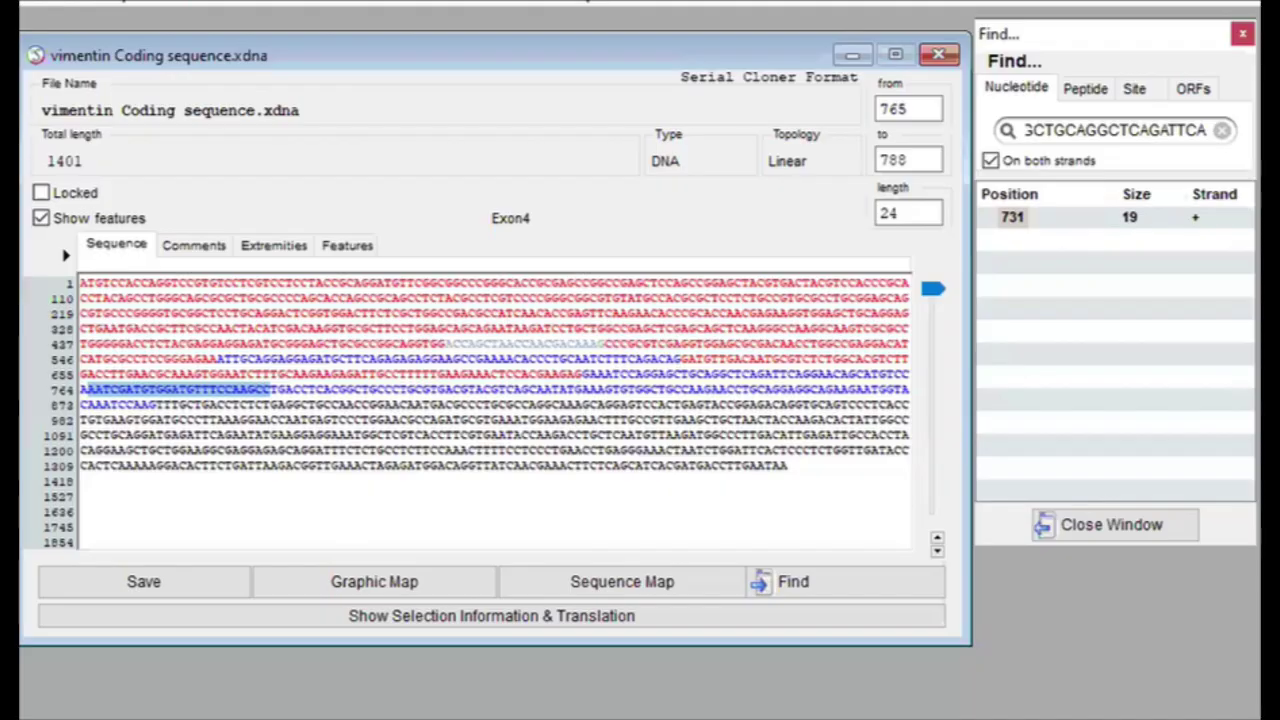
click(1222, 130)
key(ctrl+v)
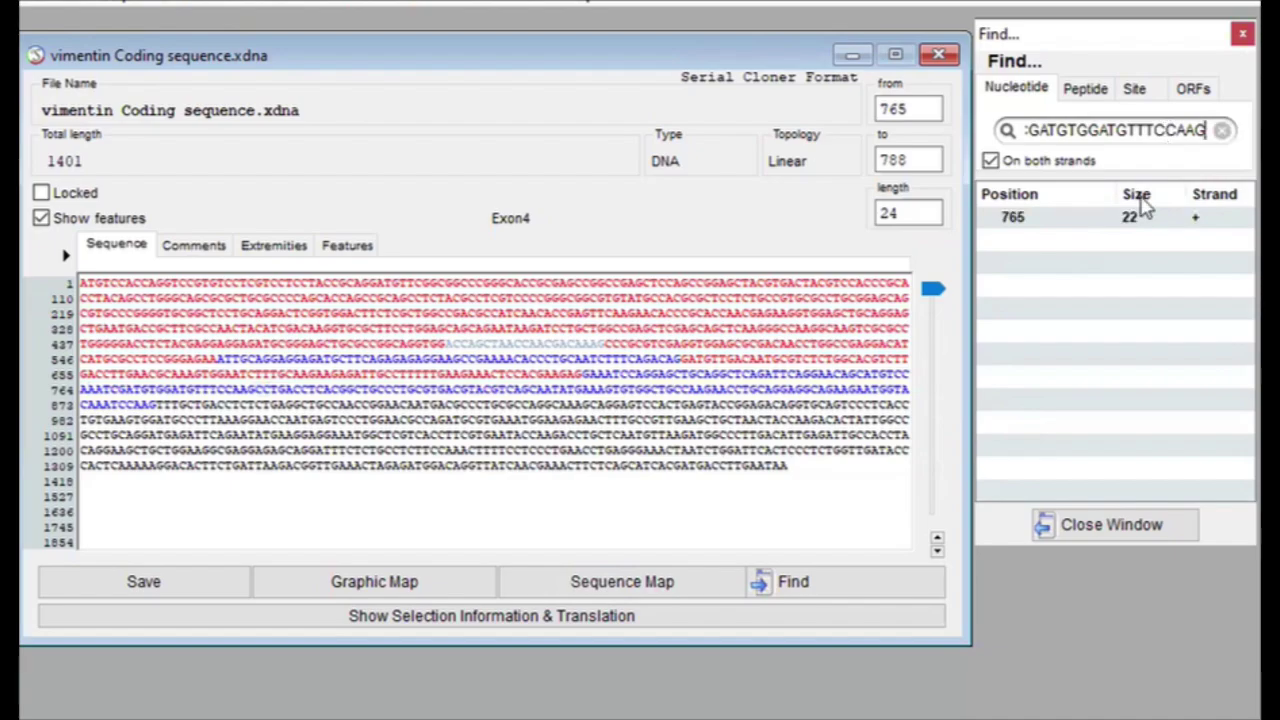
click(1093, 224)
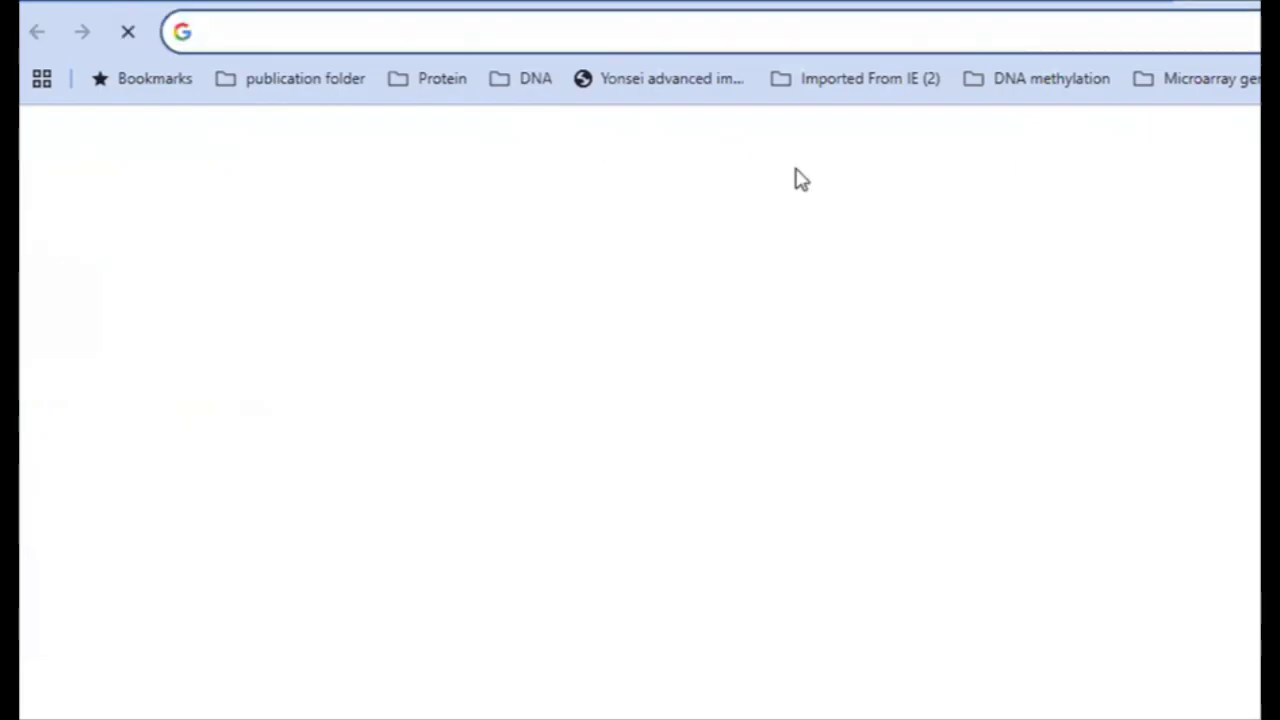
Search the web for "reverse compliment" and open the bioinformatics.org Reverse Complement tool.
text(reverse compliment)
key(Return)
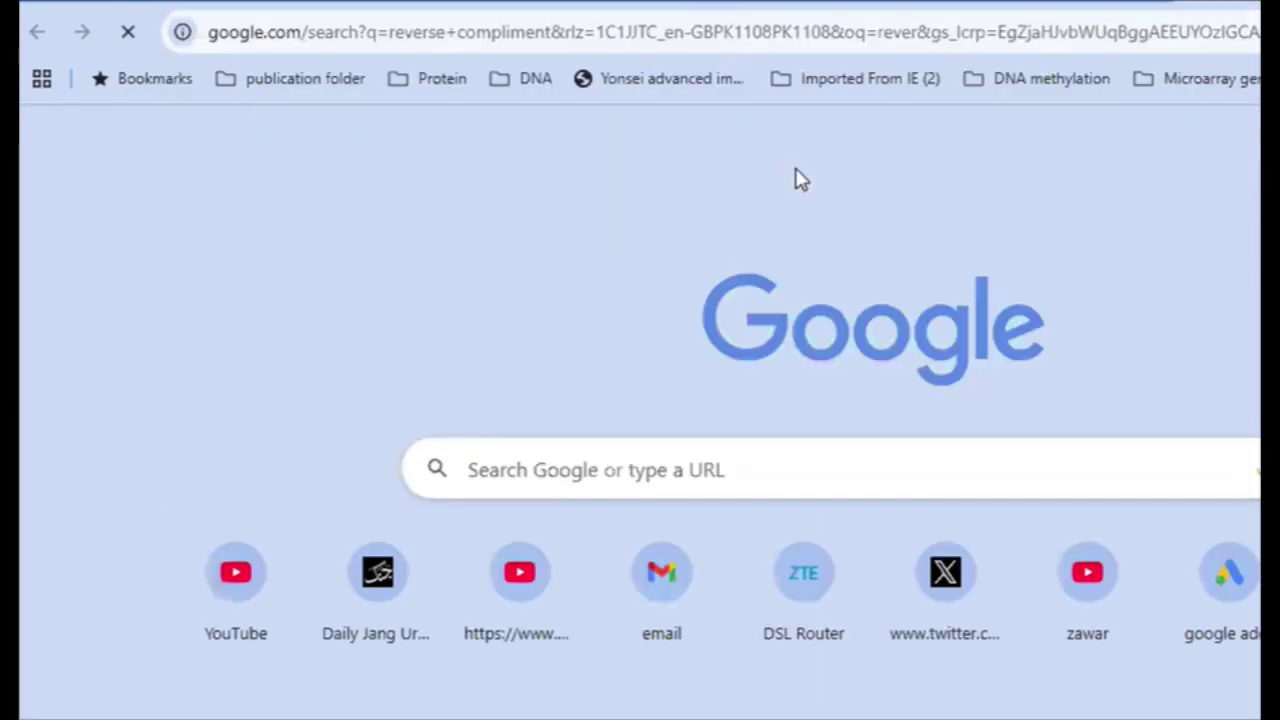
click(445, 482)
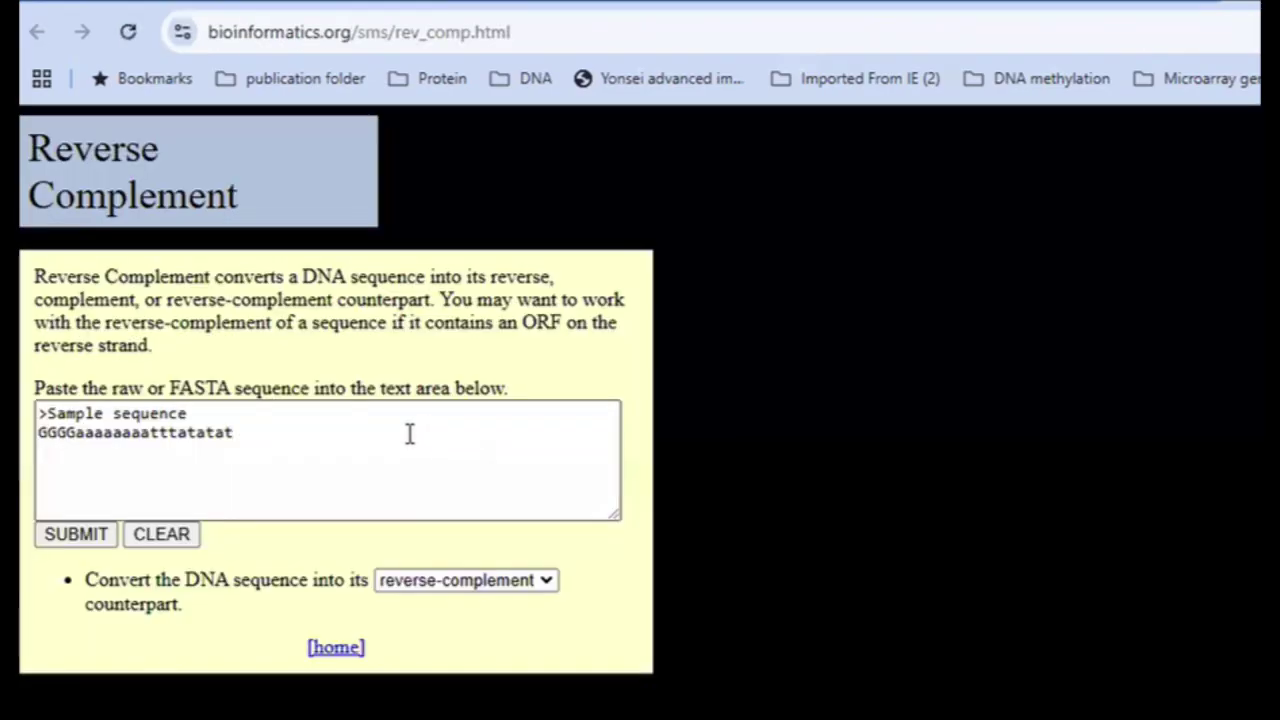
Replace the sample sequence with AATCGATGTGGATGTTTCCAAG, convert it to its reverse complement and copy the result.
drag(409, 433, 22, 413)
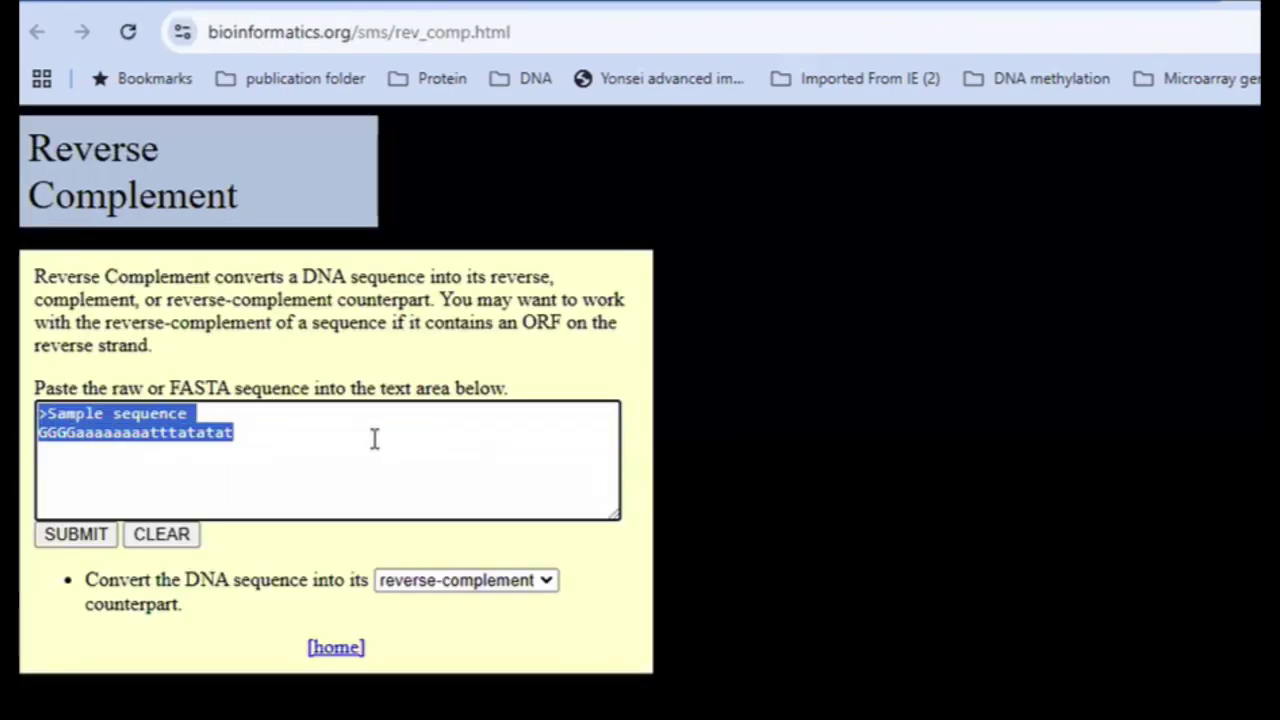
key(ctrl+v)
click(90, 534)
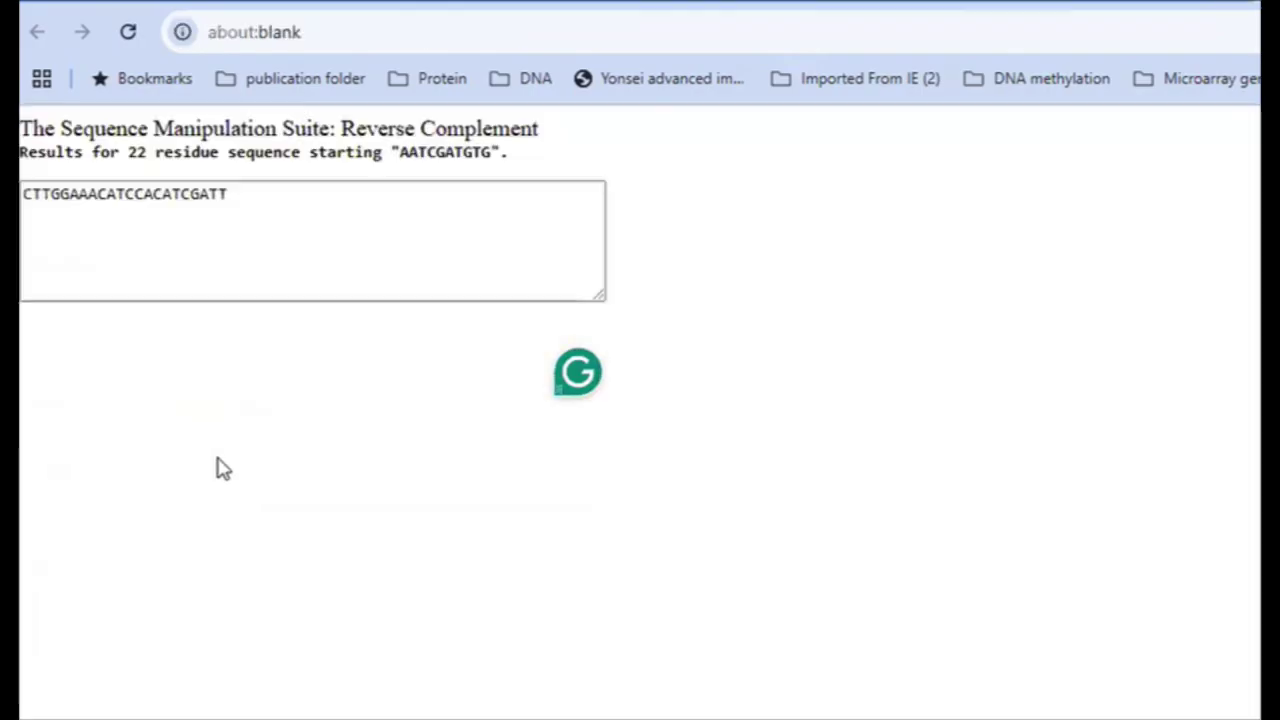
double_click(244, 193)
key(ctrl+c)
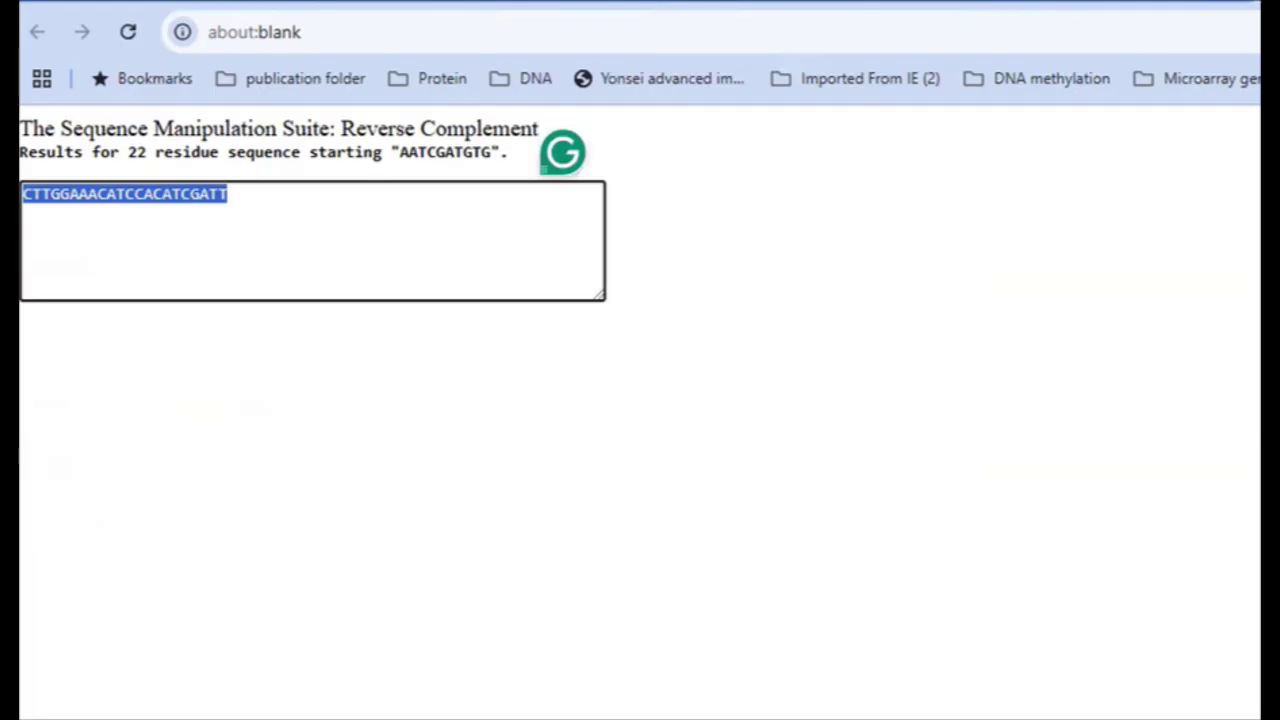
In Serial Cloner, create a new feature from the selected bases 765 to 786 and name it Vim-RP.
key(alt+Tab)
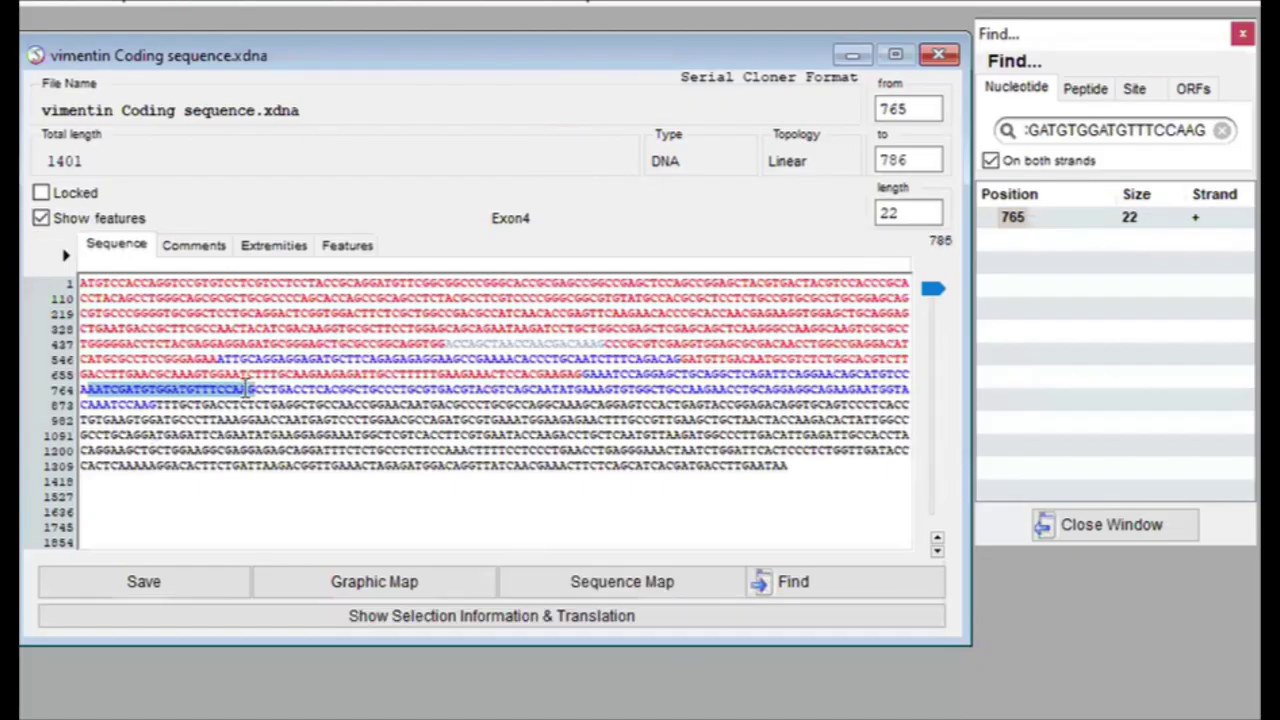
click(345, 248)
click(101, 531)
click(312, 292)
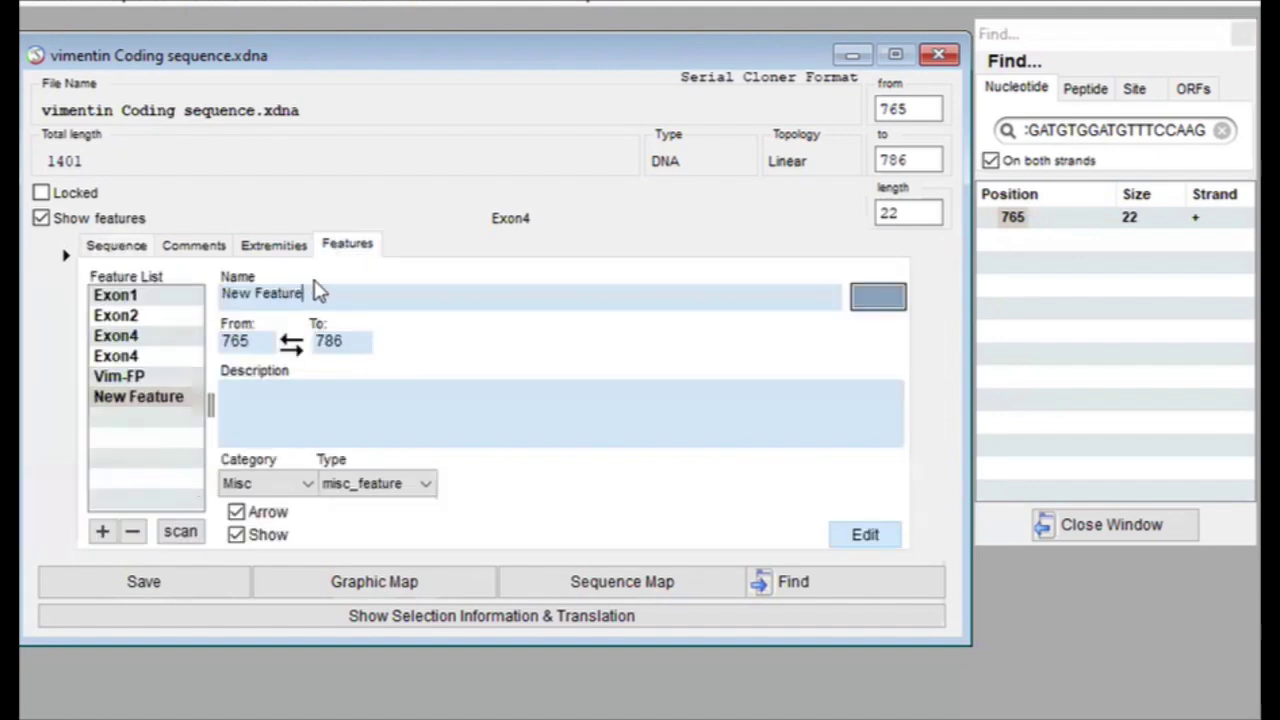
drag(309, 294, 202, 293)
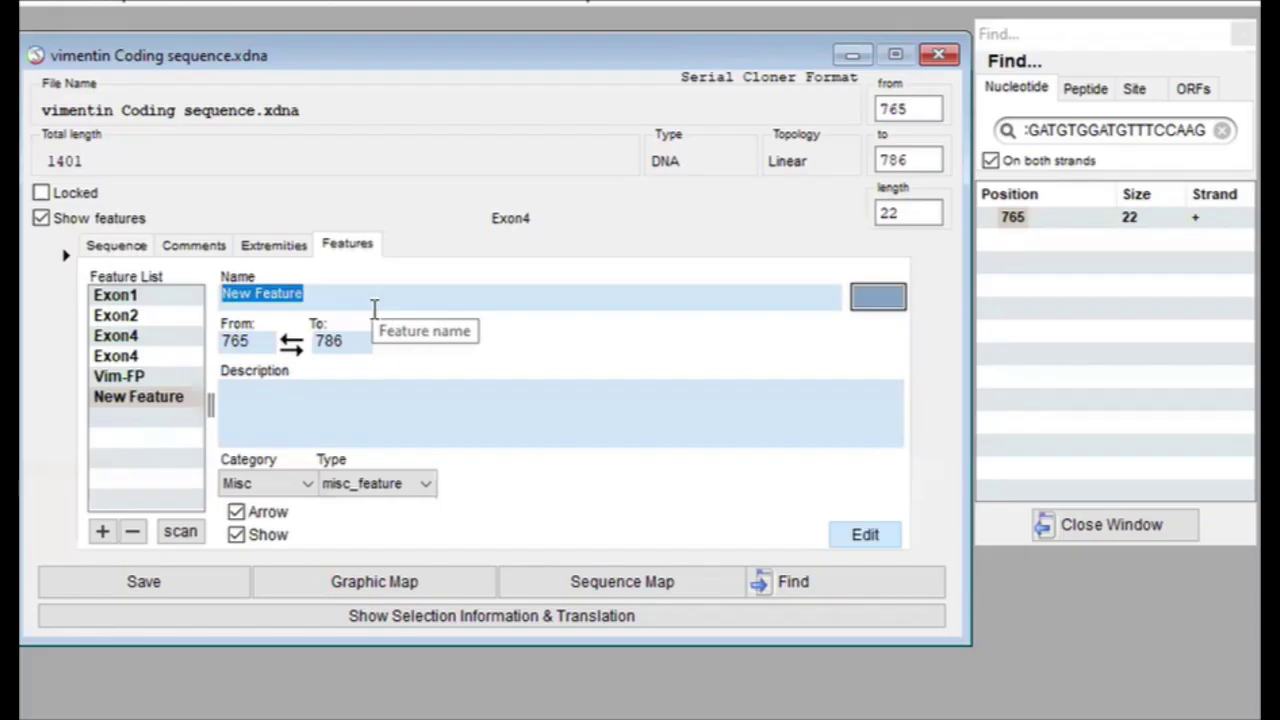
text(Vim-RP)
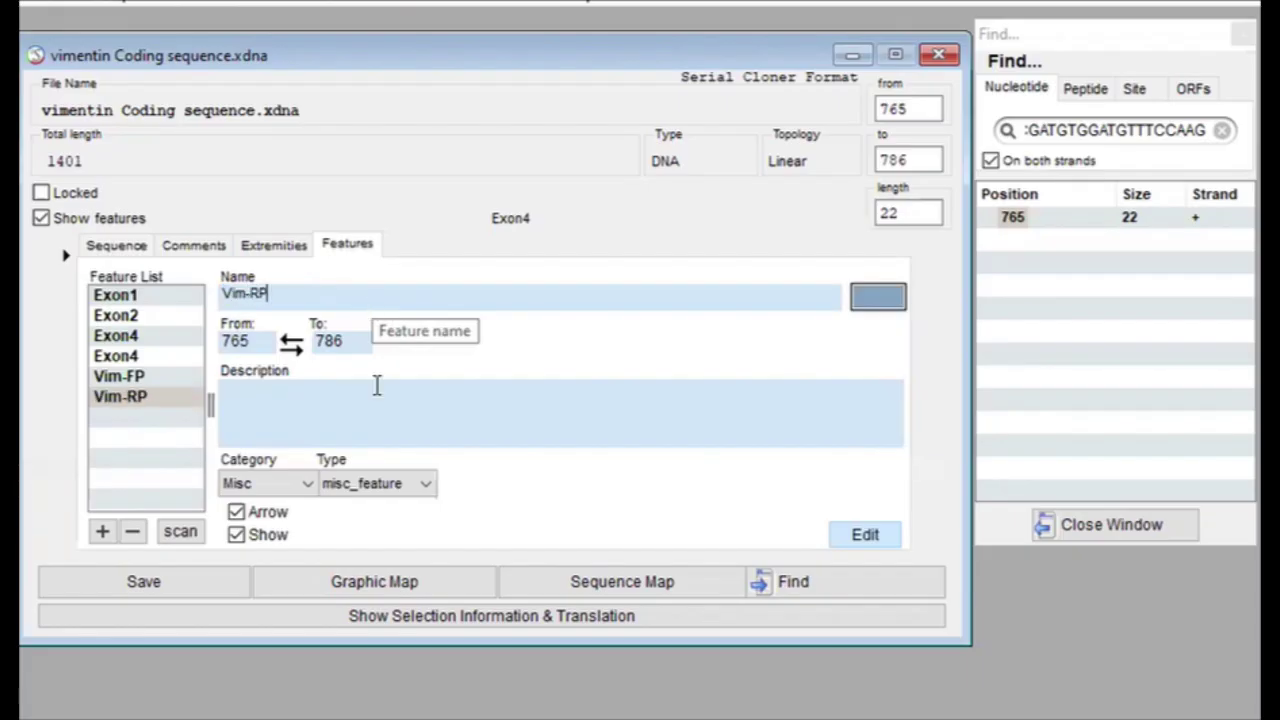
Enter the reverse primer CTTGGAAACATCCACATCGATT with a leading 5 and 59.6C on a second line as the Vim-RP description.
key(ctrl+v)
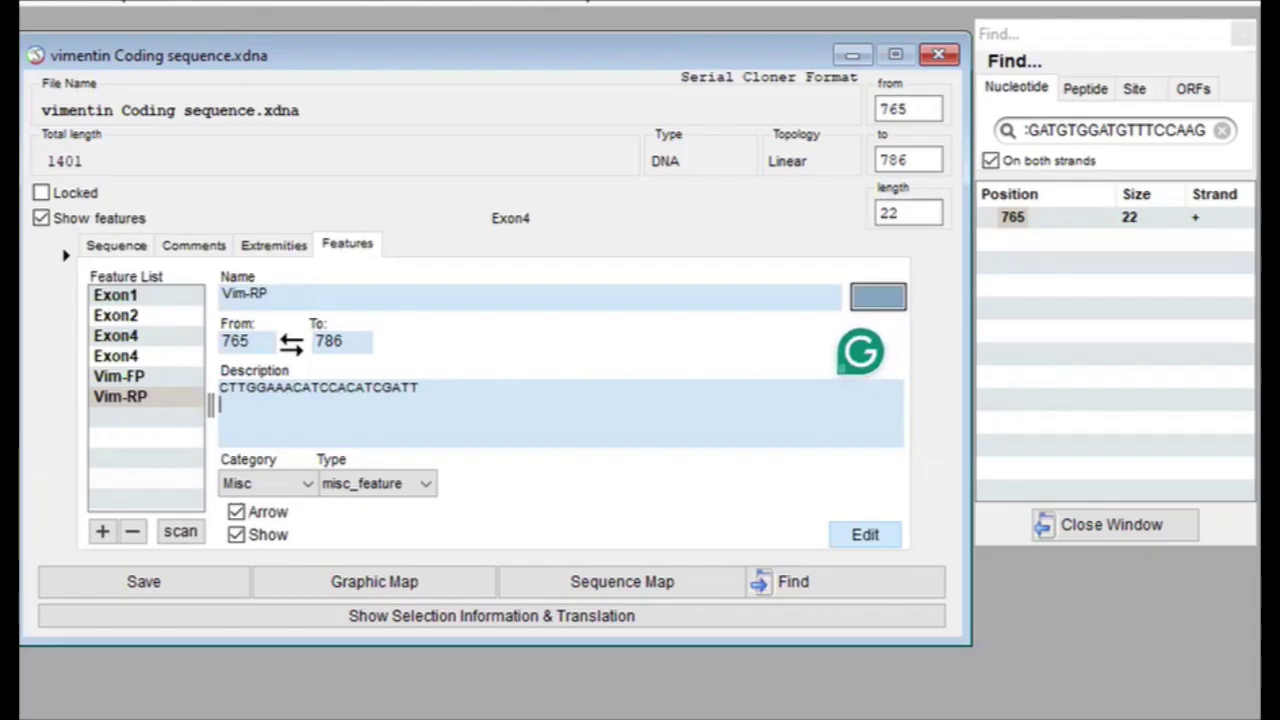
text(9.6C)
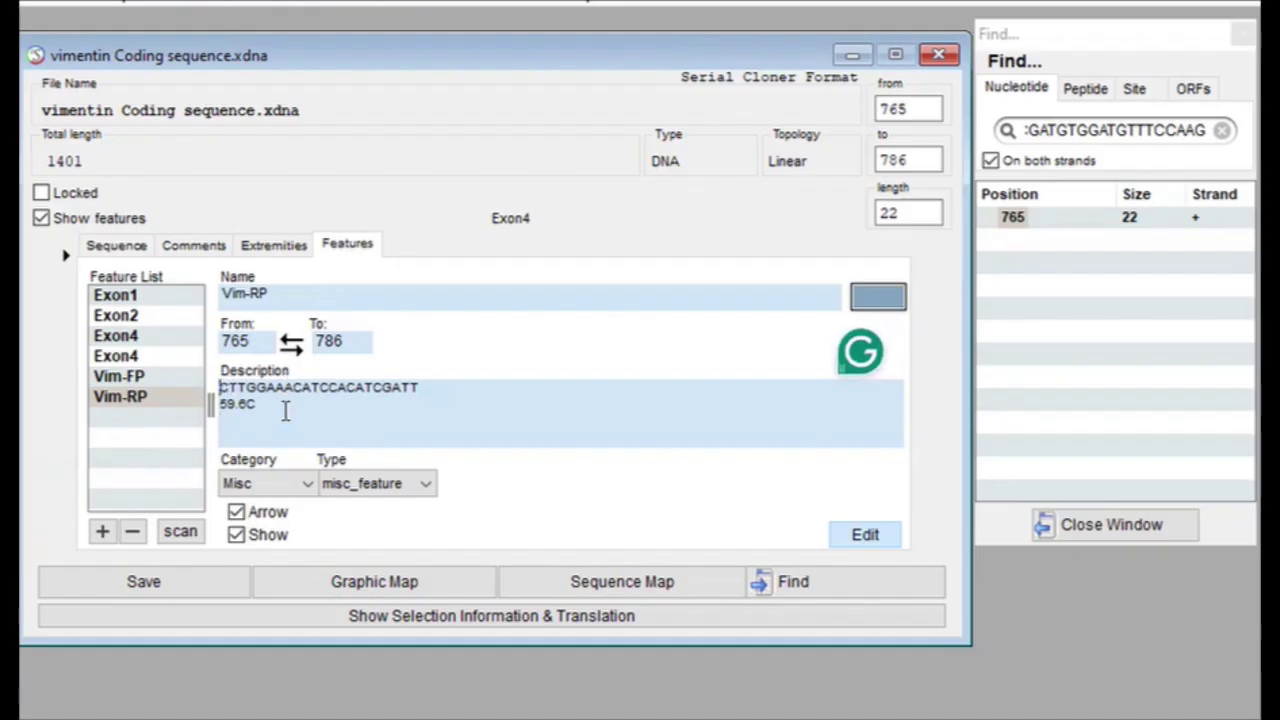
text(5)
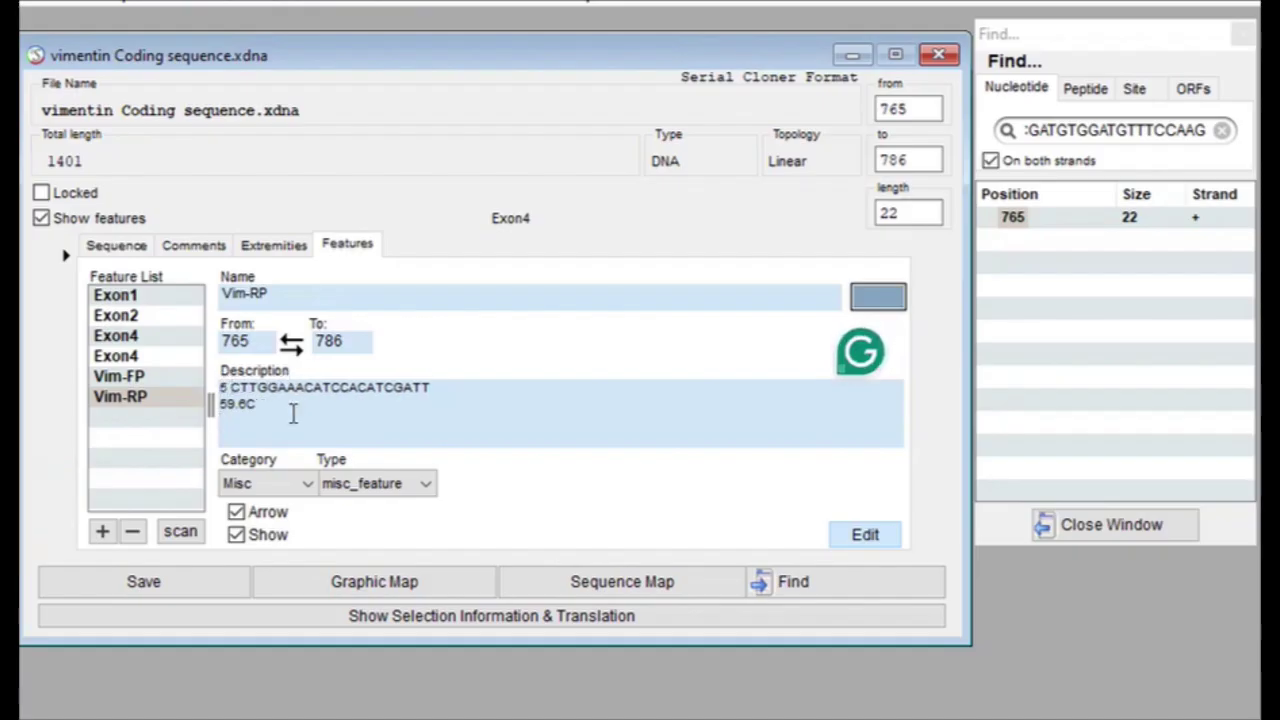
Add a leading 5 before the primer sequence in the Vim-FP feature's description.
click(166, 377)
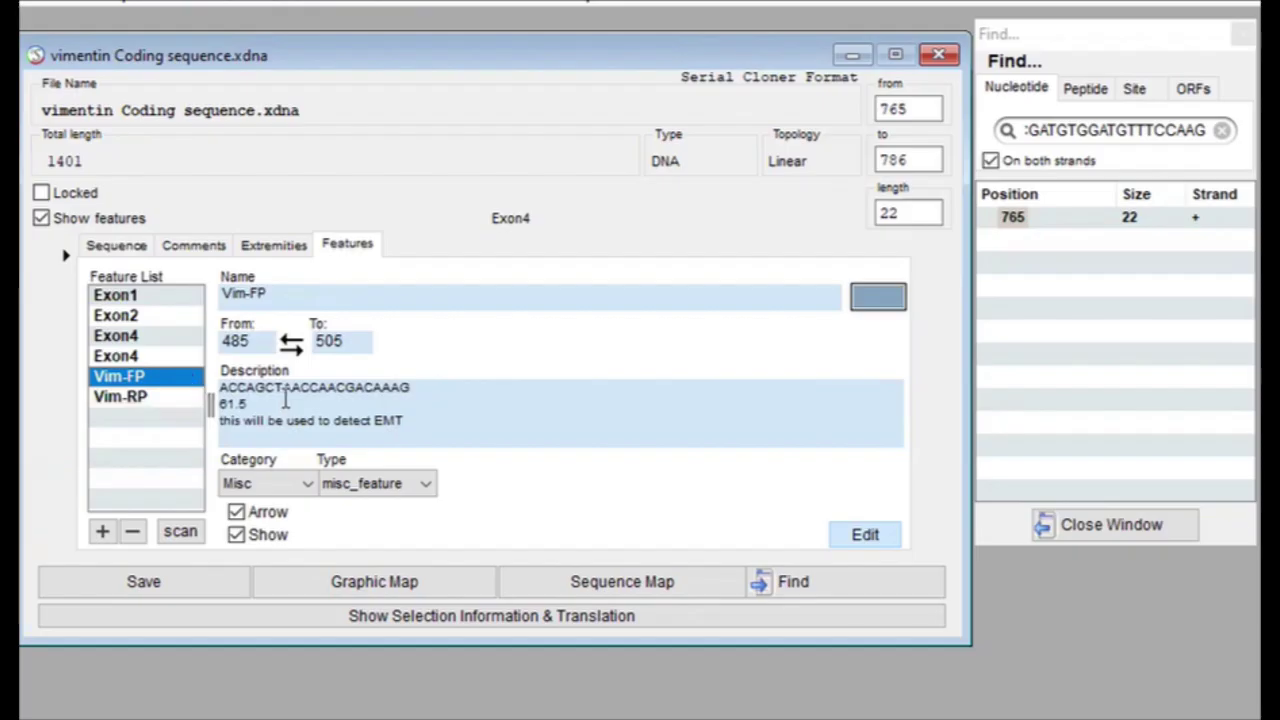
click(226, 389)
text(5)
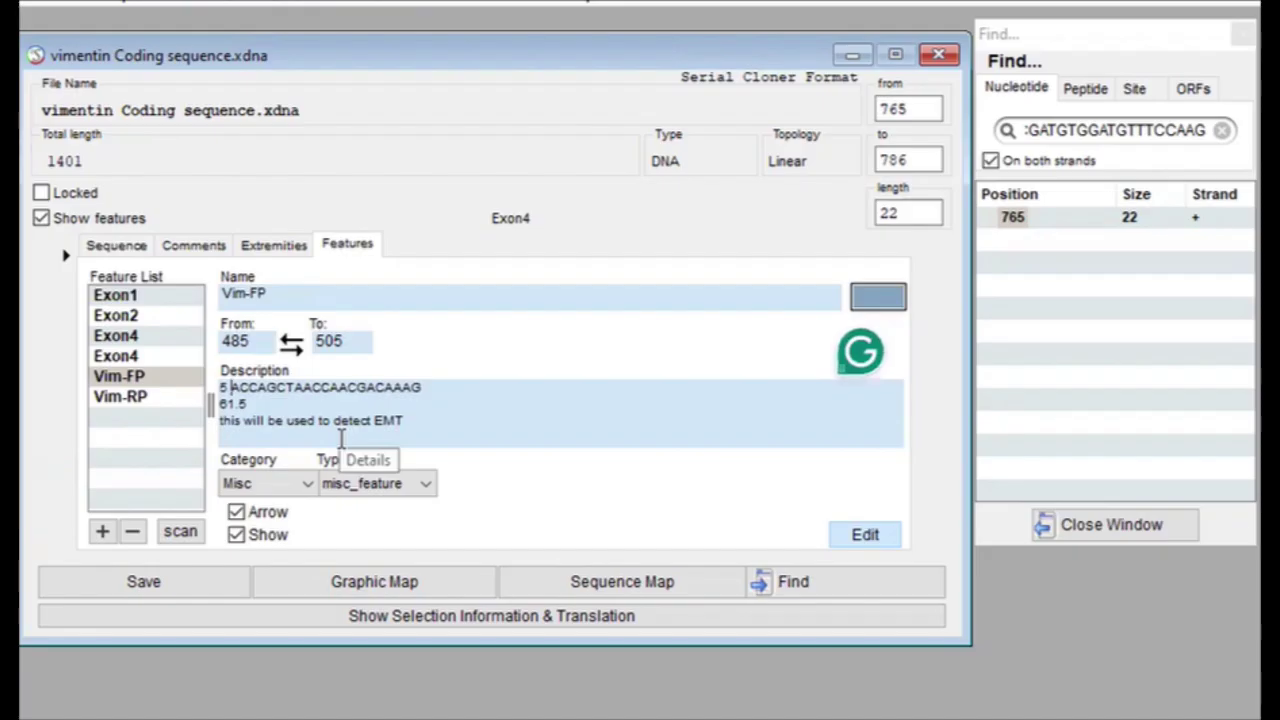
Review the Vim-RP feature's details and display the coding sequence to examine the marked primer regions.
click(147, 398)
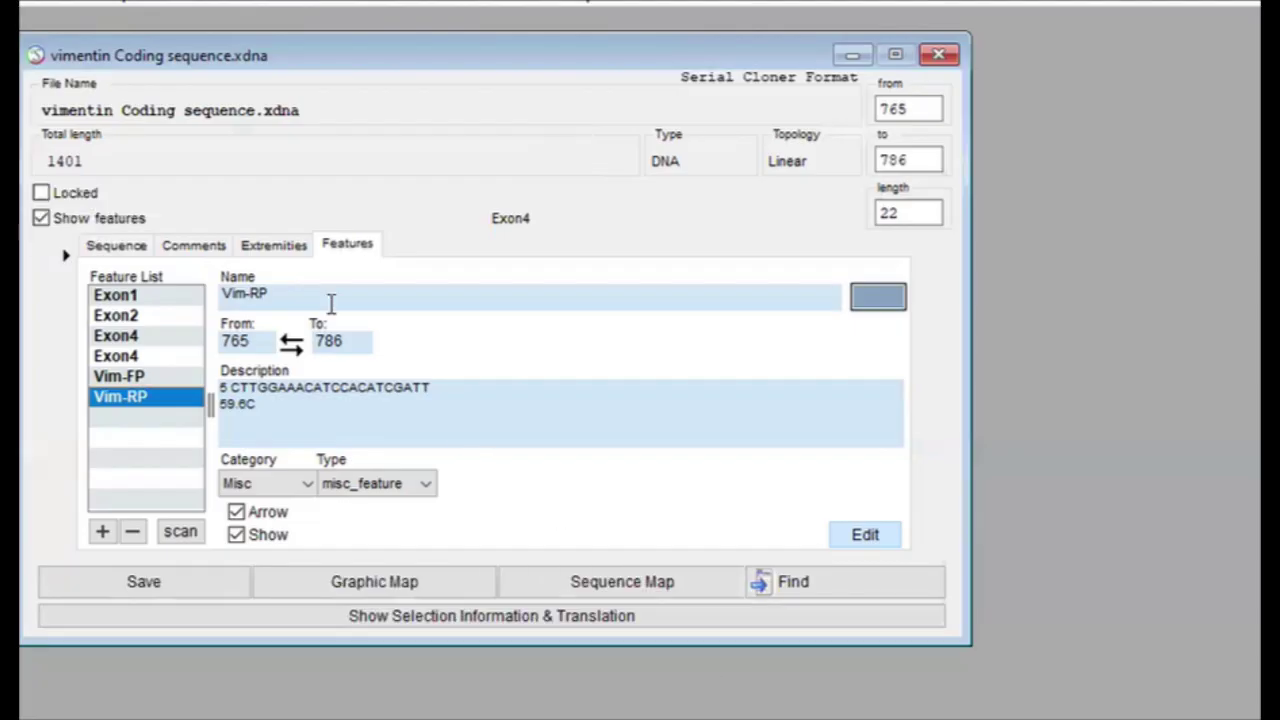
click(118, 246)
click(468, 432)
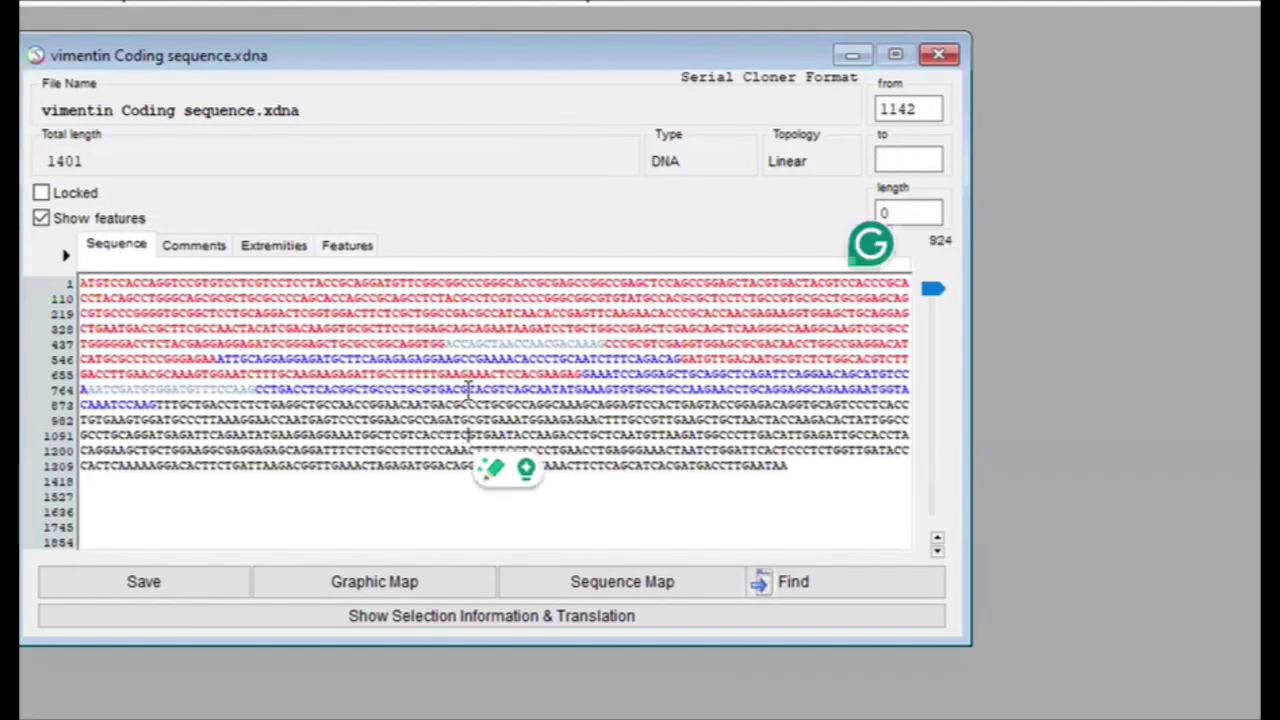
Select bases 485 to 786, spanning both primers, and check the length of the amplified region.
click(446, 343)
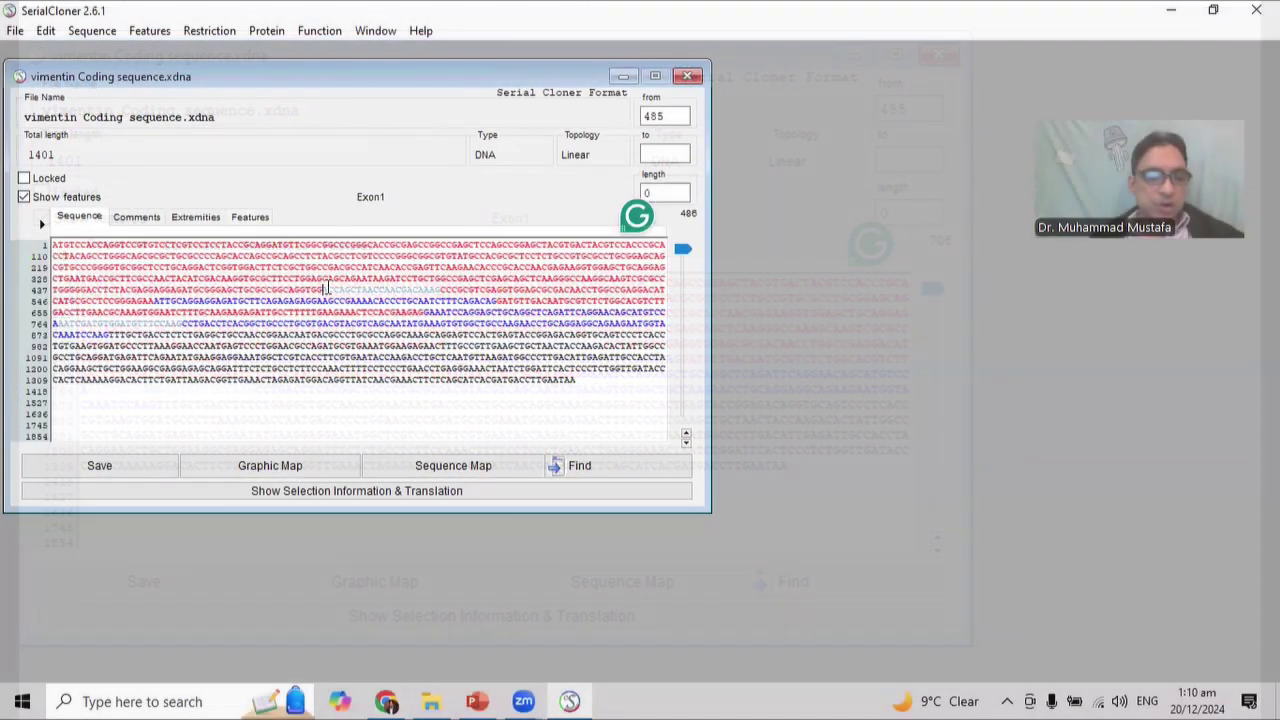
drag(322, 291, 183, 322)
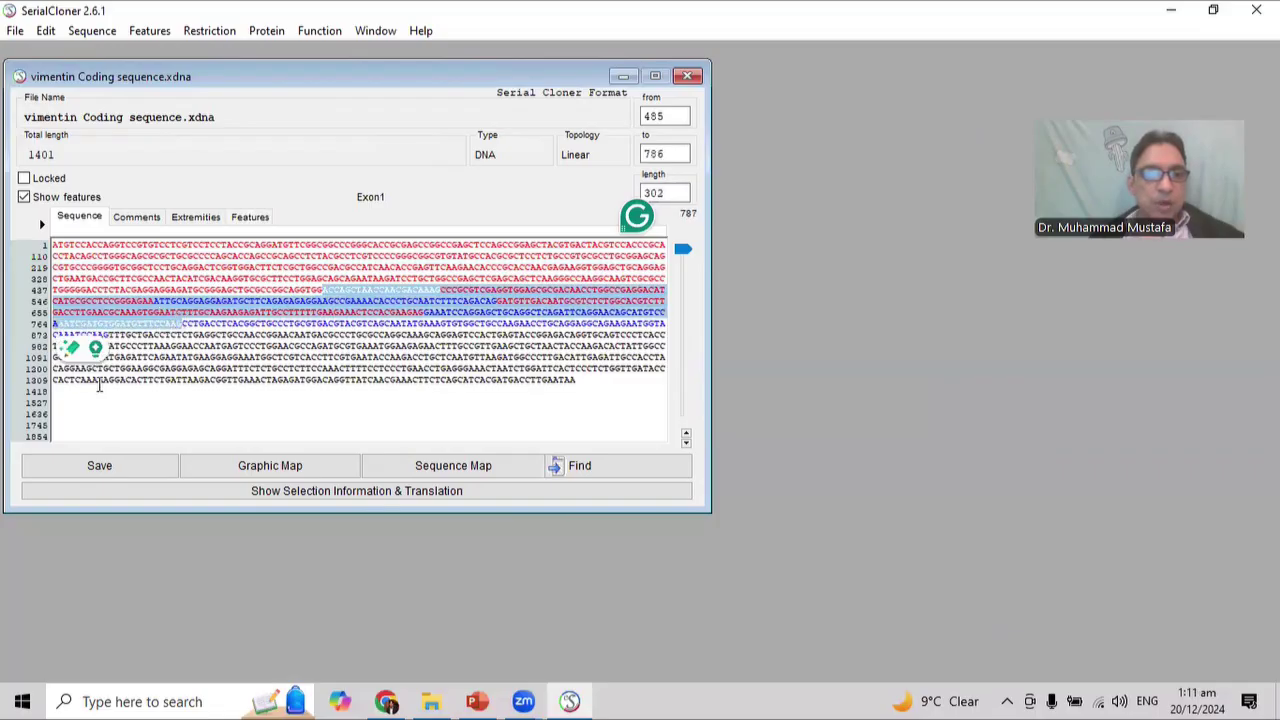
click(658, 193)
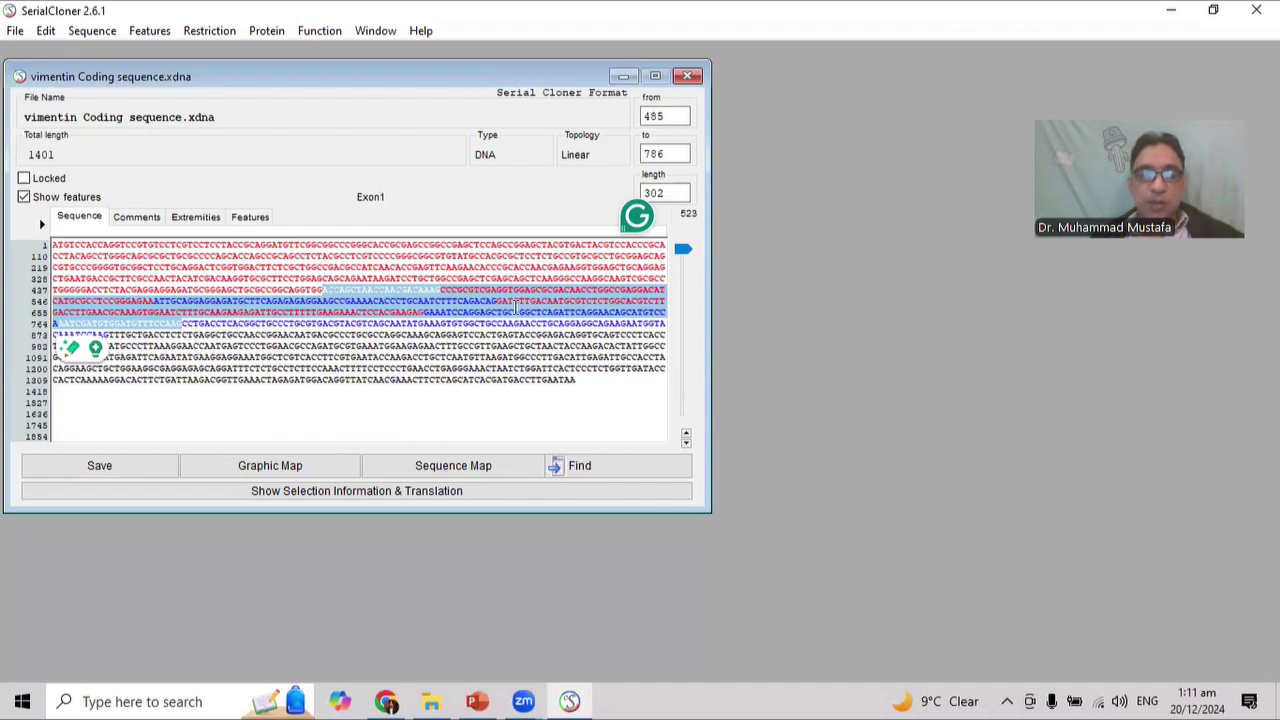
Switch to Chrome and open the UCSC In-Silico PCR page in a new tab.
click(386, 701)
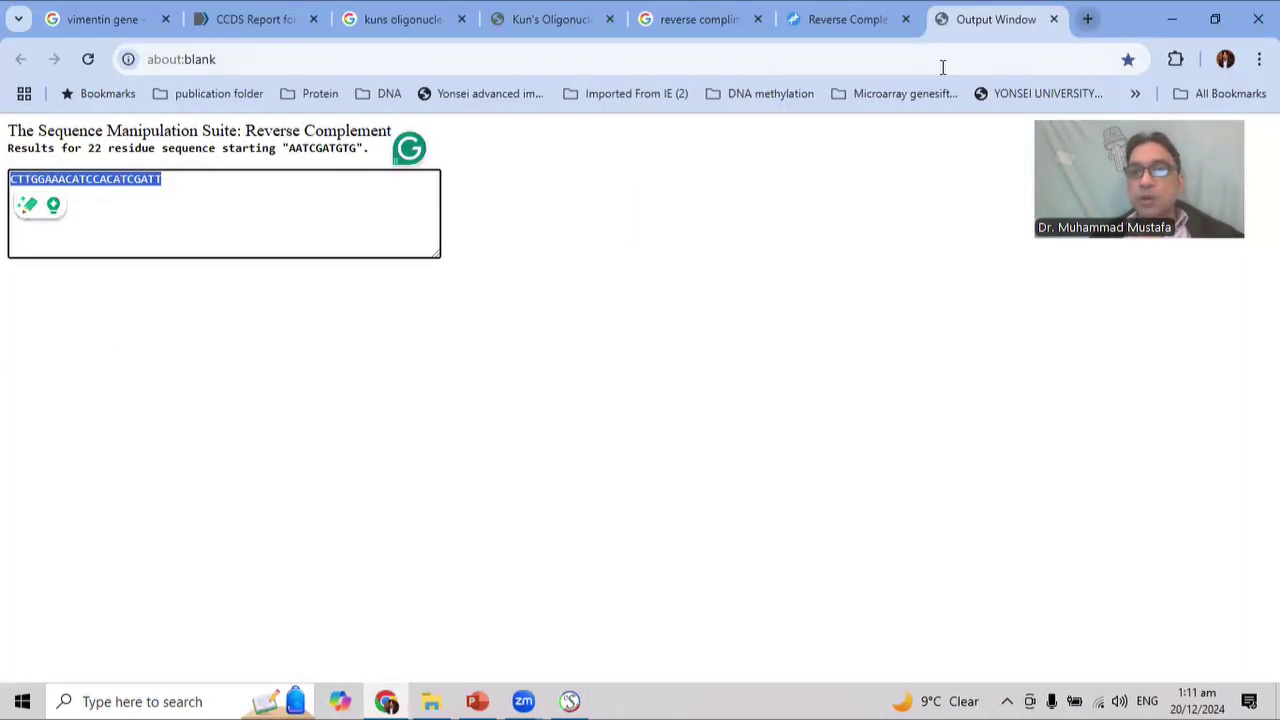
click(1087, 19)
text(ucs)
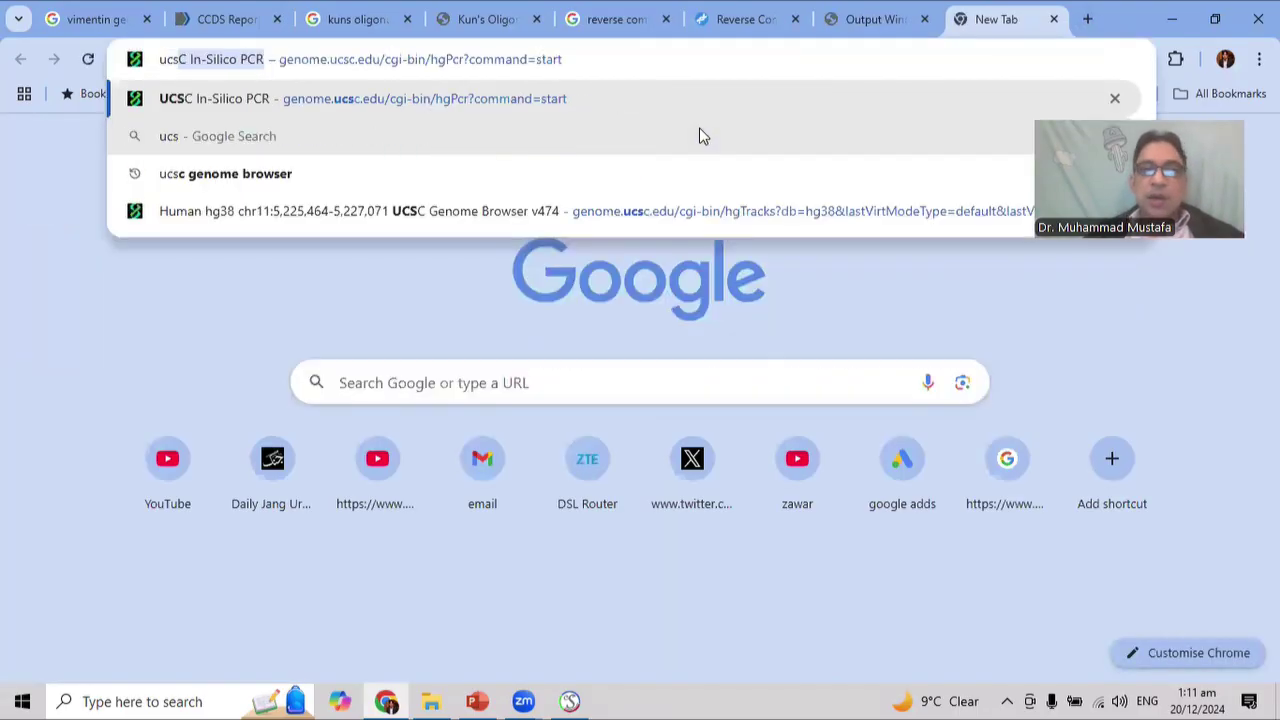
key(Return)
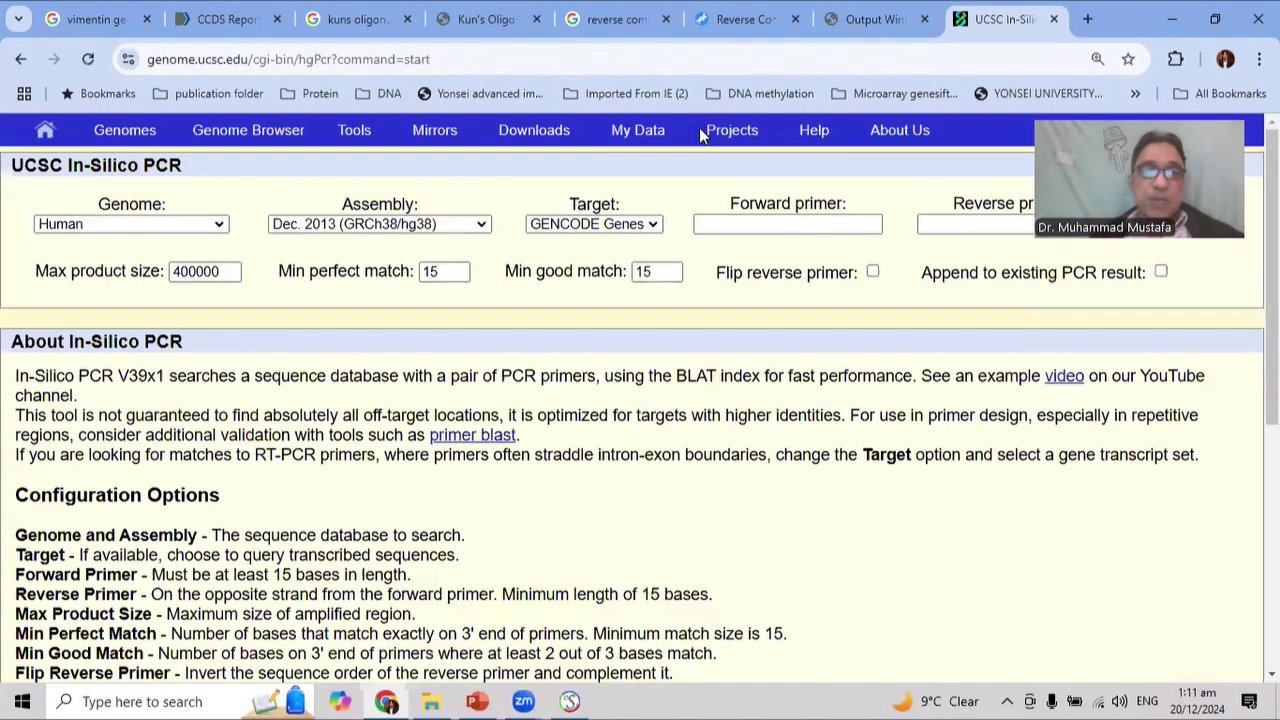
Switch the In-Silico PCR target to genome assembly and set it back to GENCODE Genes.
click(605, 224)
click(590, 247)
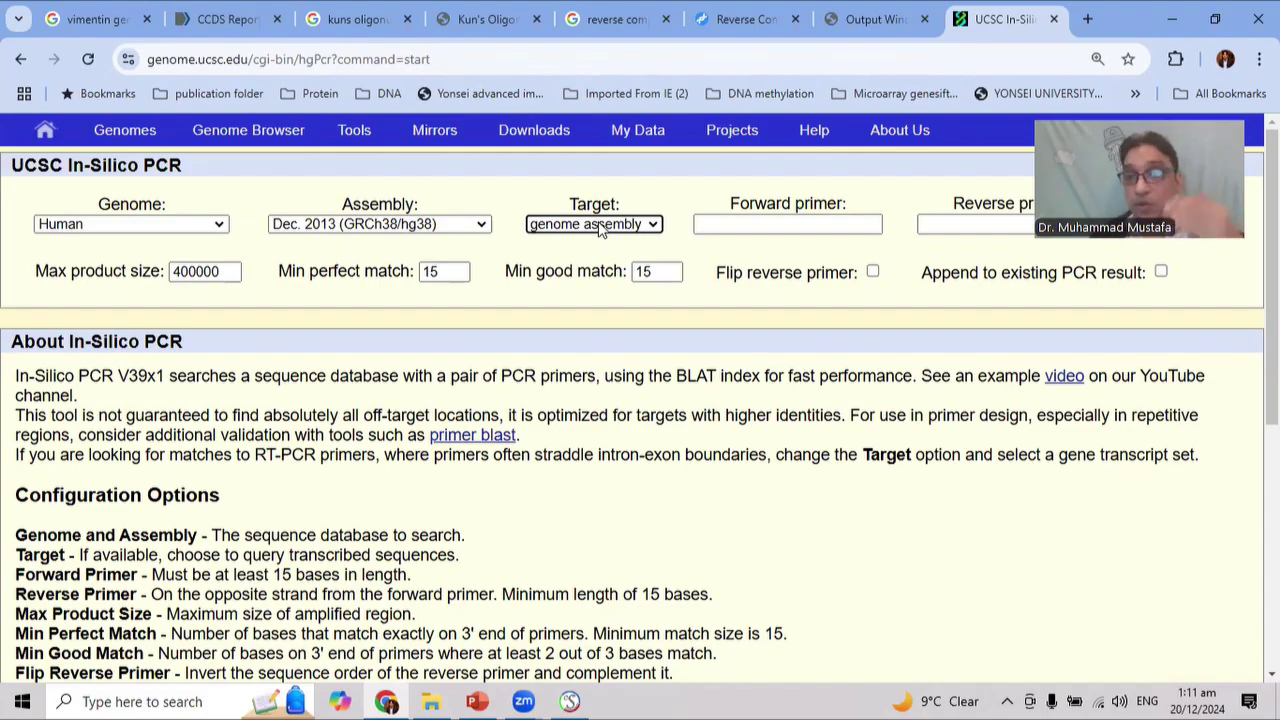
click(598, 226)
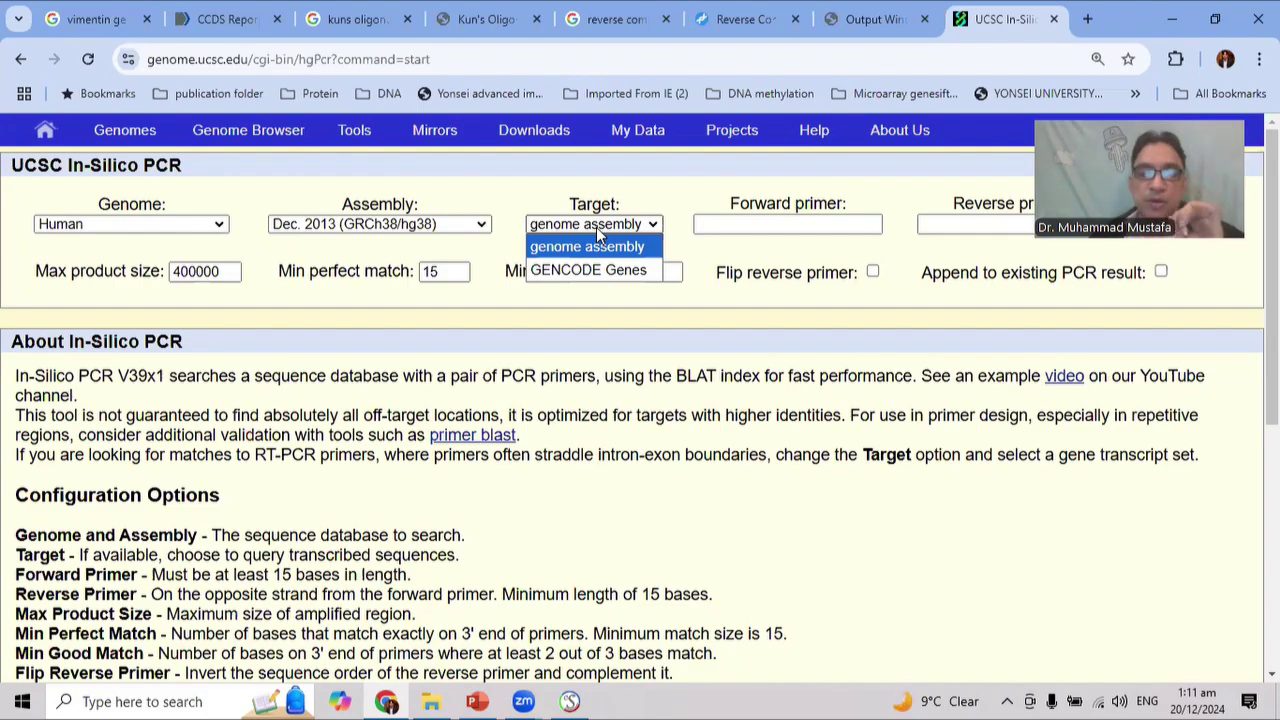
click(563, 270)
Switch to Serial Cloner and copy the primer sequence ACCAGCTAACCAACGACAAAG from the Vim-FP feature's description.
click(788, 226)
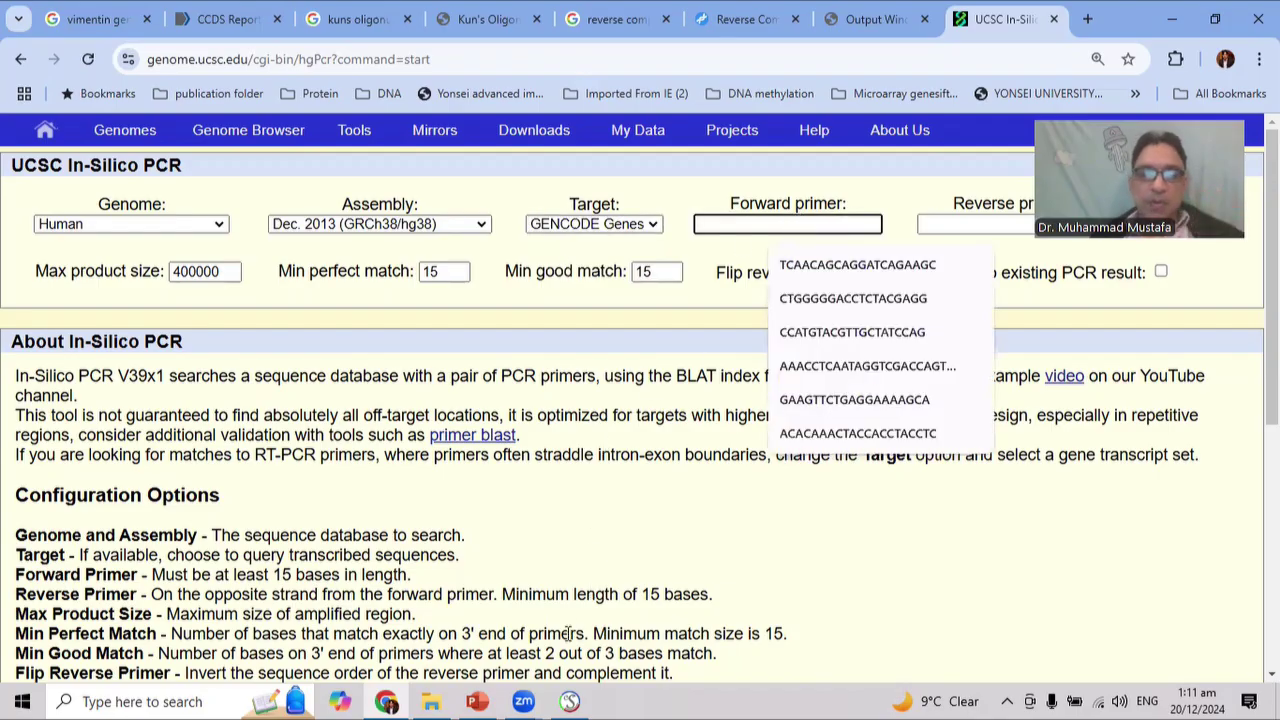
click(569, 701)
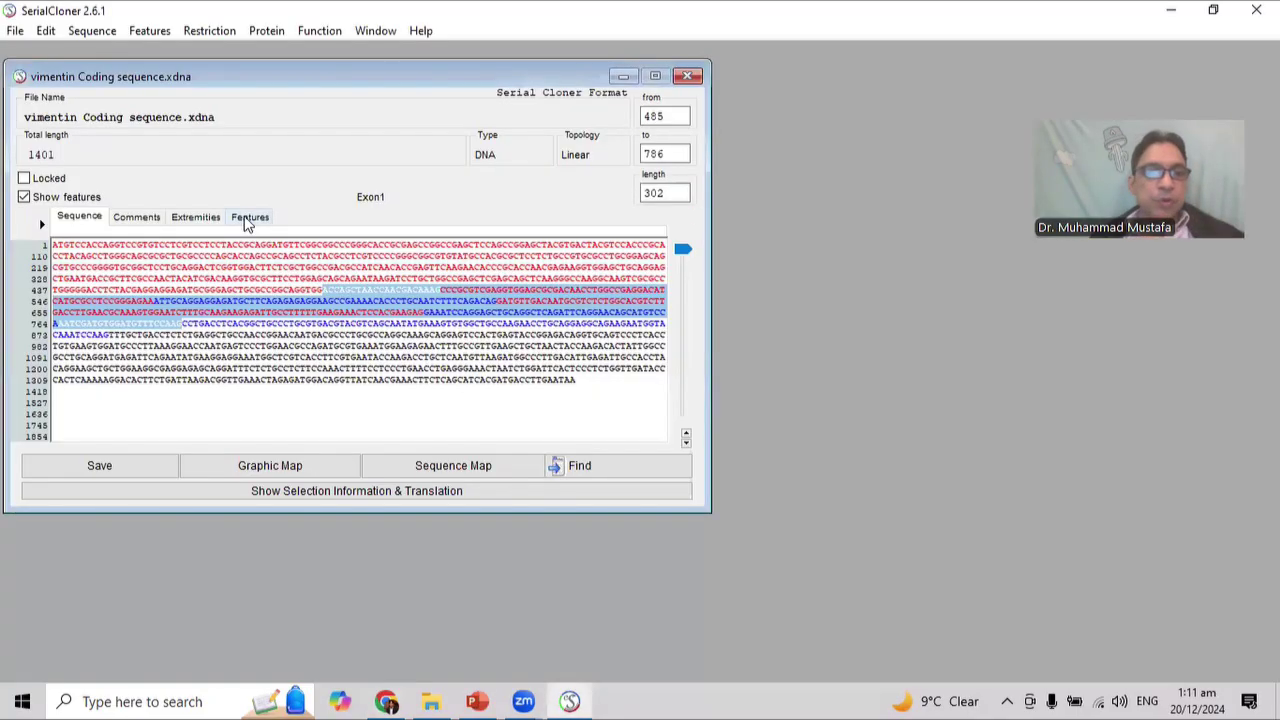
click(249, 217)
click(96, 315)
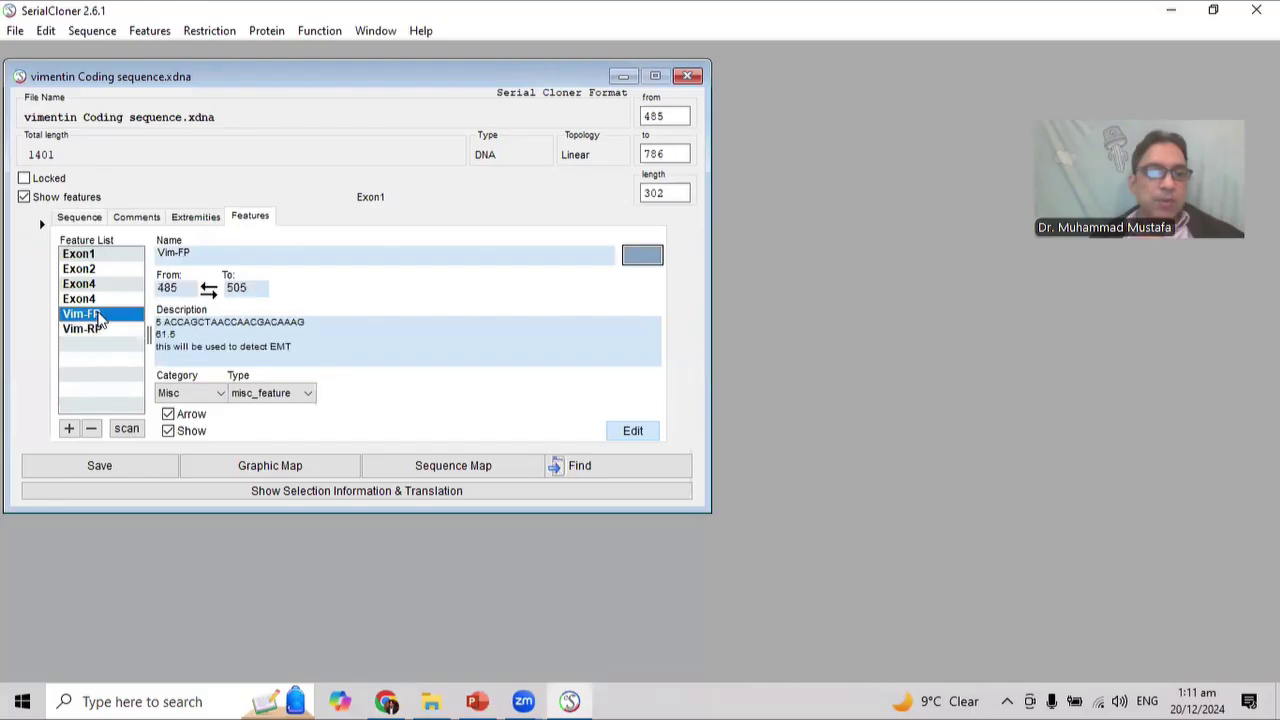
click(190, 322)
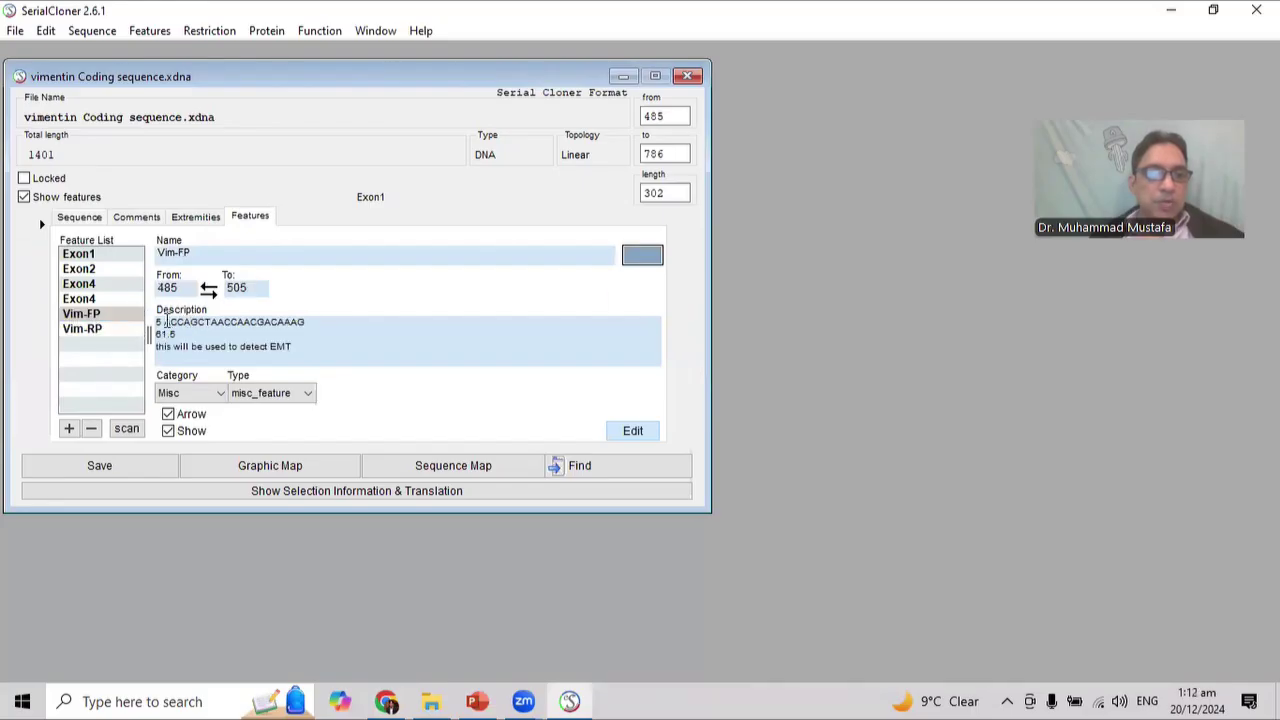
drag(164, 322, 306, 321)
key(ctrl+c)
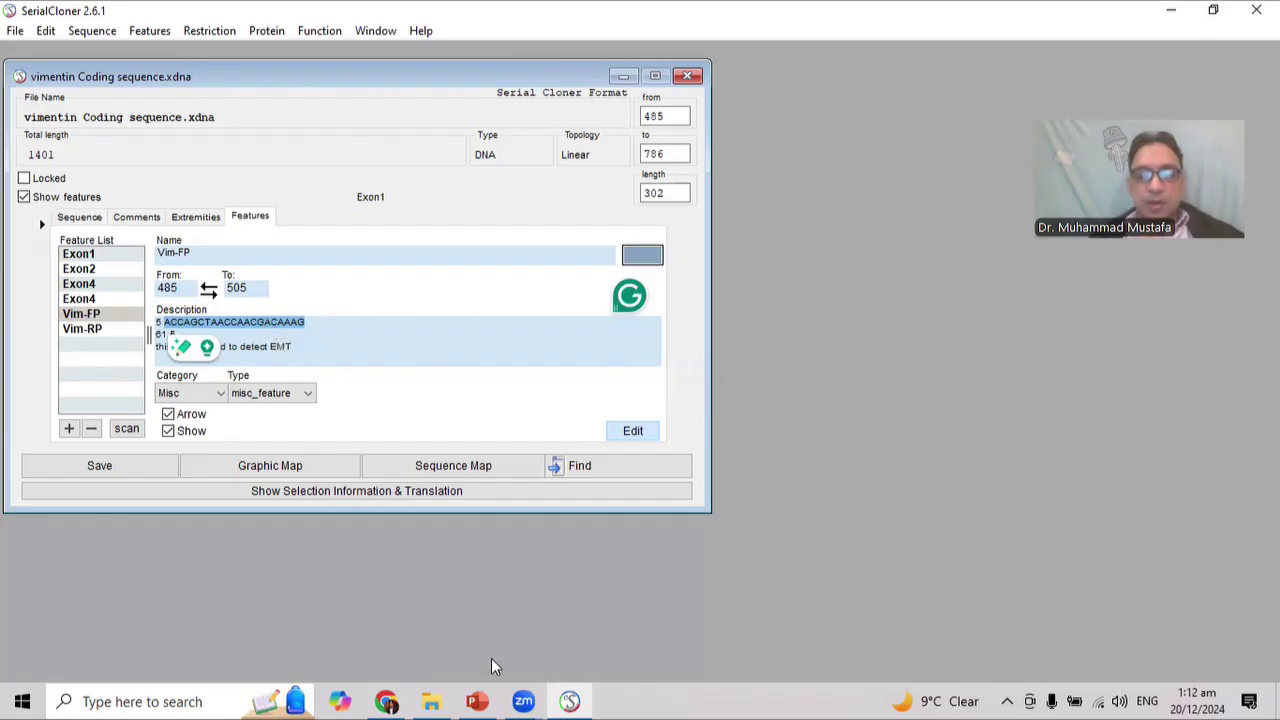
Return to Chrome and paste the copied Vim-FP sequence as the In-Silico PCR forward primer.
click(386, 701)
click(753, 225)
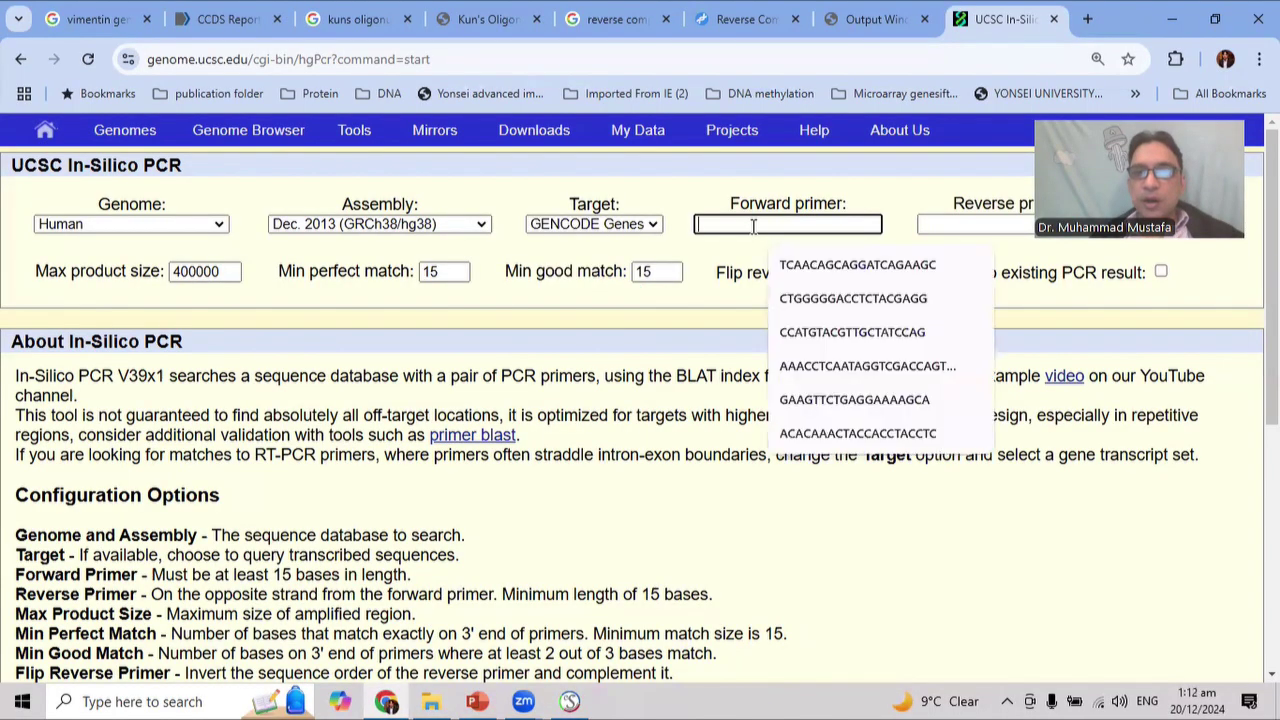
key(ctrl+v)
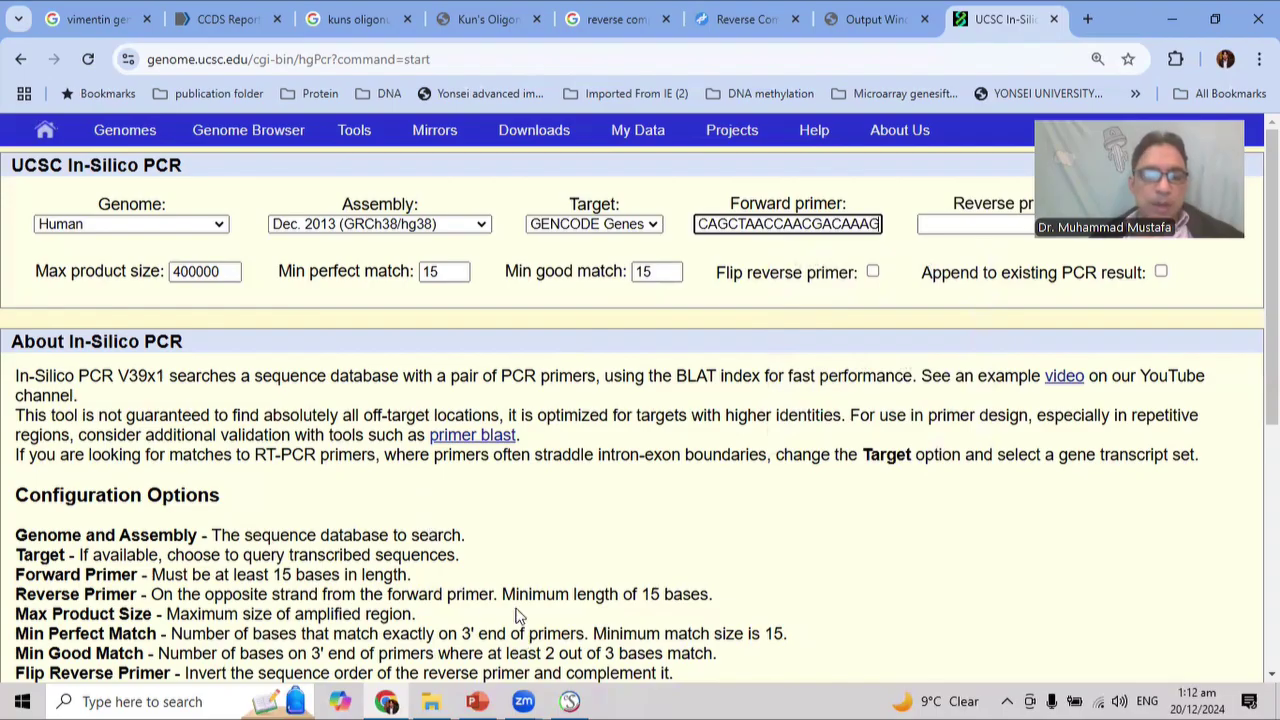
Switch to Serial Cloner and copy the sequence CTTGGAAACATCCACATCGATT from the Vim-RP feature's description, leaving out the leading 5.
click(569, 701)
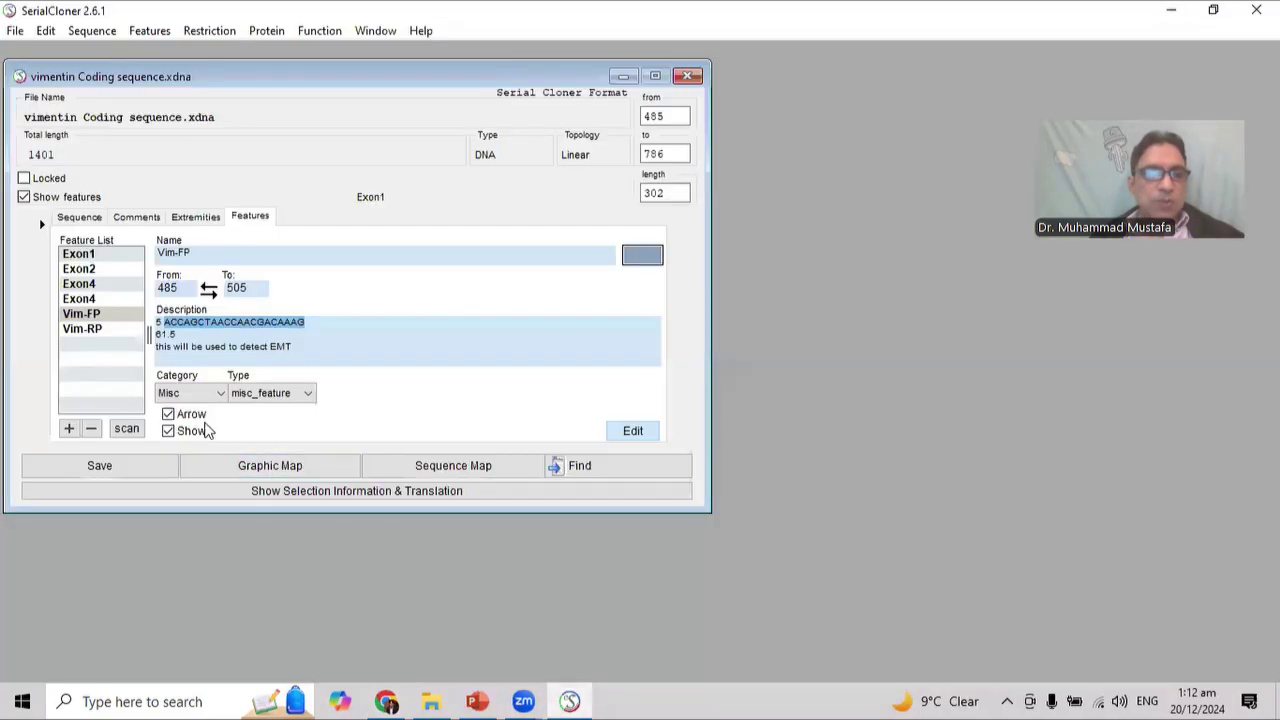
click(98, 333)
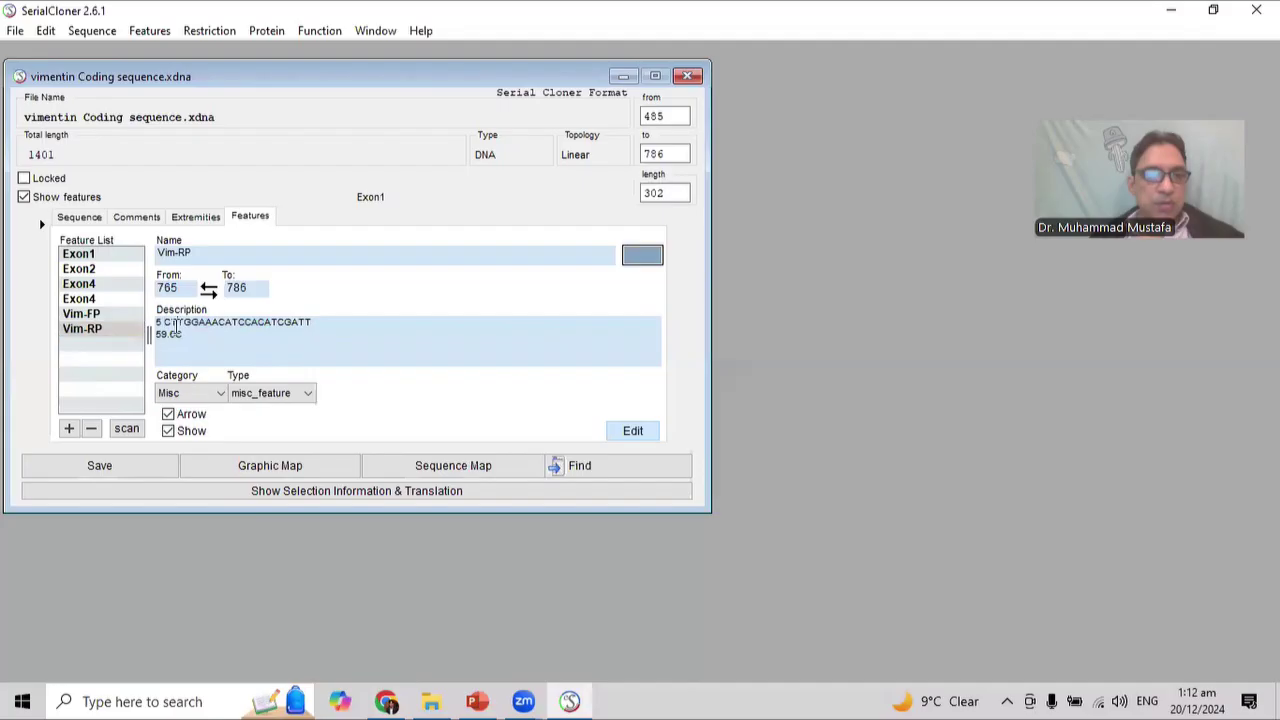
drag(166, 322, 316, 322)
key(ctrl+c)
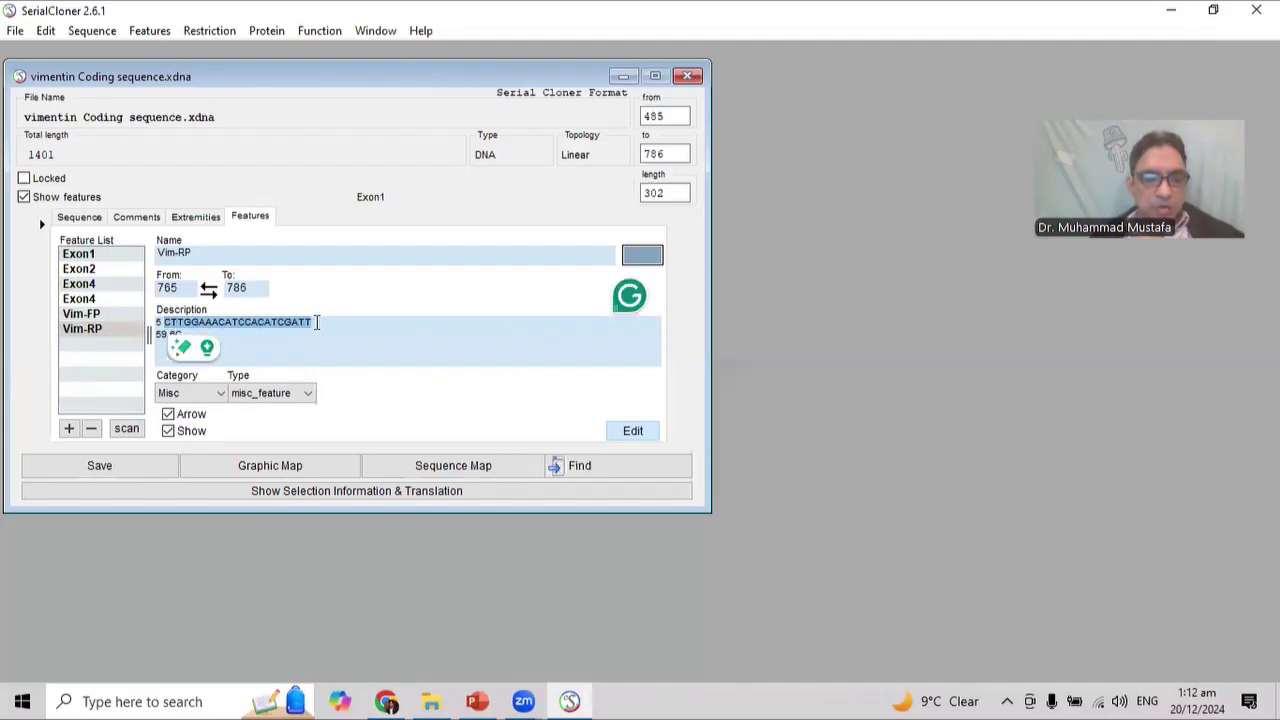
Return to Chrome, paste the copied Vim-RP sequence as the reverse primer, and run the In-Silico PCR search.
click(386, 701)
click(943, 223)
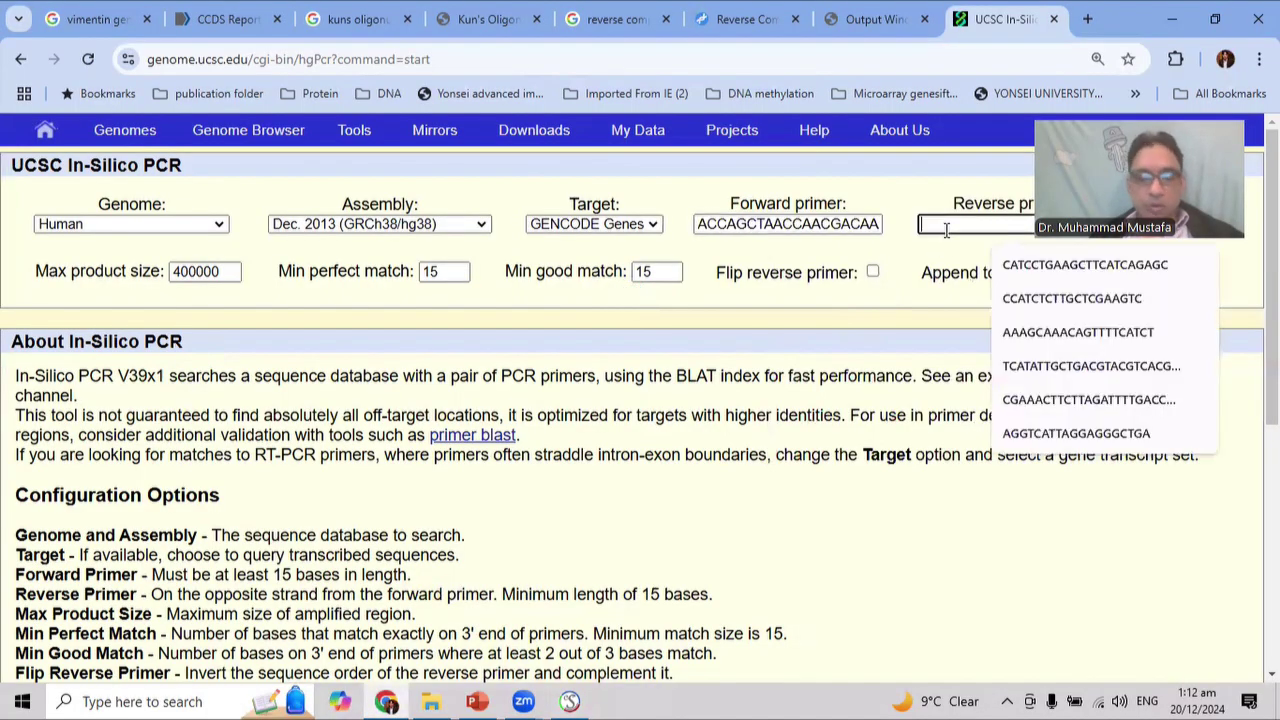
key(ctrl+v)
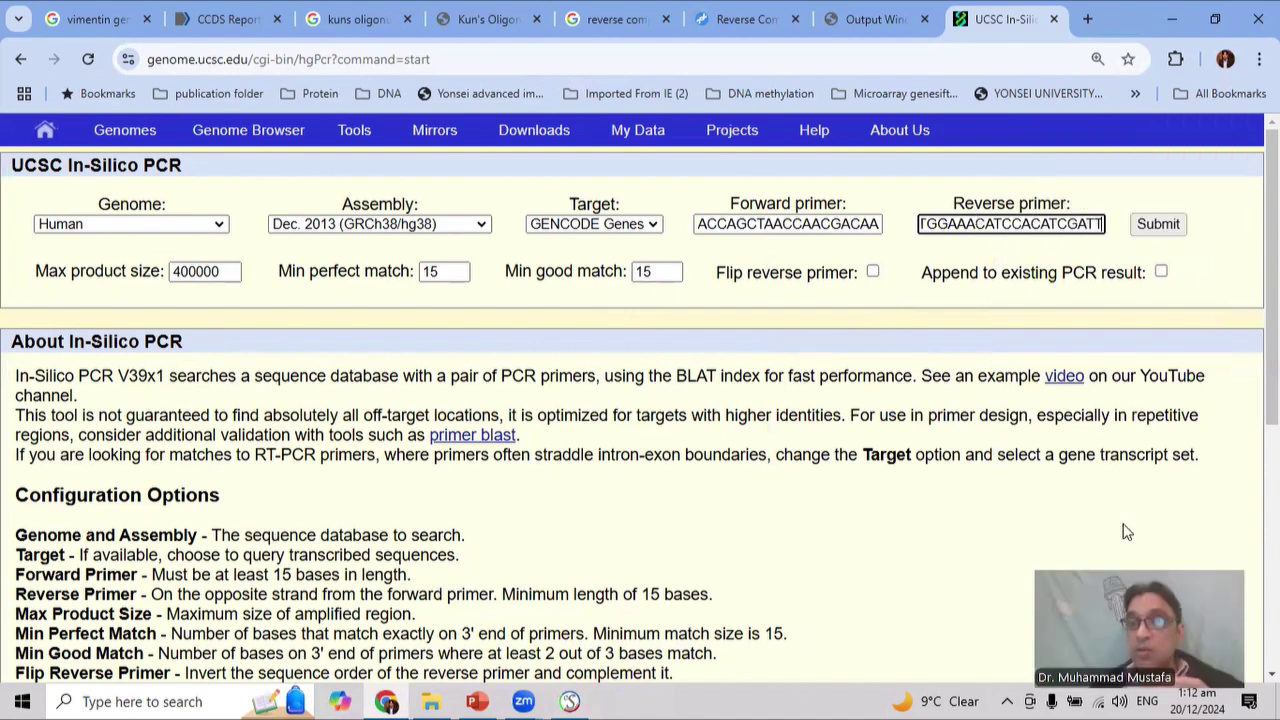
click(1158, 227)
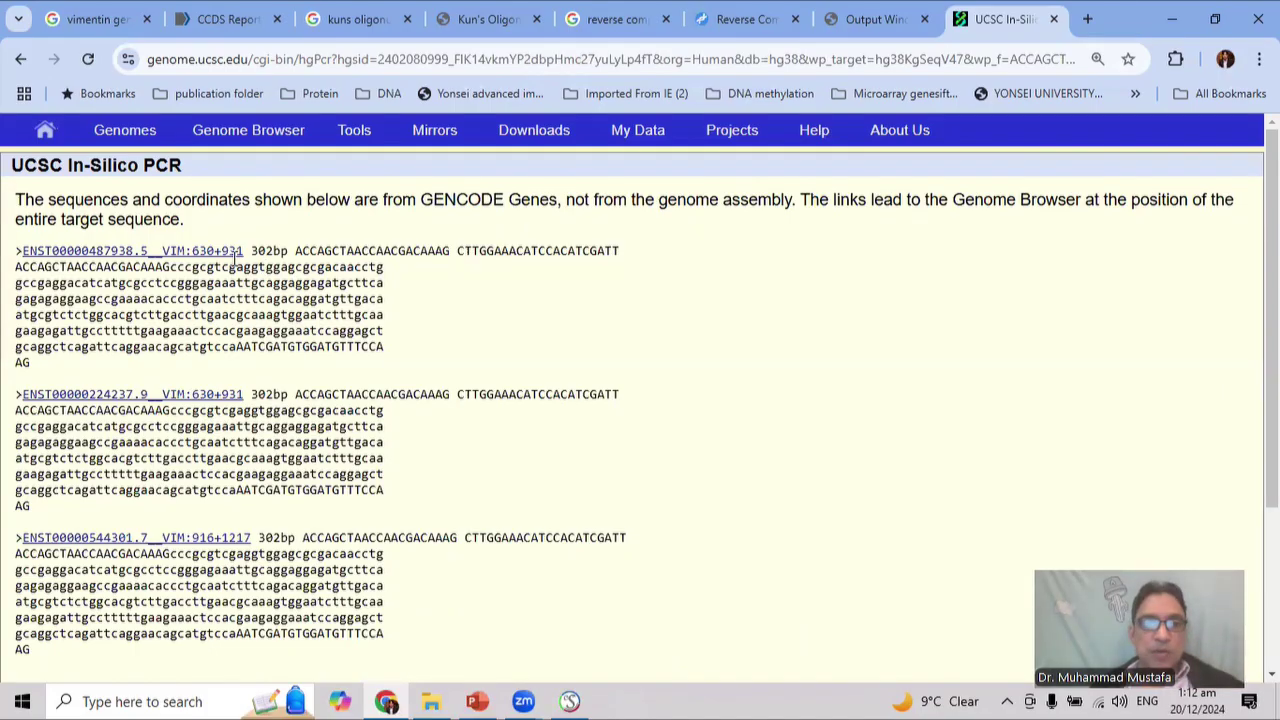
Open the first VIM transcript hit, ENST00000487938.5, in the Genome Browser and examine which exons the PCR product spans.
click(185, 258)
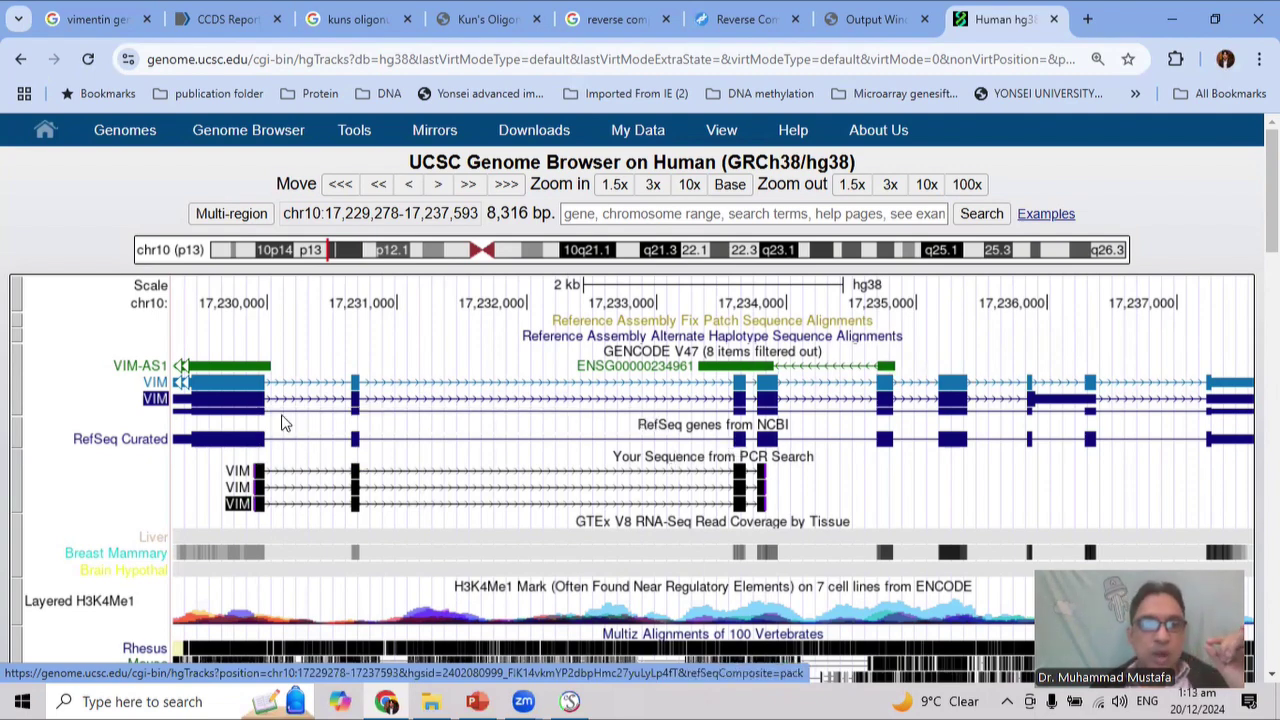
mouse_move(238, 405)
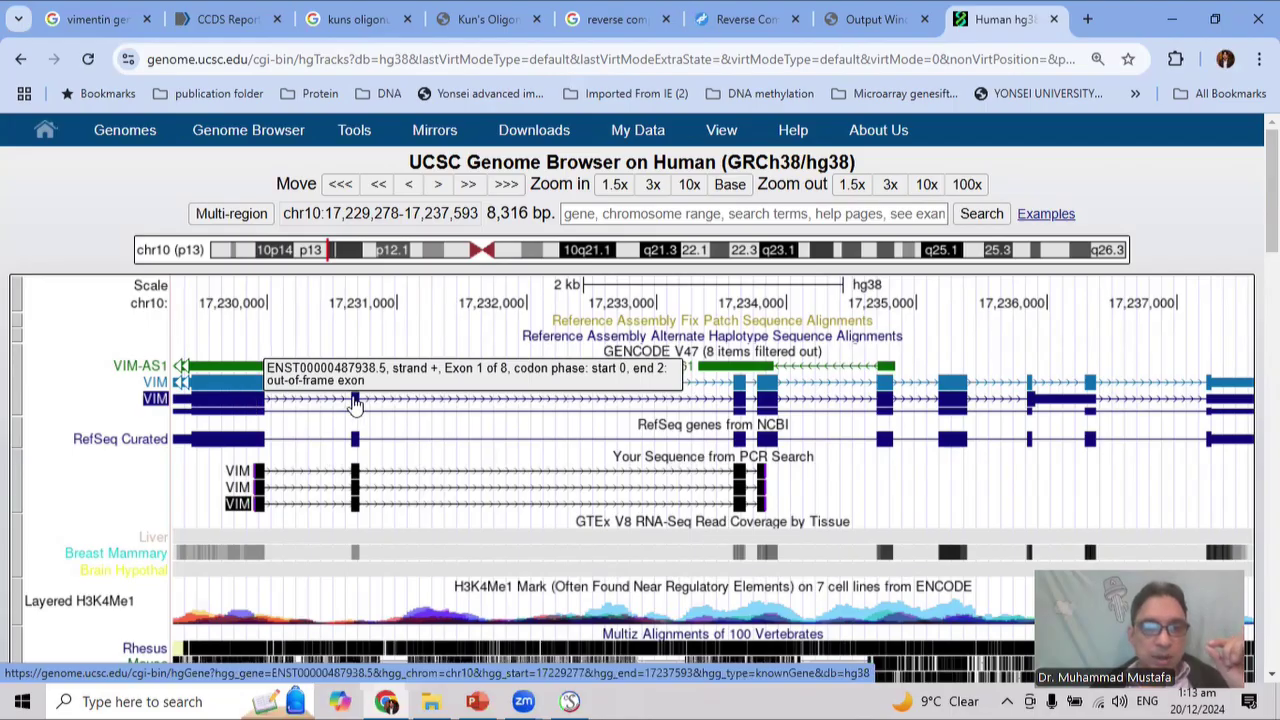
mouse_move(355, 403)
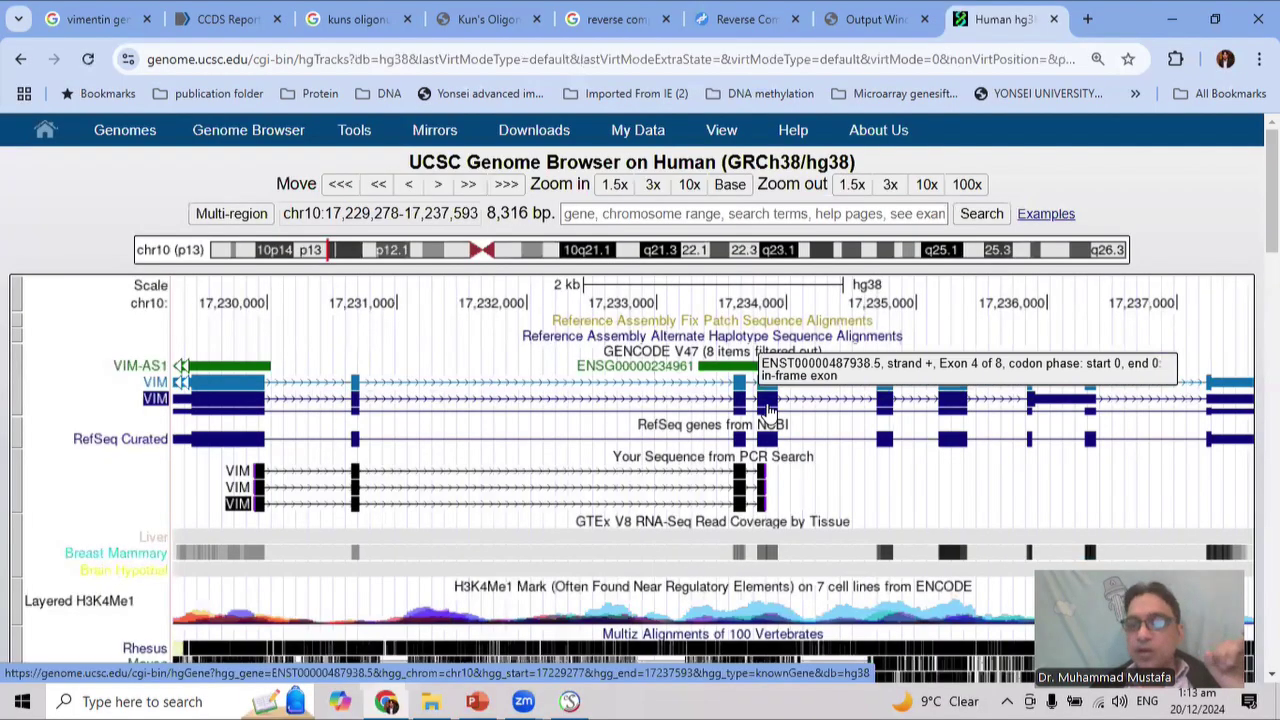
Switch to Serial Cloner, glance at the coding sequence, and copy the reverse primer sequence from the Vim-RP description again.
click(570, 701)
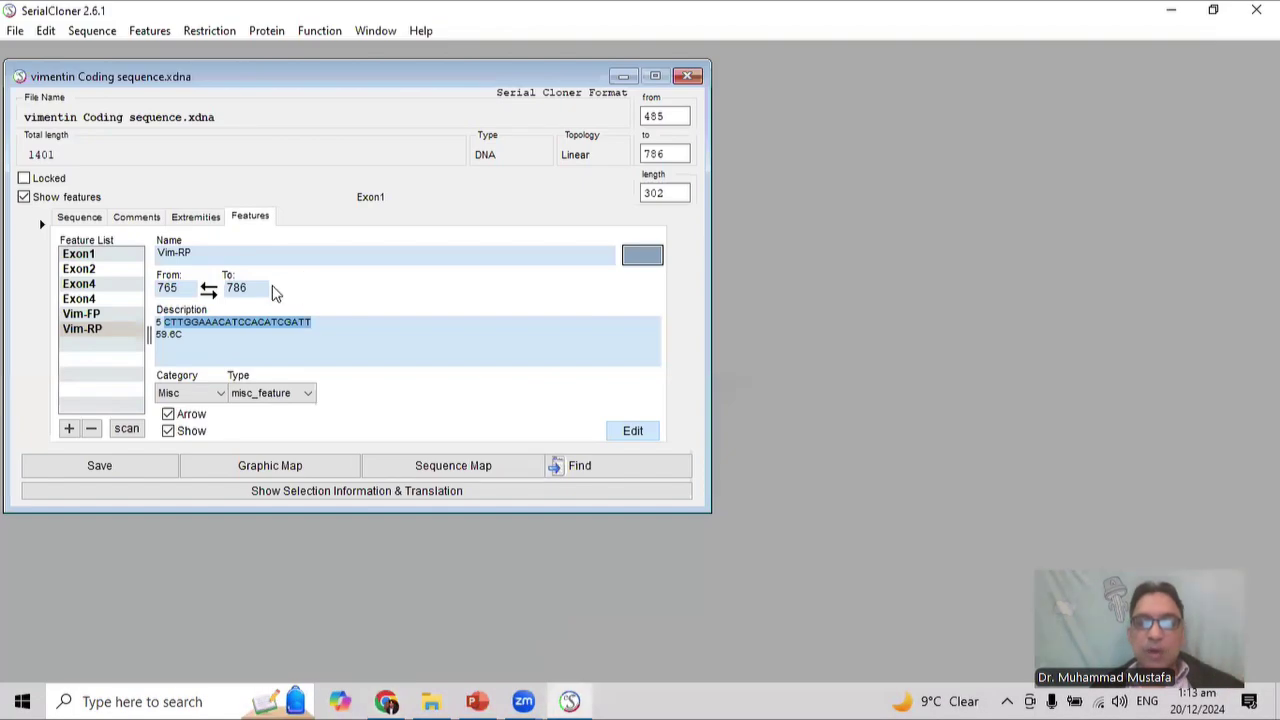
click(79, 217)
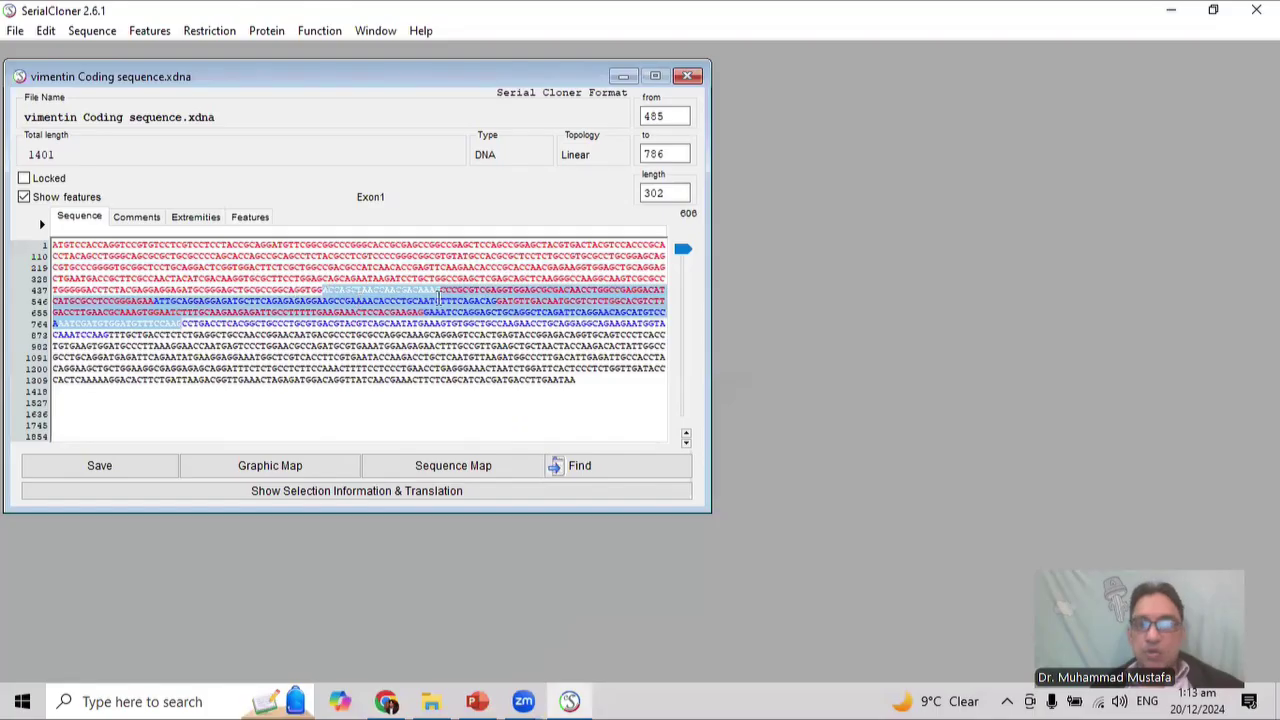
click(250, 216)
double_click(238, 324)
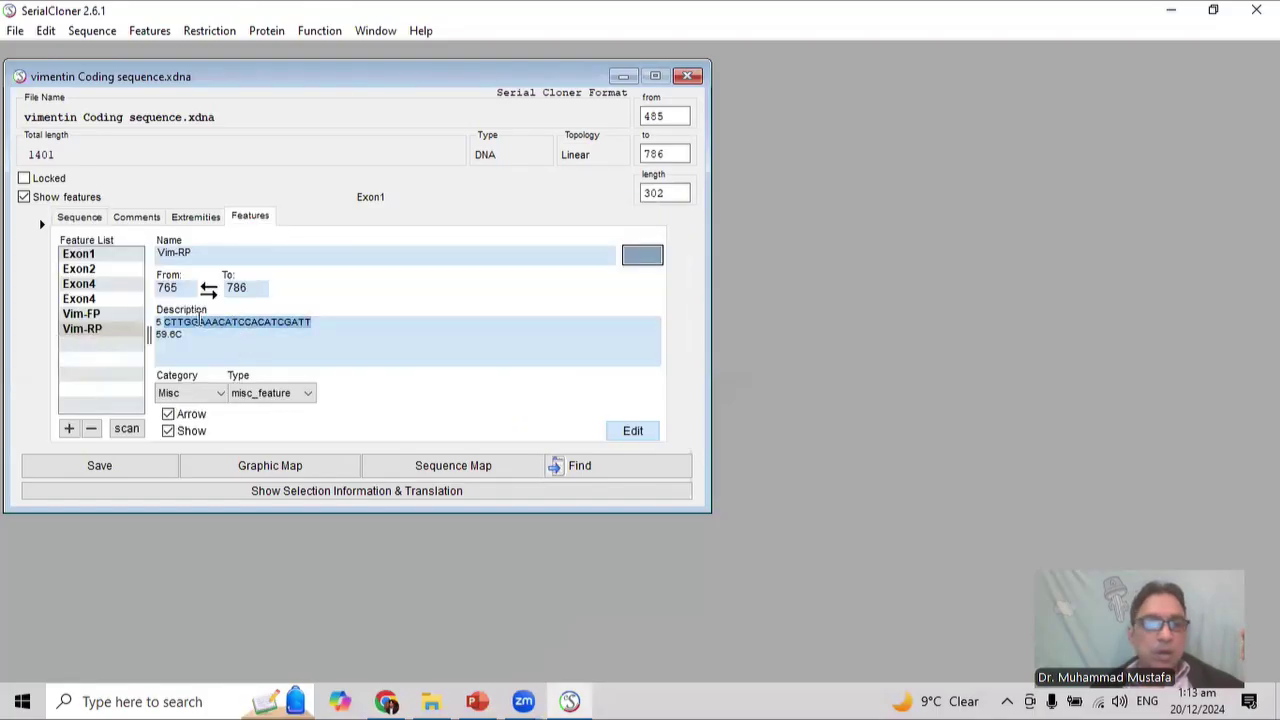
drag(164, 322, 315, 320)
key(ctrl+c)
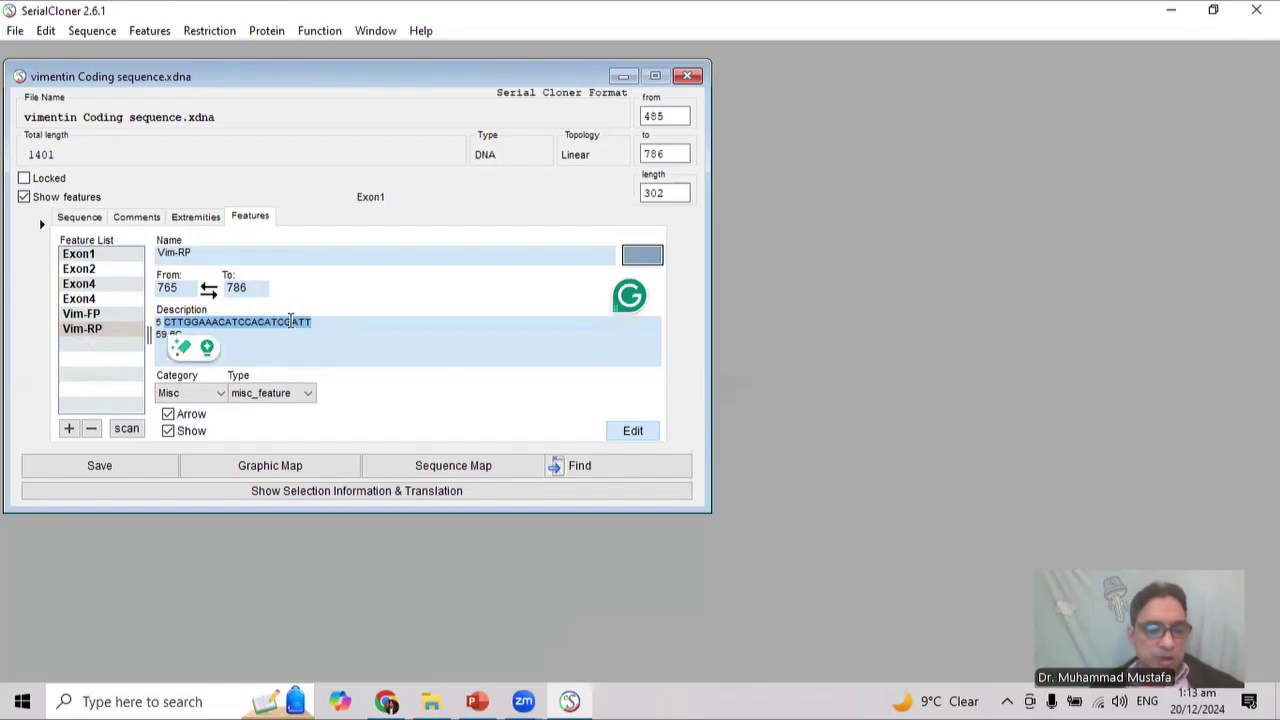
In PowerPoint, add a second bullet below the Vim-FP primer on slide 2 reading 5 CTTGGAAACATCCACATCGATT 59.6.
click(474, 700)
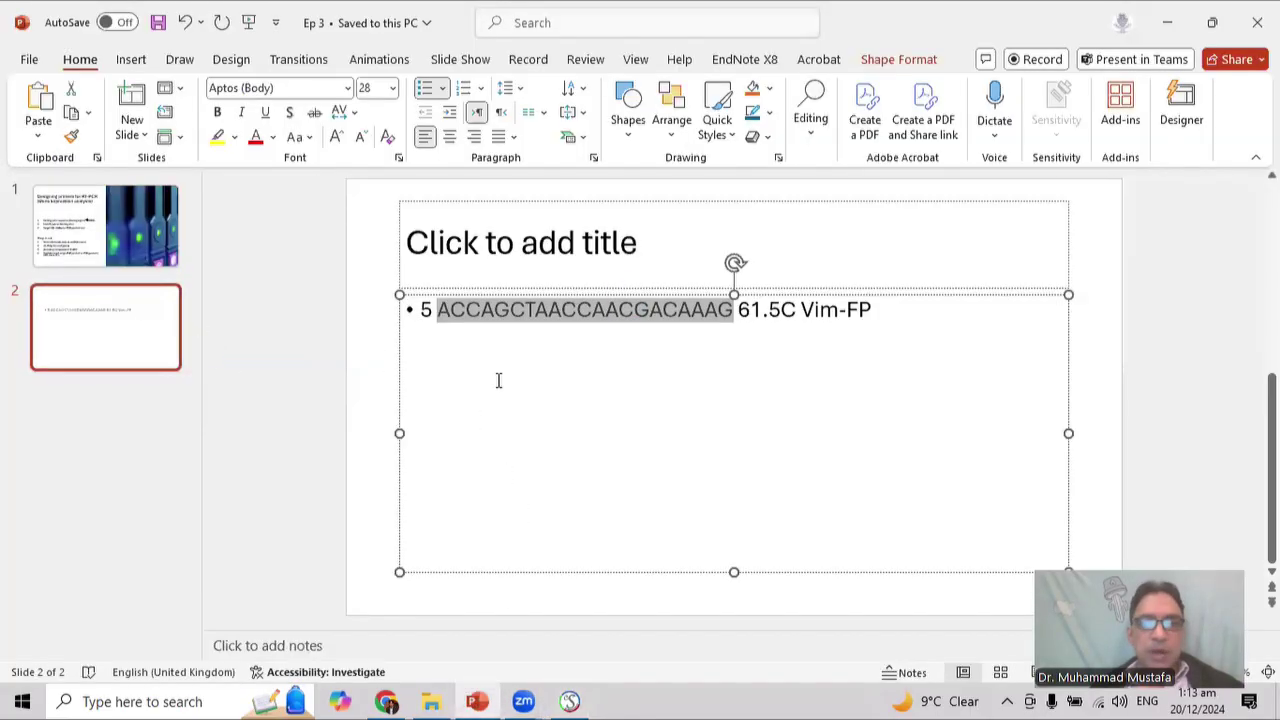
click(691, 366)
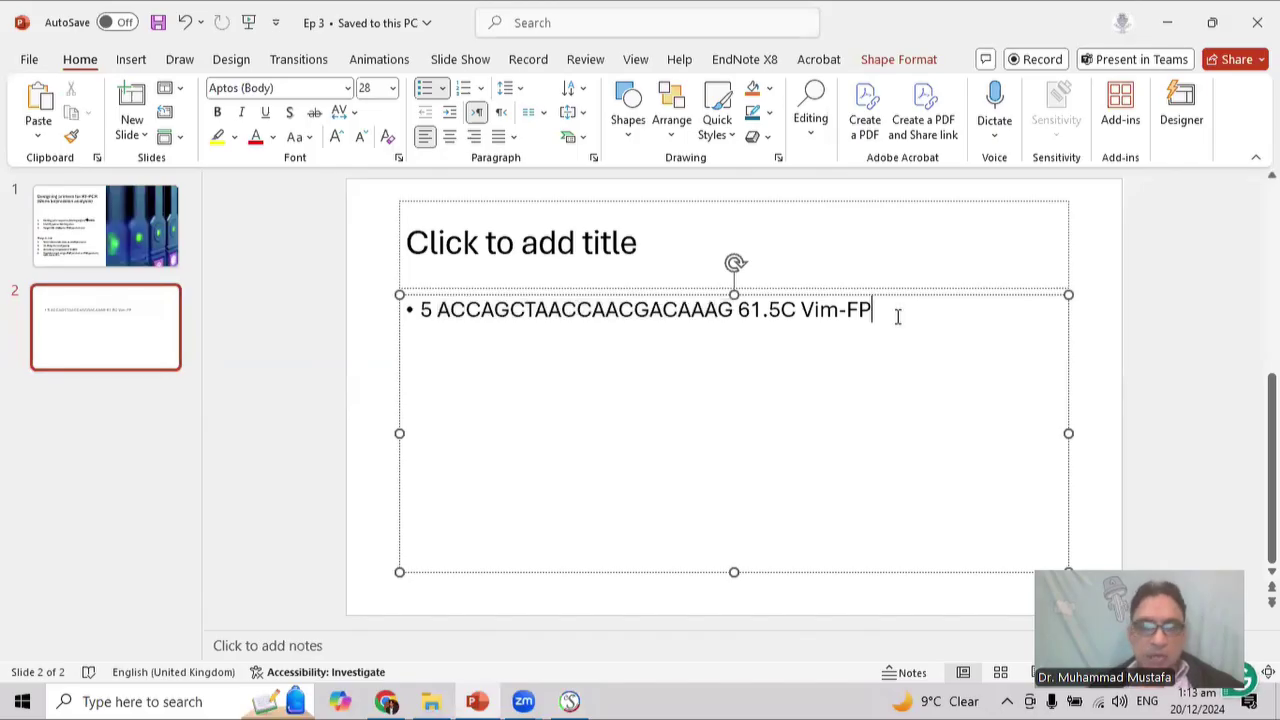
key(ctrl+z)
key(Delete)
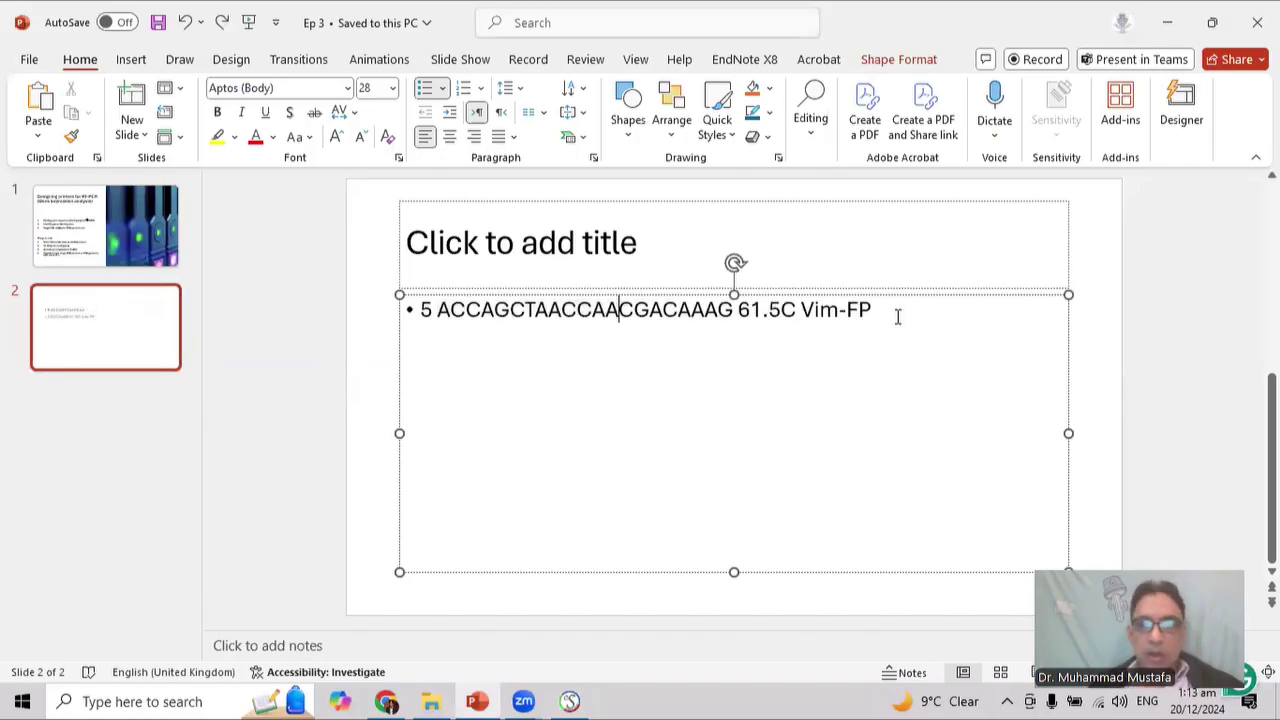
key(Return)
text(5)
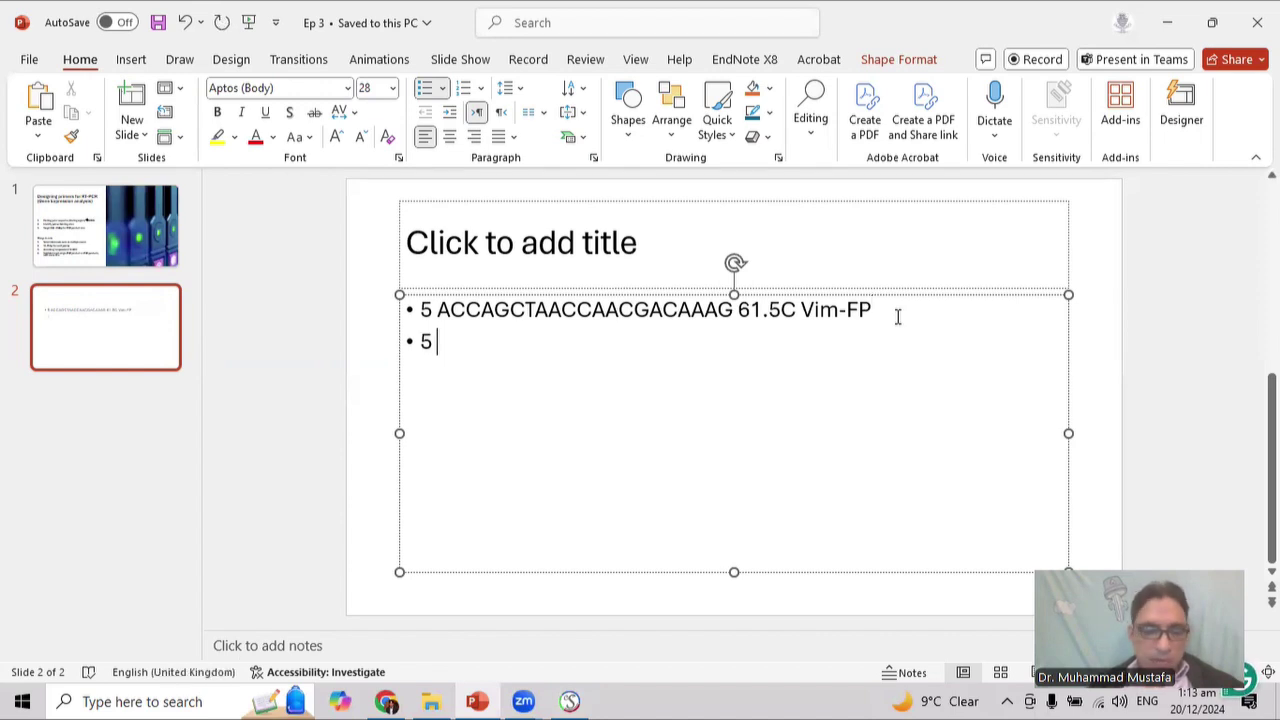
key(ctrl+v)
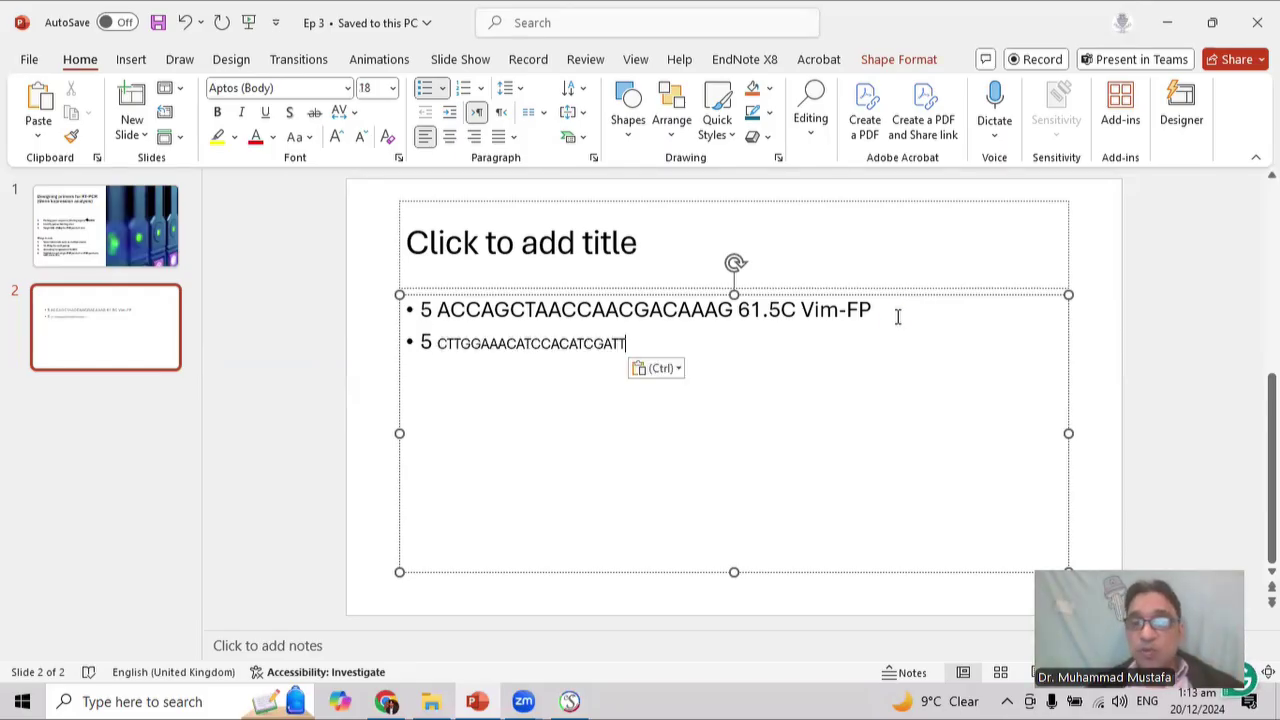
key(Escape)
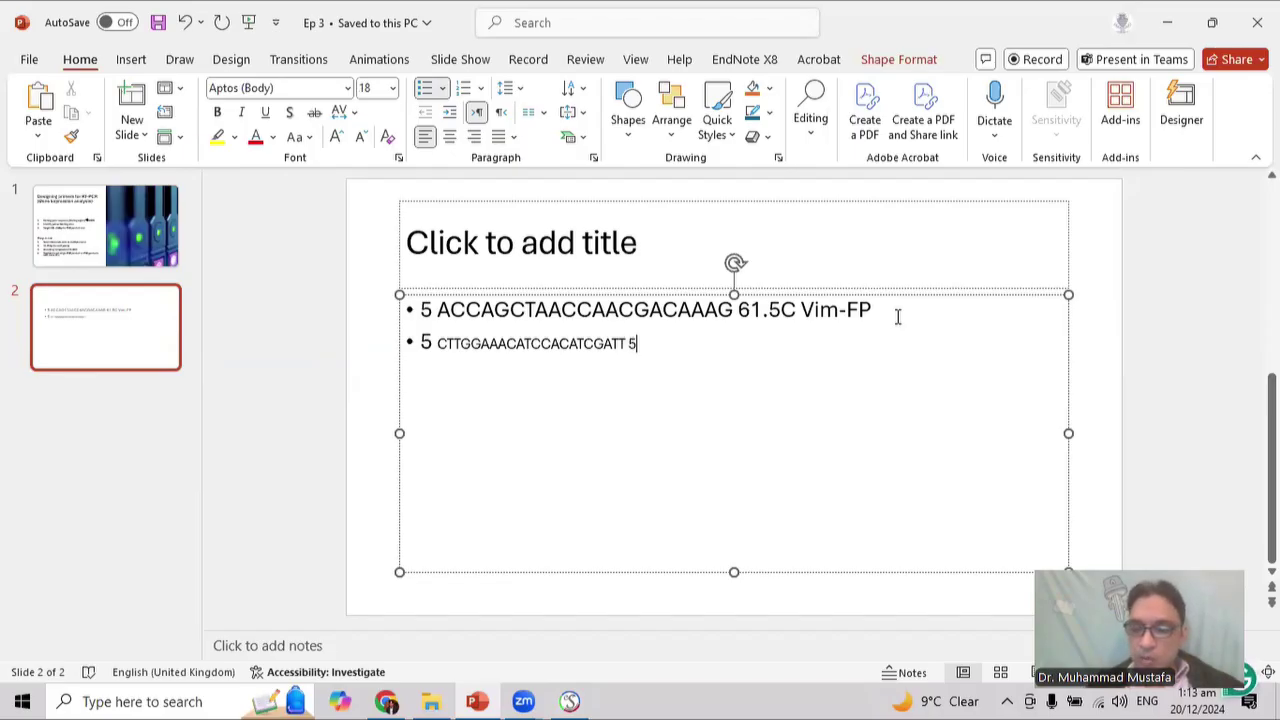
text(59.6)
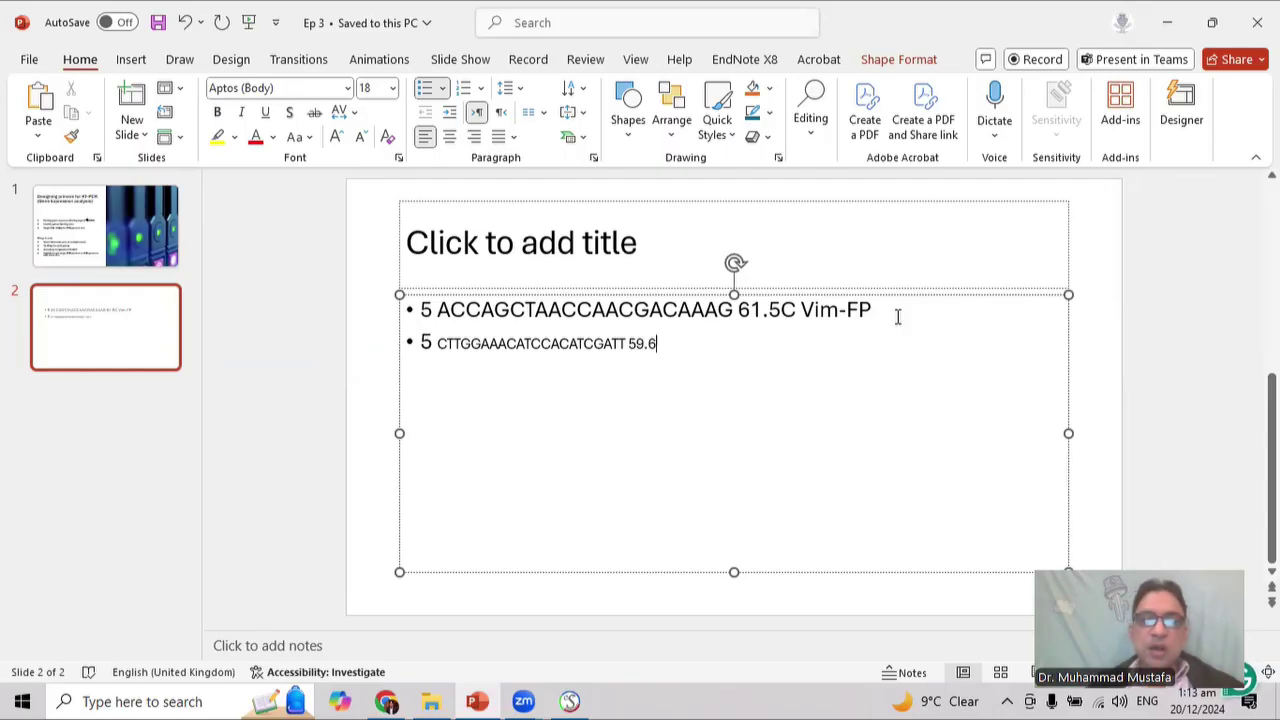